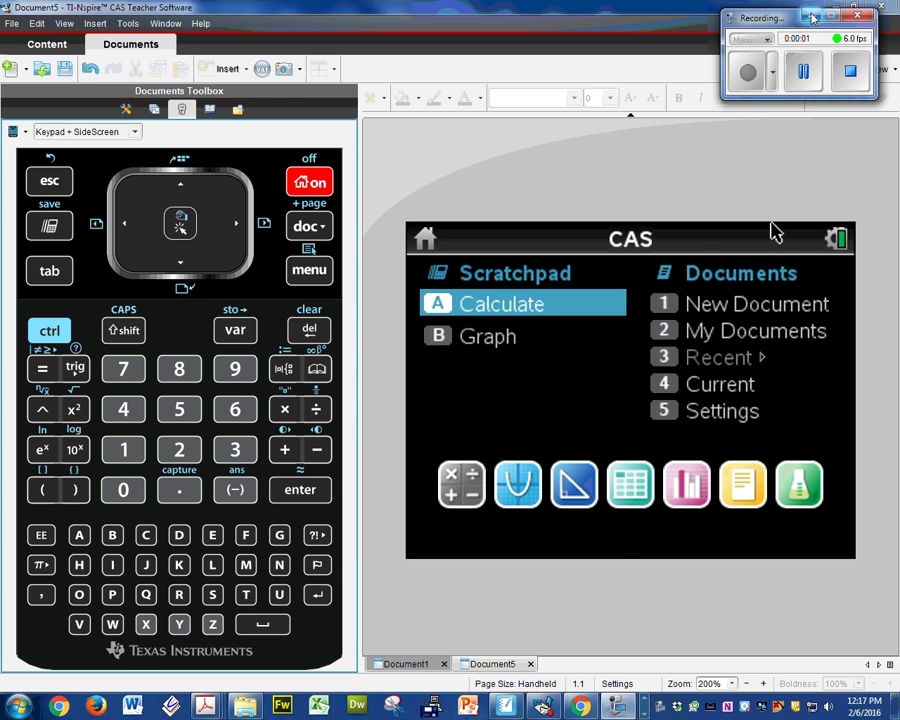
Step: Minimize the screen recorder and bring the SMART Notebook lesson to the front
{"action": "left_click", "coordinate": [812, 17]}
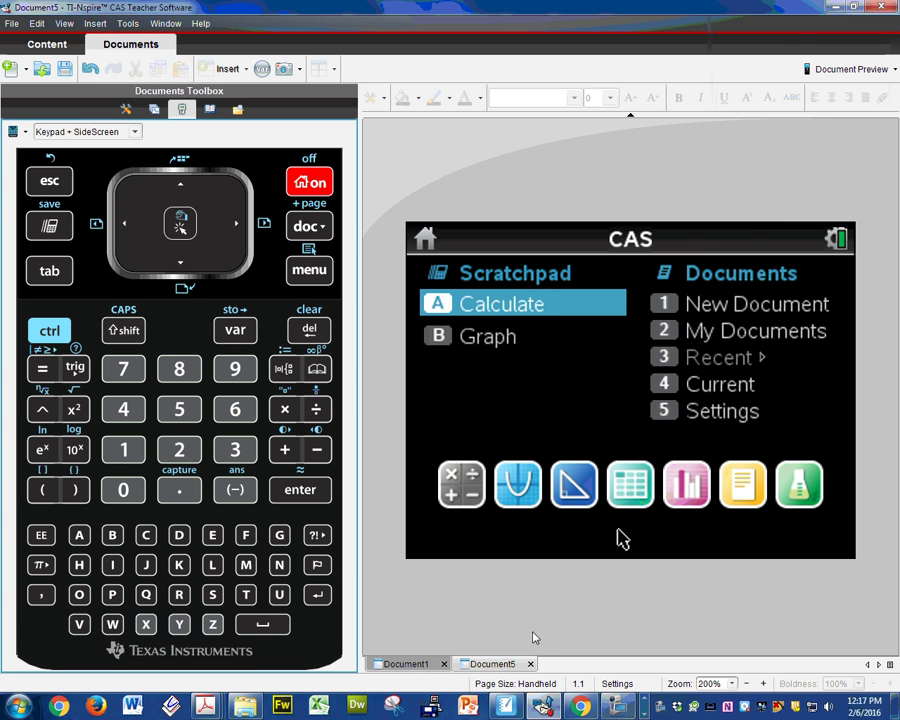
{"action": "left_click", "coordinate": [504, 708]}
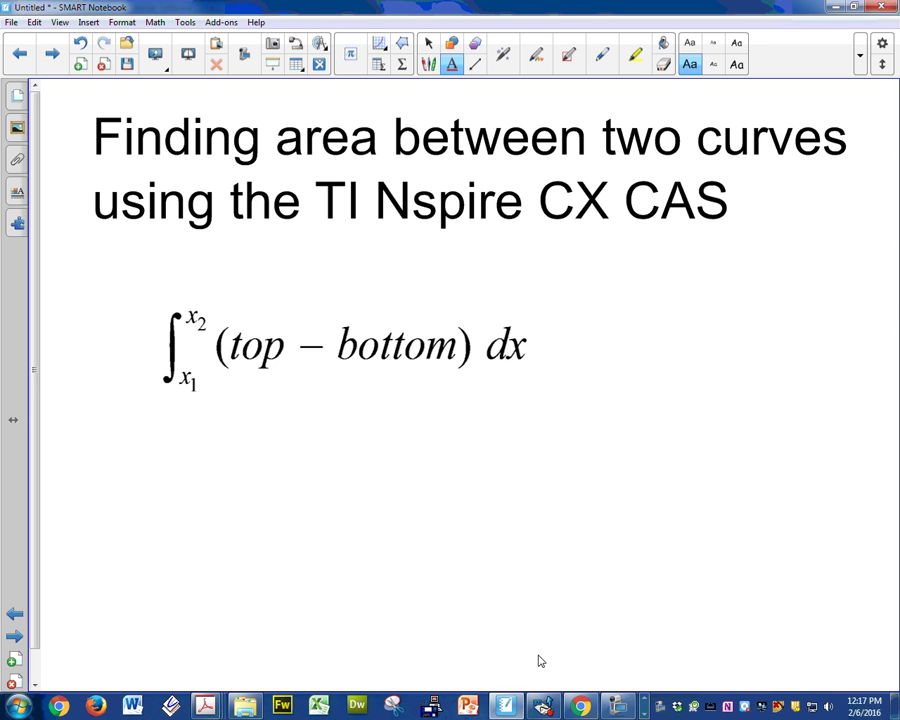
Step: Advance two pages to the Part B question on f(x)=8x³ and g(x)=sin(πx)
{"action": "left_click", "coordinate": [52, 56]}
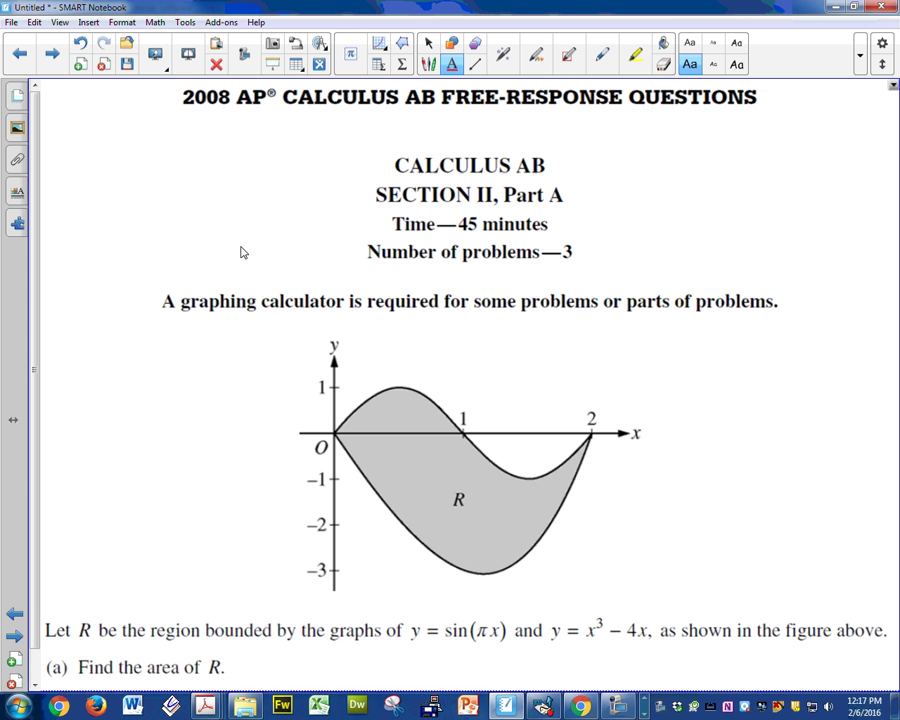
{"action": "left_click", "coordinate": [50, 53]}
{"action": "left_click", "coordinate": [410, 226]}
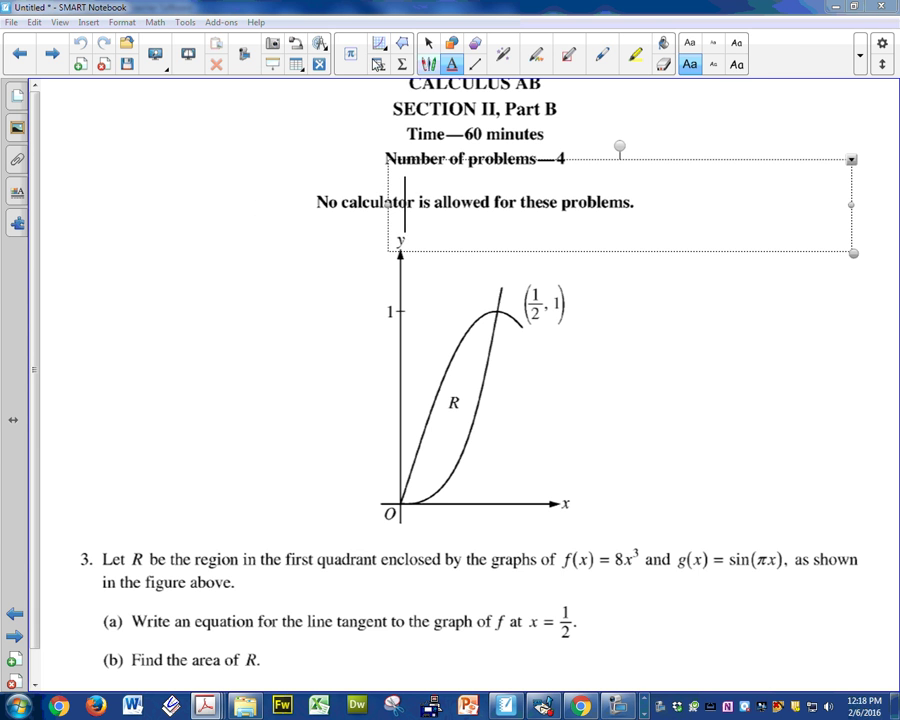
{"action": "left_click", "coordinate": [57, 88]}
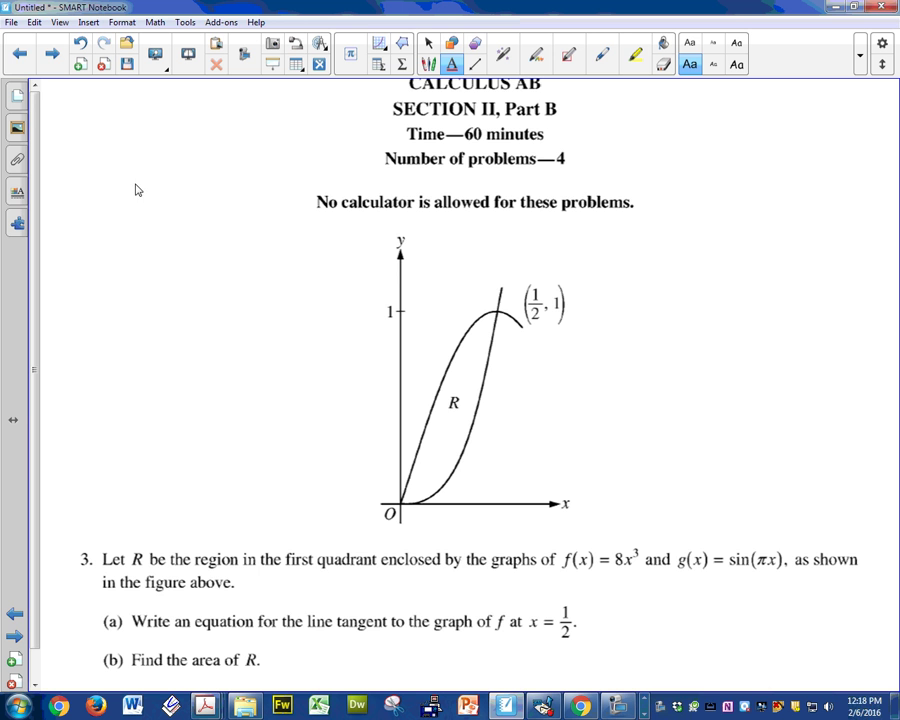
Step: Go back one page to the calculator-allowed Part A question on sin(πx) and x³−4x
{"action": "left_click", "coordinate": [19, 53]}
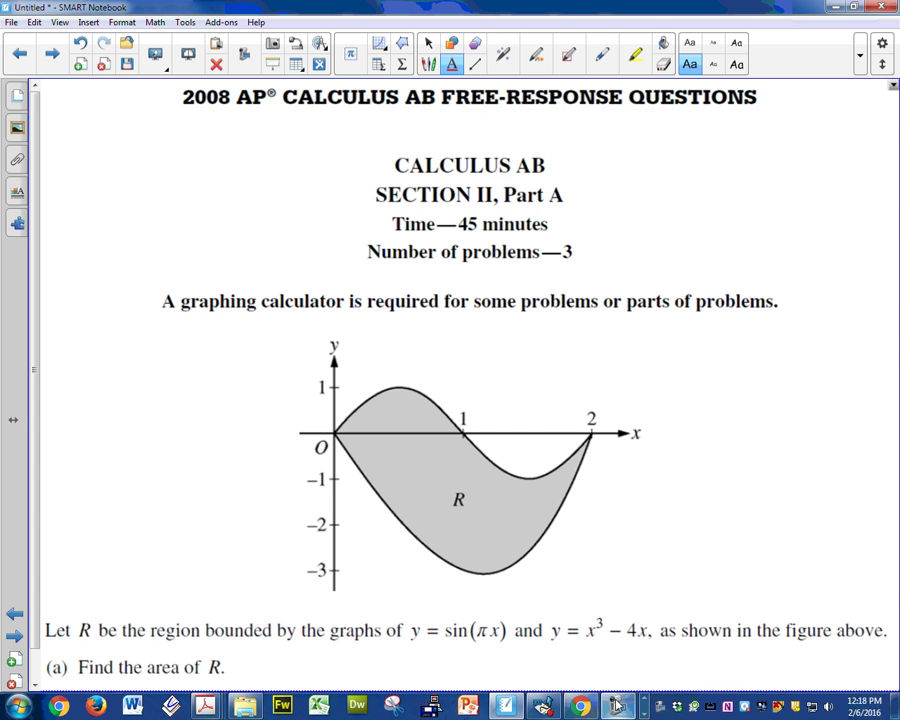
Step: Start a new TI-Nspire document with a calculator page and add Graphs page 1.2
{"action": "mouse_move", "coordinate": [546, 705]}
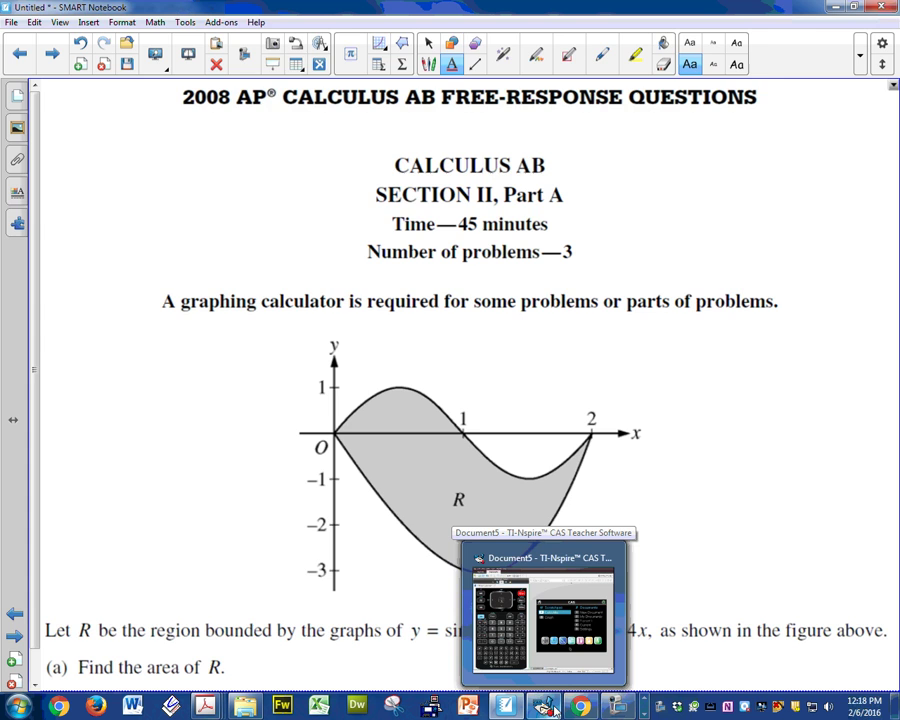
{"action": "left_click", "coordinate": [546, 705]}
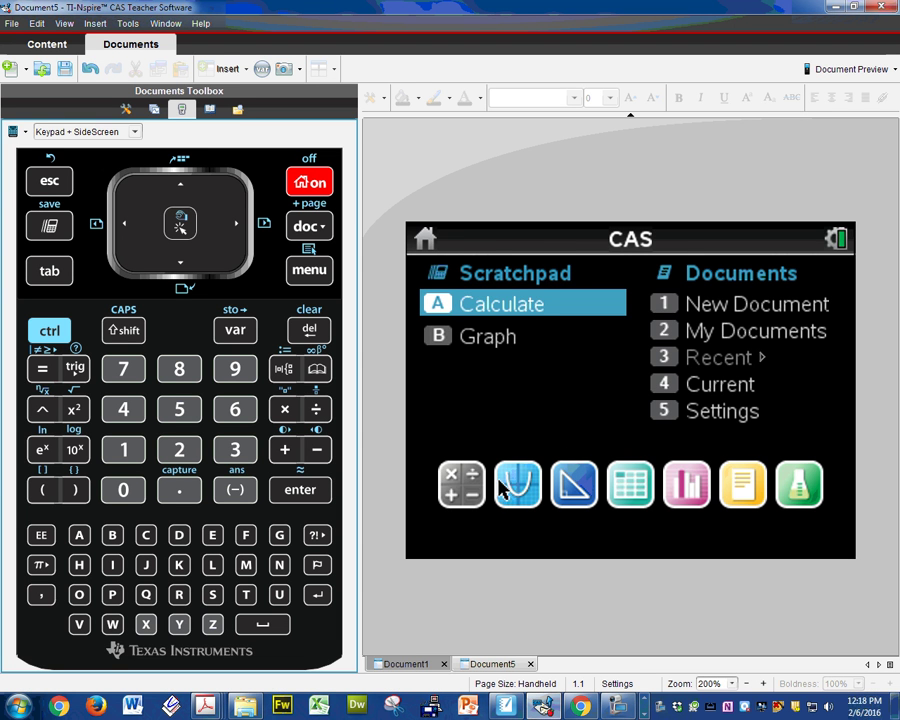
{"action": "left_click", "coordinate": [469, 490]}
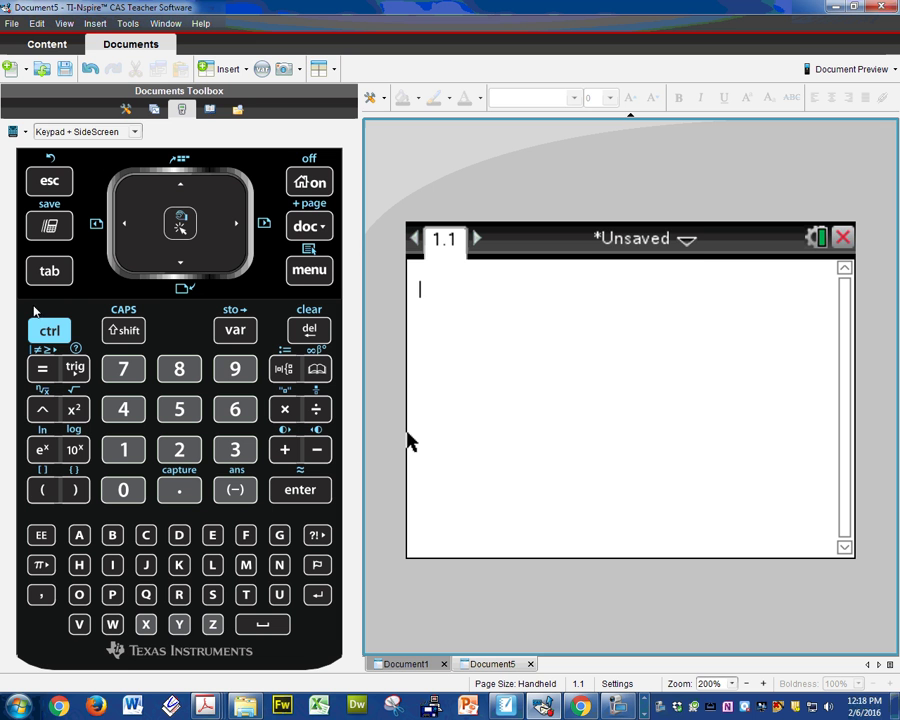
{"action": "left_click", "coordinate": [52, 333]}
{"action": "left_click", "coordinate": [311, 232]}
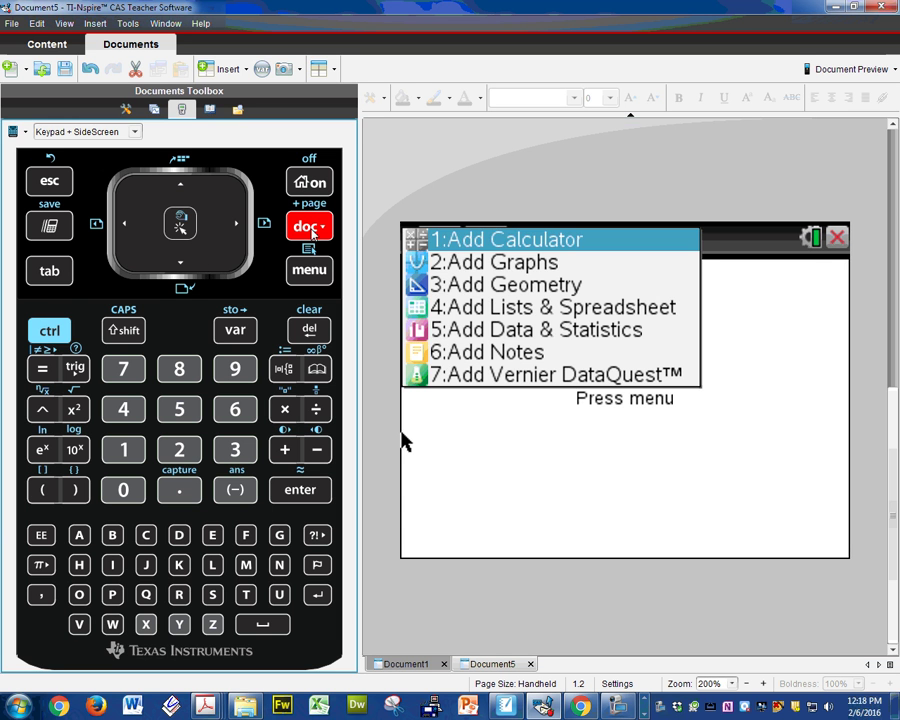
{"action": "left_click", "coordinate": [518, 261]}
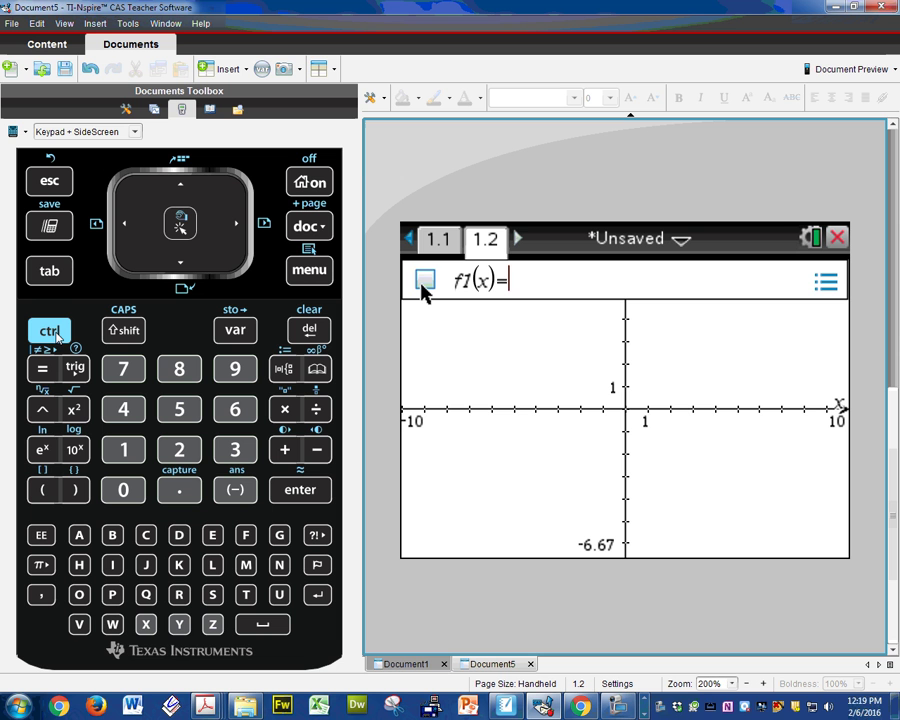
Step: Insert a second problem whose first page is calculator page 2.1
{"action": "left_click", "coordinate": [305, 233]}
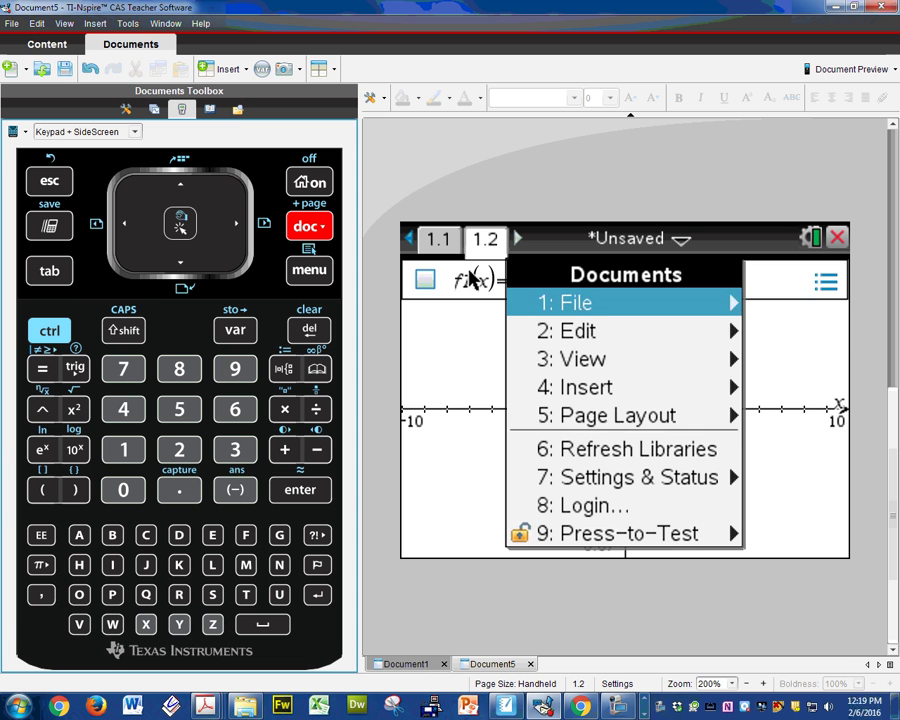
{"action": "mouse_move", "coordinate": [617, 393]}
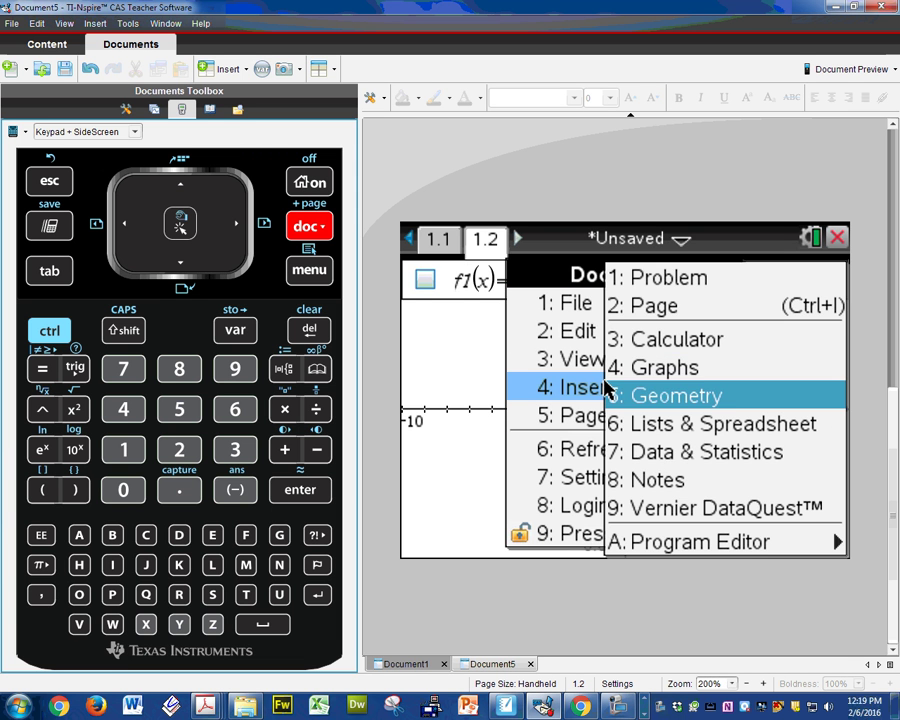
{"action": "left_click", "coordinate": [636, 278]}
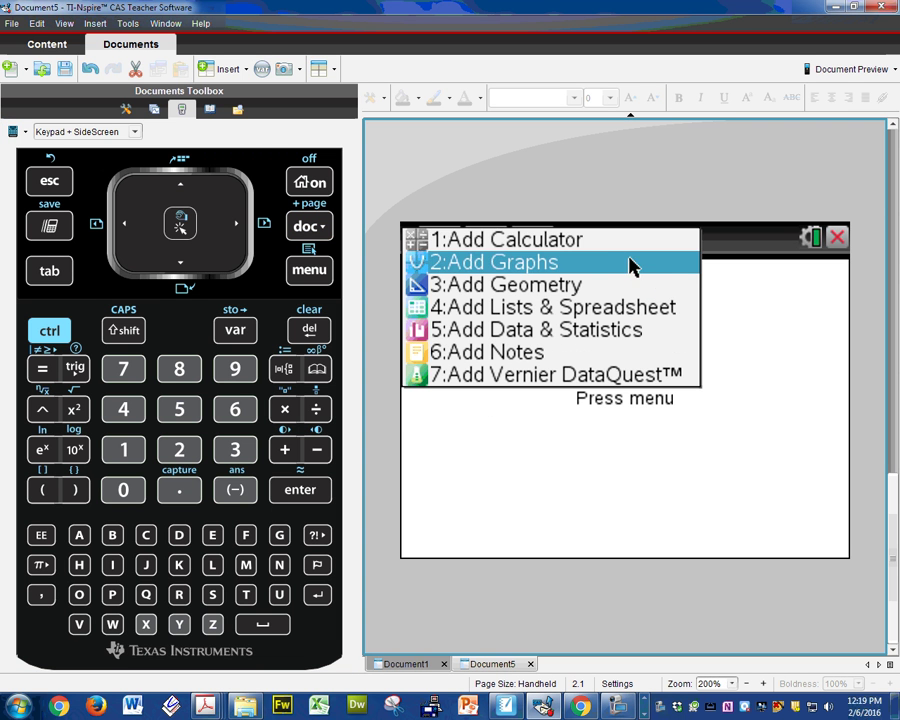
{"action": "left_click", "coordinate": [583, 247]}
Step: Show the page overview and open graph page 1.2 full size
{"action": "left_click", "coordinate": [47, 331]}
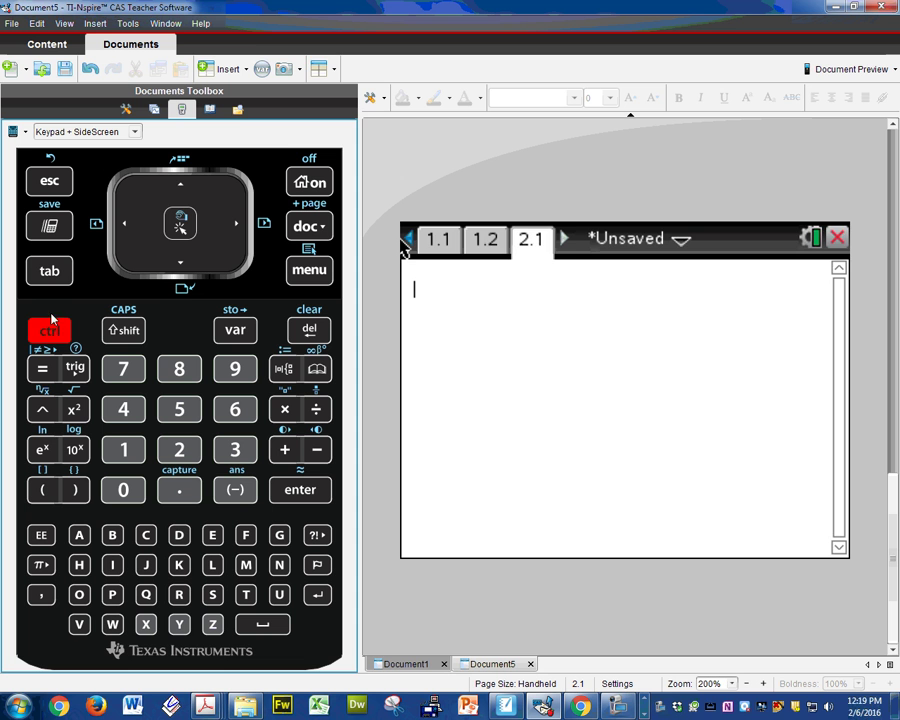
{"action": "left_click", "coordinate": [180, 184]}
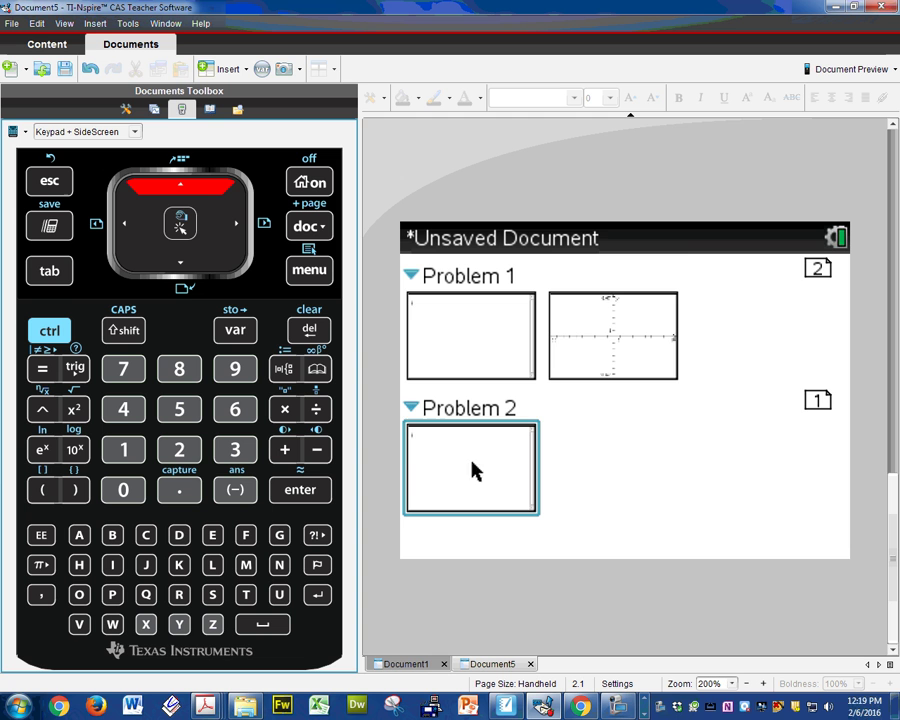
{"action": "left_click", "coordinate": [591, 323]}
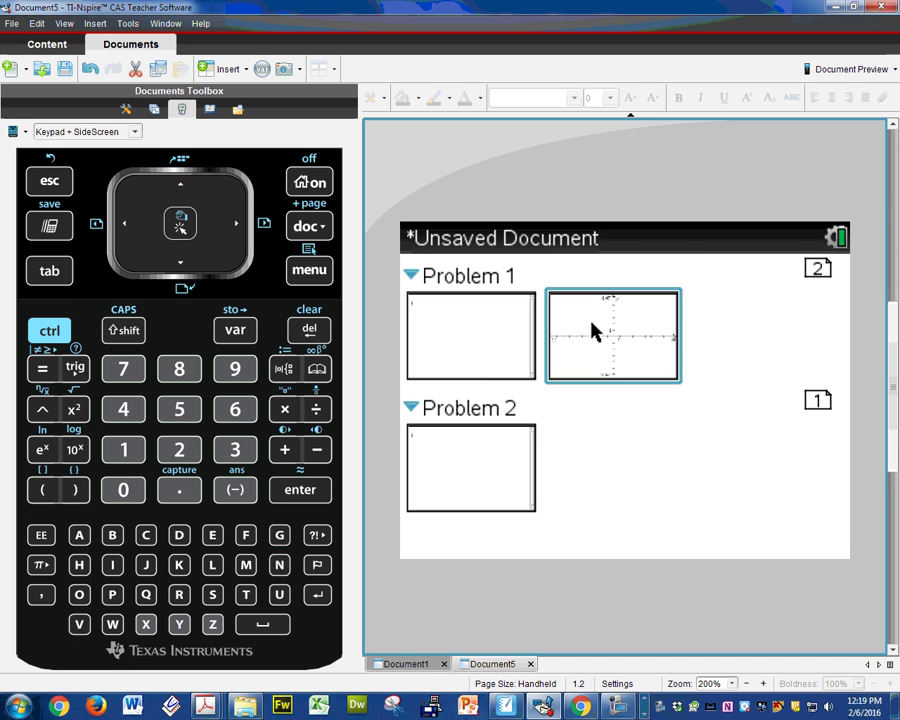
{"action": "double_click", "coordinate": [592, 328]}
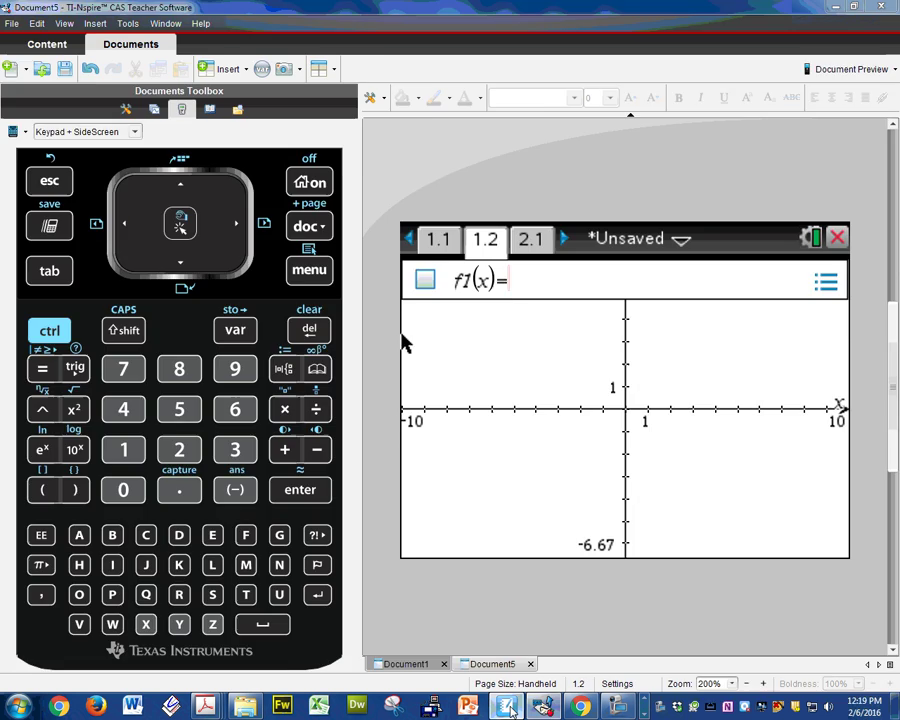
Step: Check the AP question, then graph f1(x)=sin(πx) on page 1.2
{"action": "key", "text": "alt+Tab"}
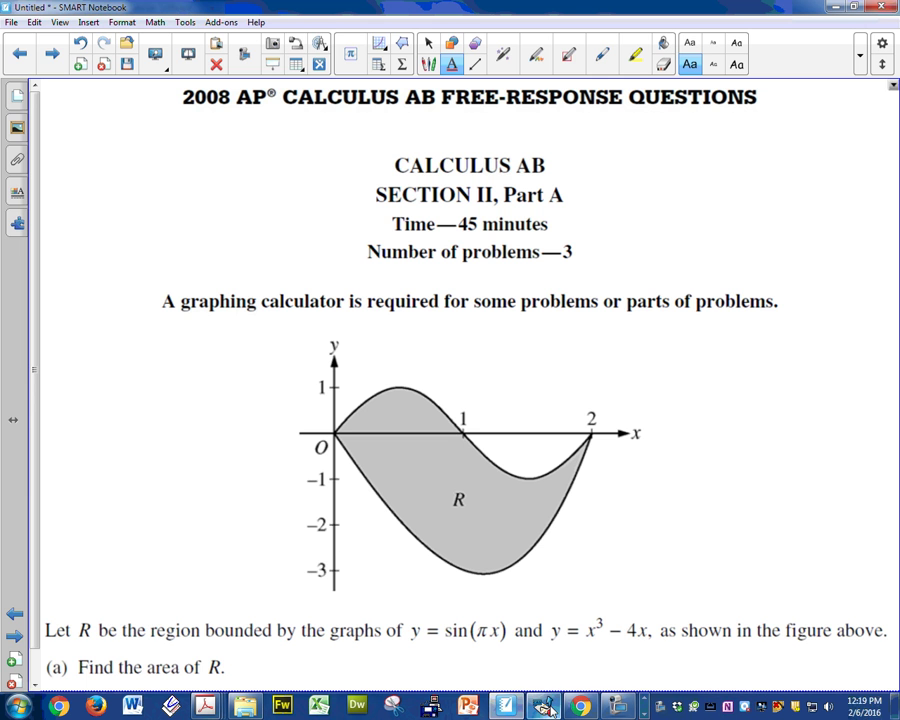
{"action": "left_click", "coordinate": [508, 706]}
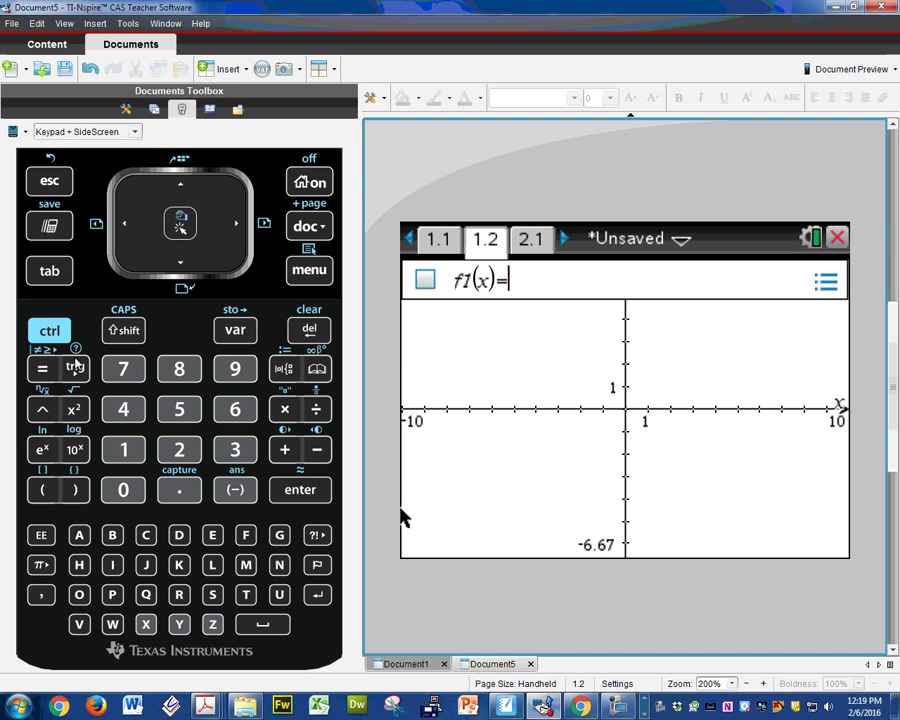
{"action": "left_click", "coordinate": [74, 368]}
{"action": "left_click", "coordinate": [462, 311]}
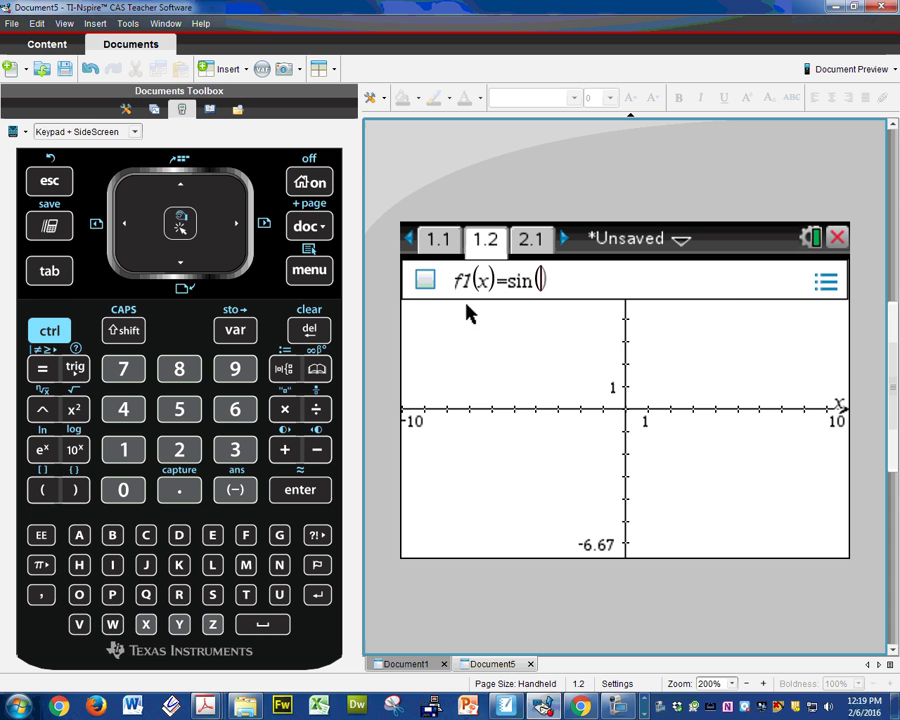
{"action": "left_click", "coordinate": [41, 565]}
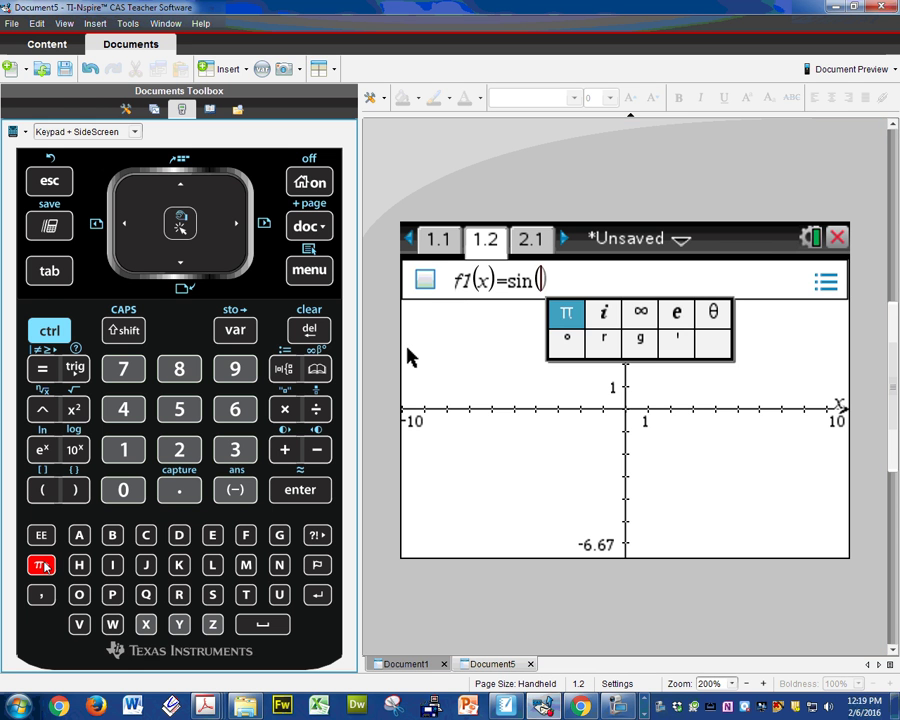
{"action": "left_click", "coordinate": [564, 315]}
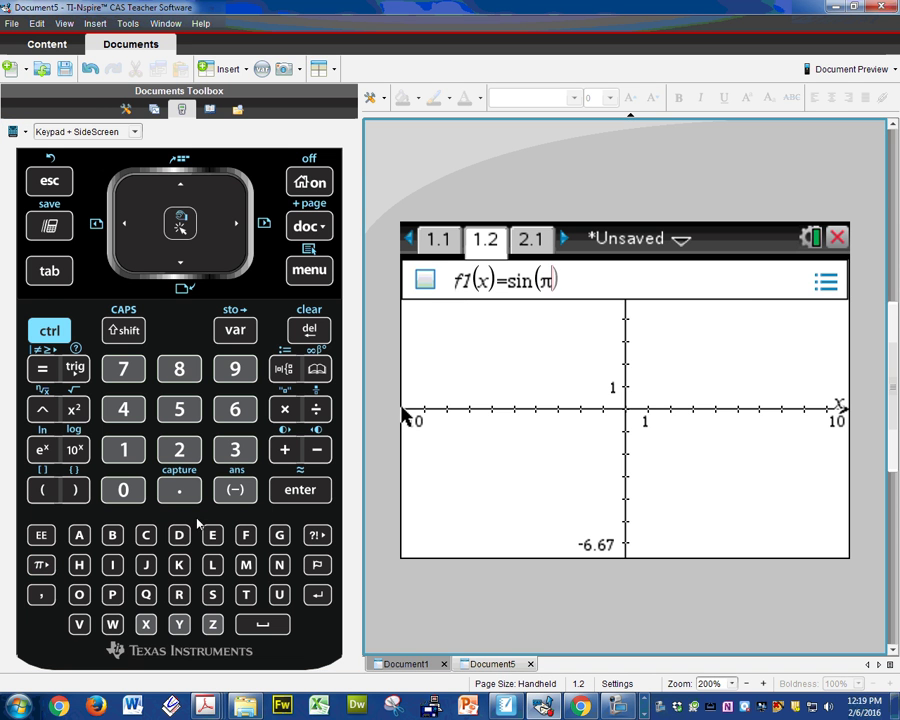
{"action": "left_click", "coordinate": [146, 624]}
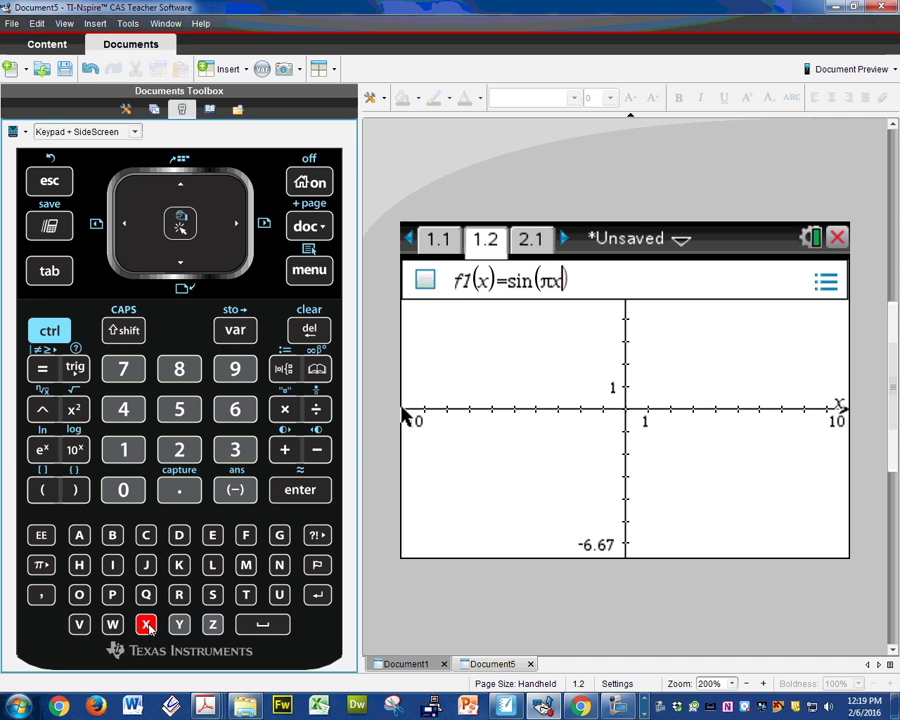
{"action": "left_click", "coordinate": [286, 493]}
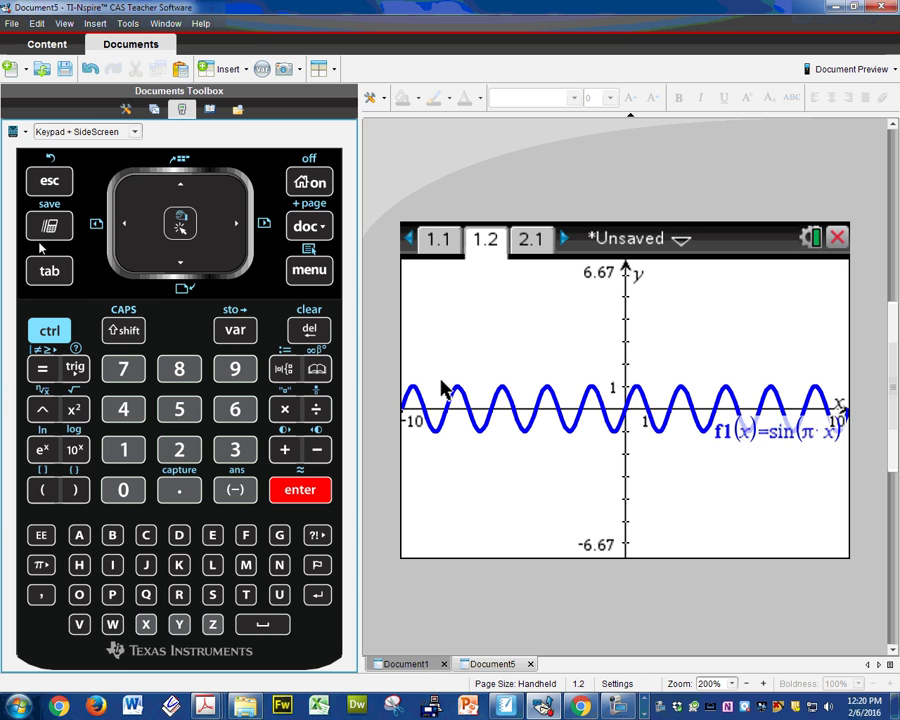
Step: Graph f2(x)=x³−4x on the same axes as f1
{"action": "left_click", "coordinate": [52, 272]}
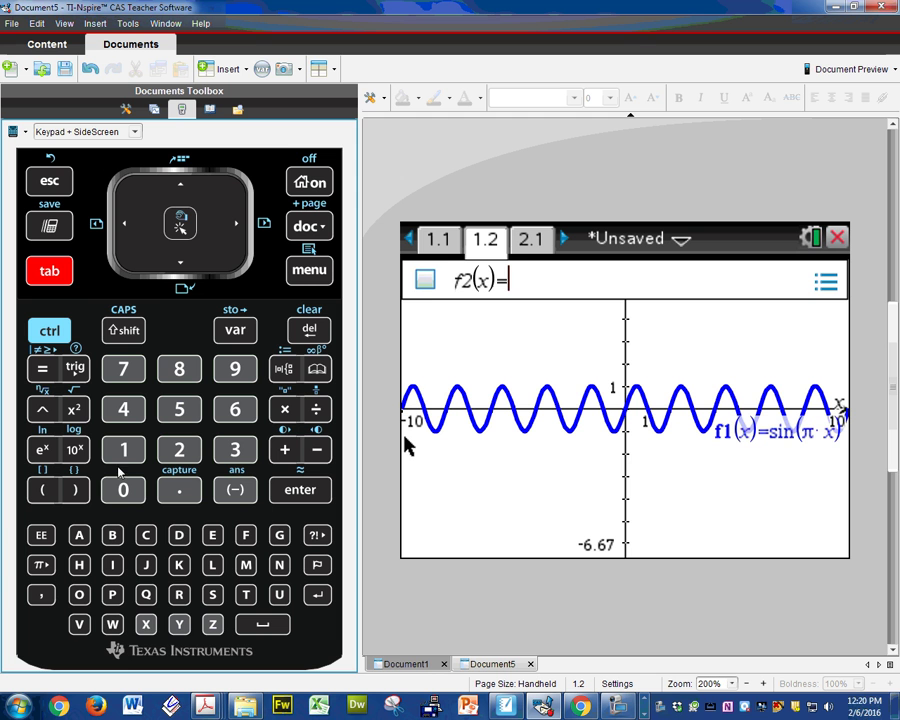
{"action": "left_click", "coordinate": [145, 623]}
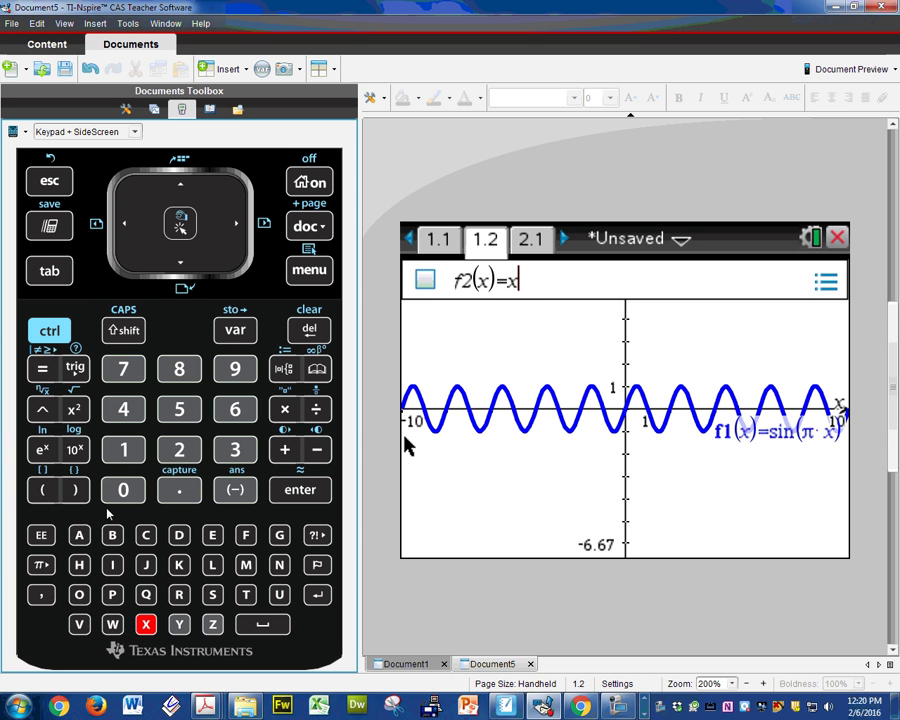
{"action": "left_click", "coordinate": [51, 412]}
{"action": "left_click", "coordinate": [235, 458]}
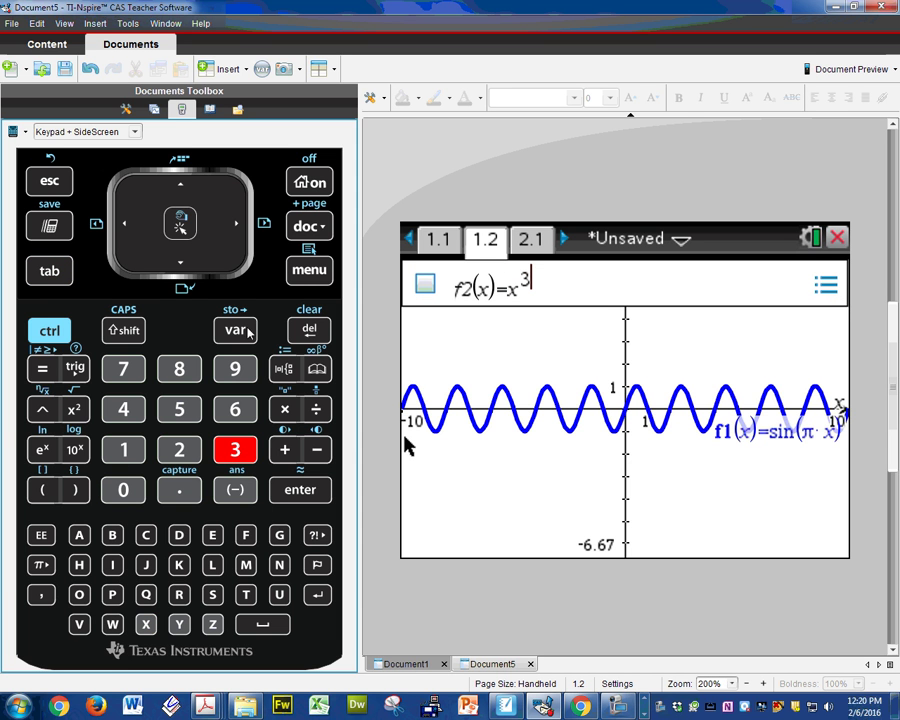
{"action": "left_click", "coordinate": [231, 229]}
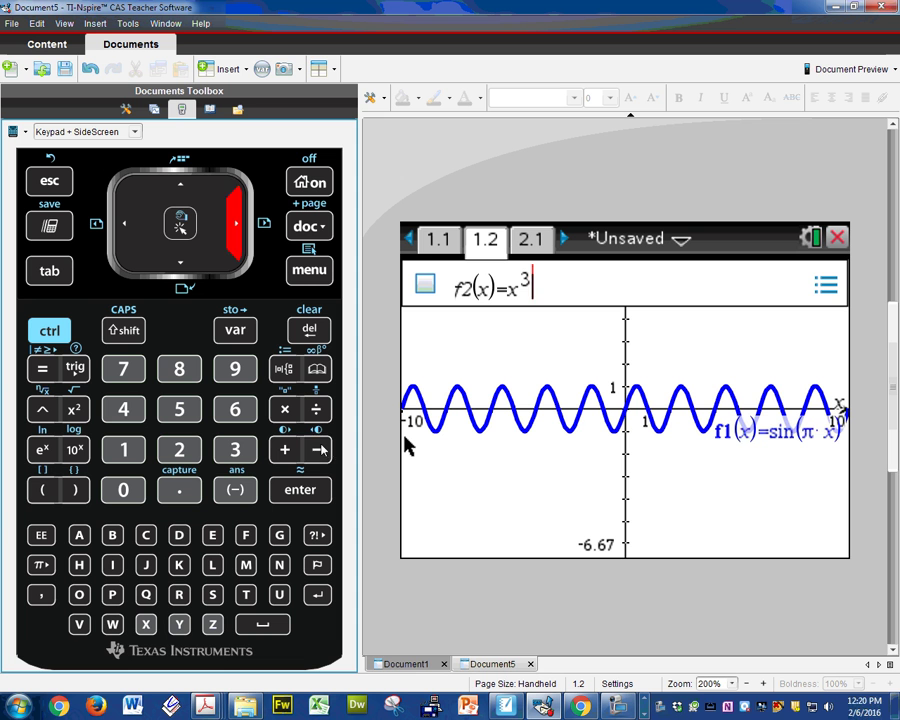
{"action": "left_click", "coordinate": [320, 450]}
{"action": "left_click", "coordinate": [123, 409]}
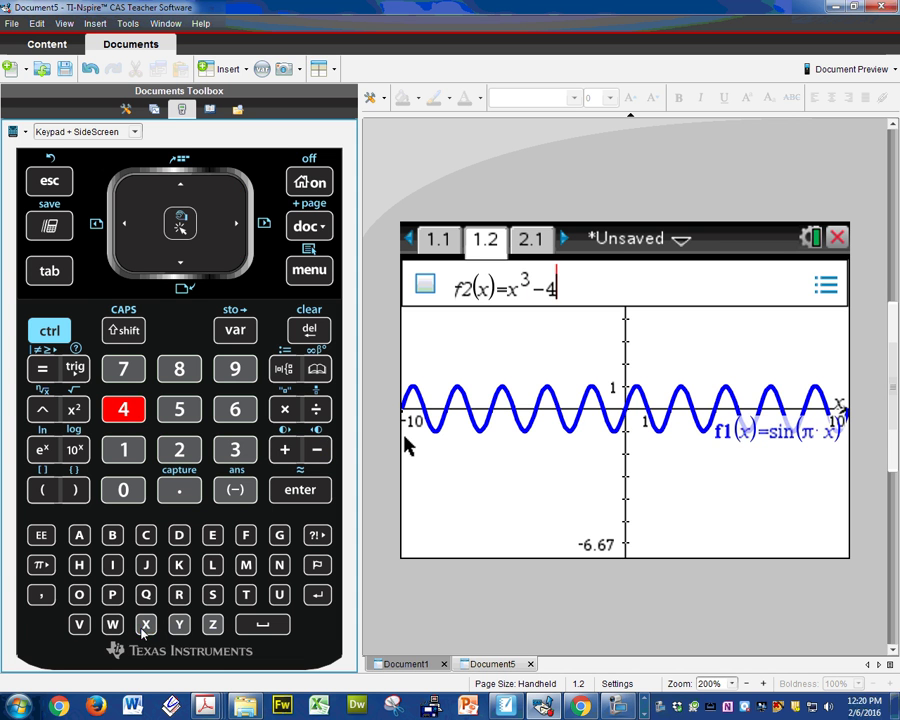
{"action": "left_click", "coordinate": [146, 625]}
{"action": "left_click", "coordinate": [288, 492]}
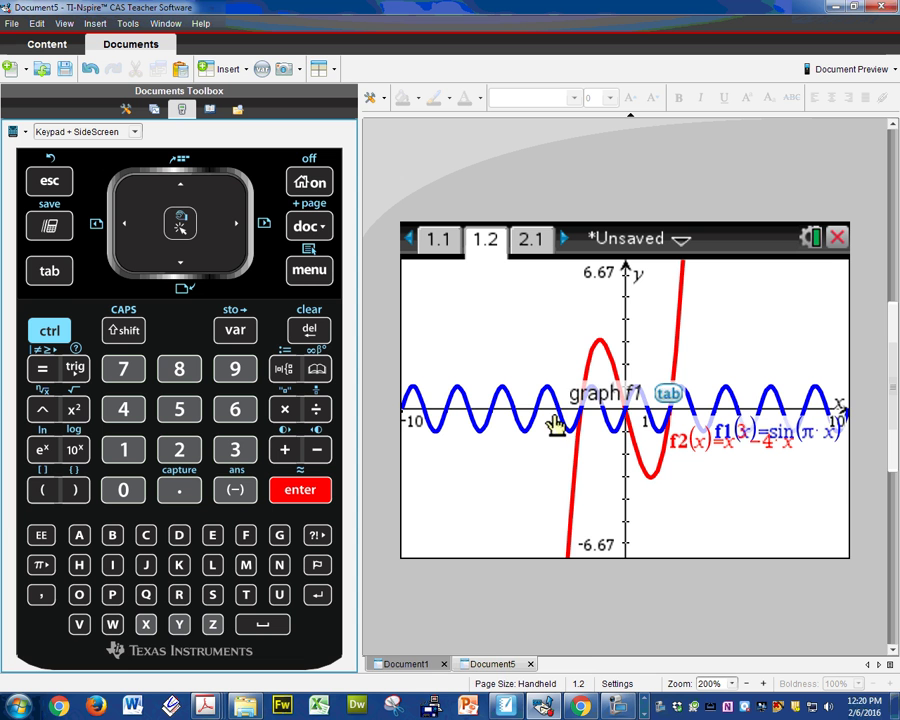
{"action": "mouse_move", "coordinate": [507, 707]}
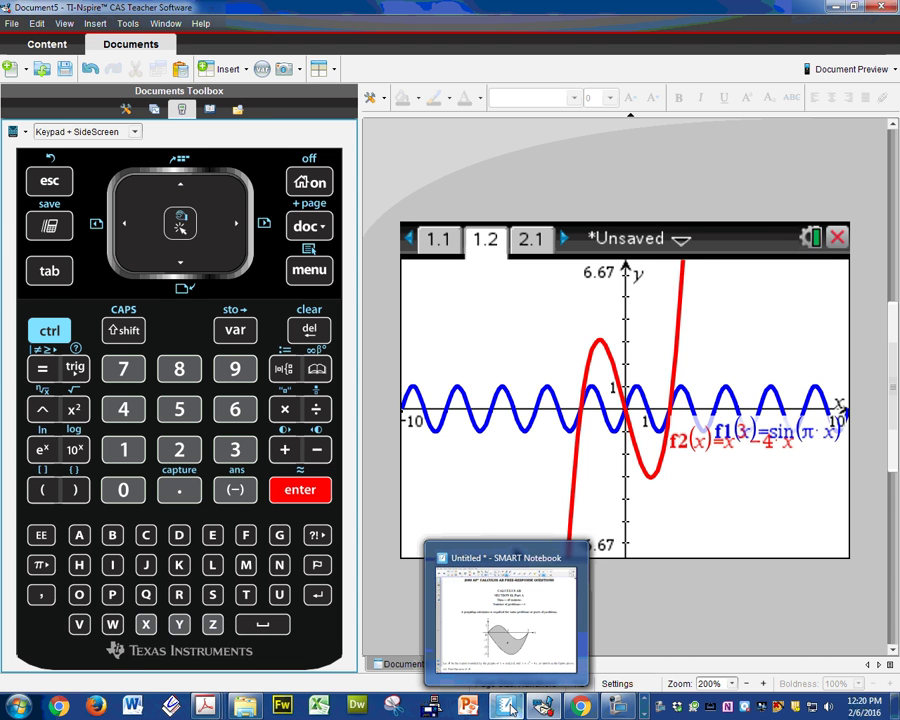
{"action": "left_click", "coordinate": [511, 645]}
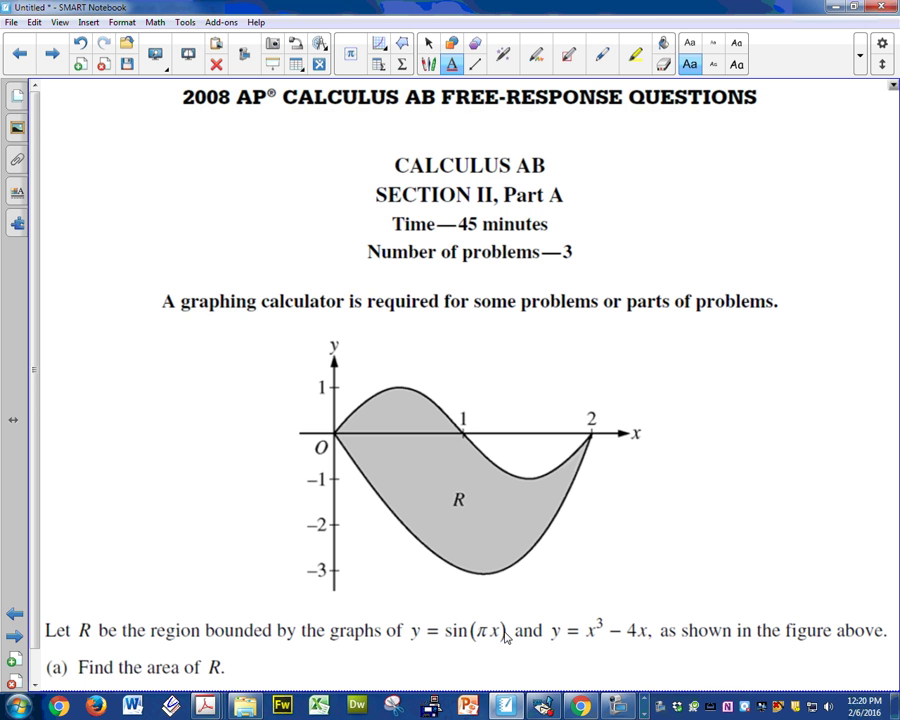
{"action": "left_click", "coordinate": [541, 706]}
Step: In Window Settings, set x from −0.25 to 2.25 with XScale 1
{"action": "left_click", "coordinate": [301, 280]}
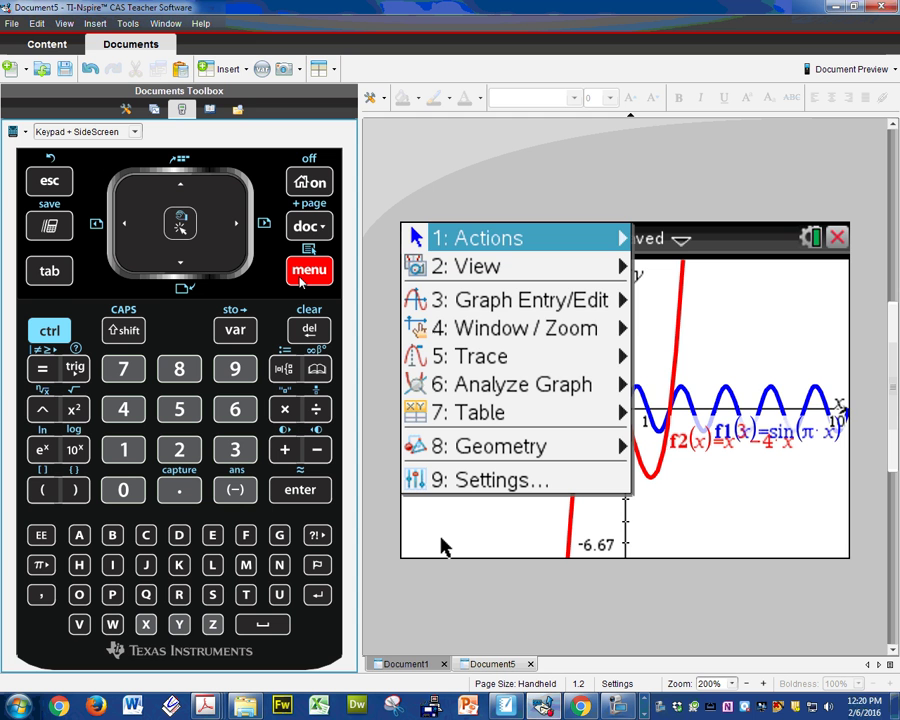
{"action": "left_click", "coordinate": [537, 330]}
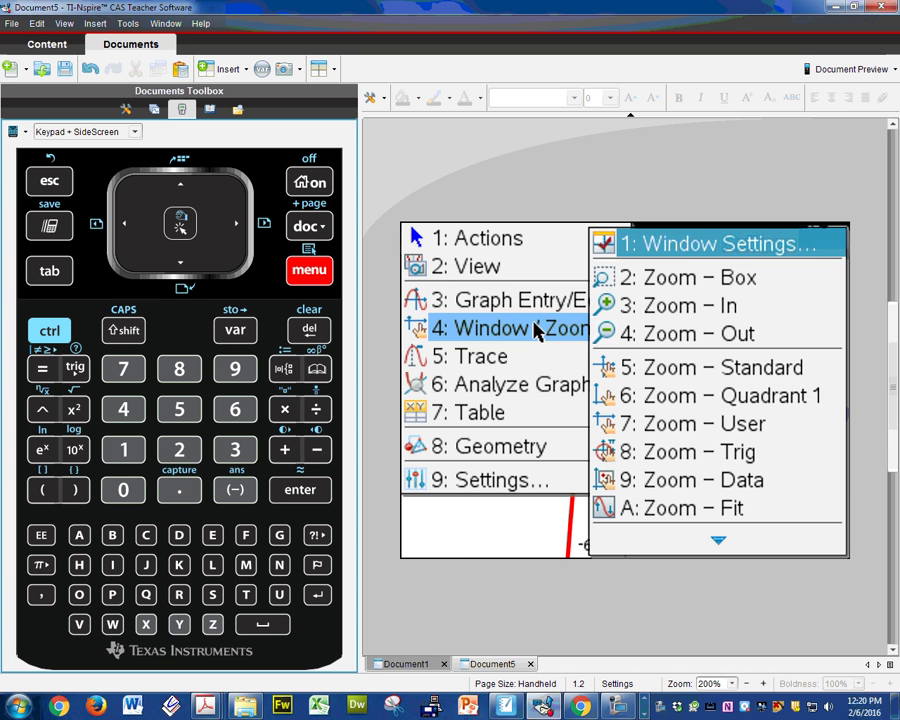
{"action": "left_click", "coordinate": [712, 240]}
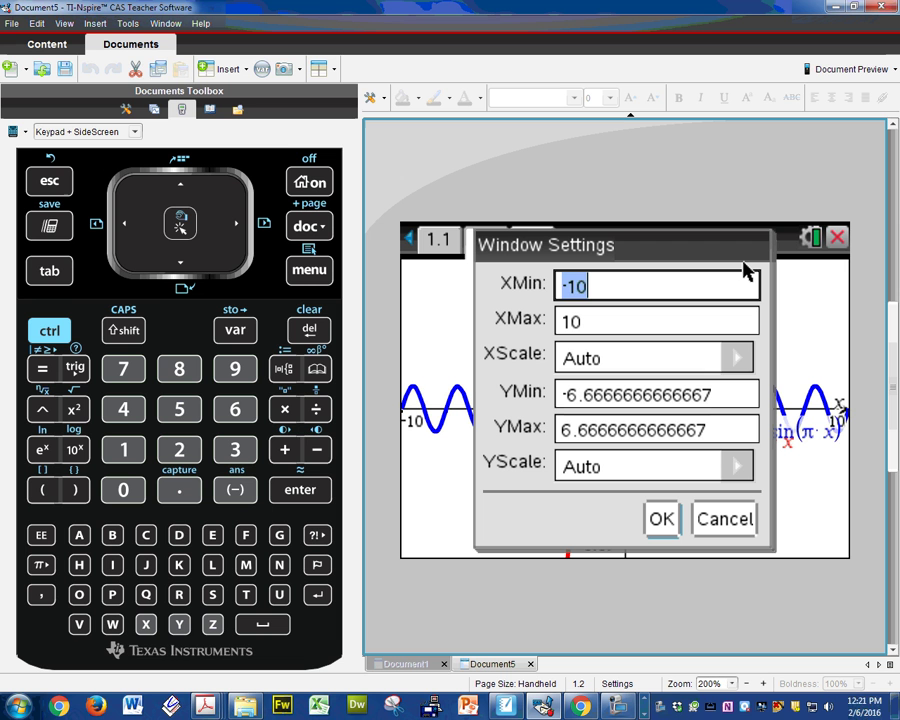
{"action": "type", "text": "-.25"}
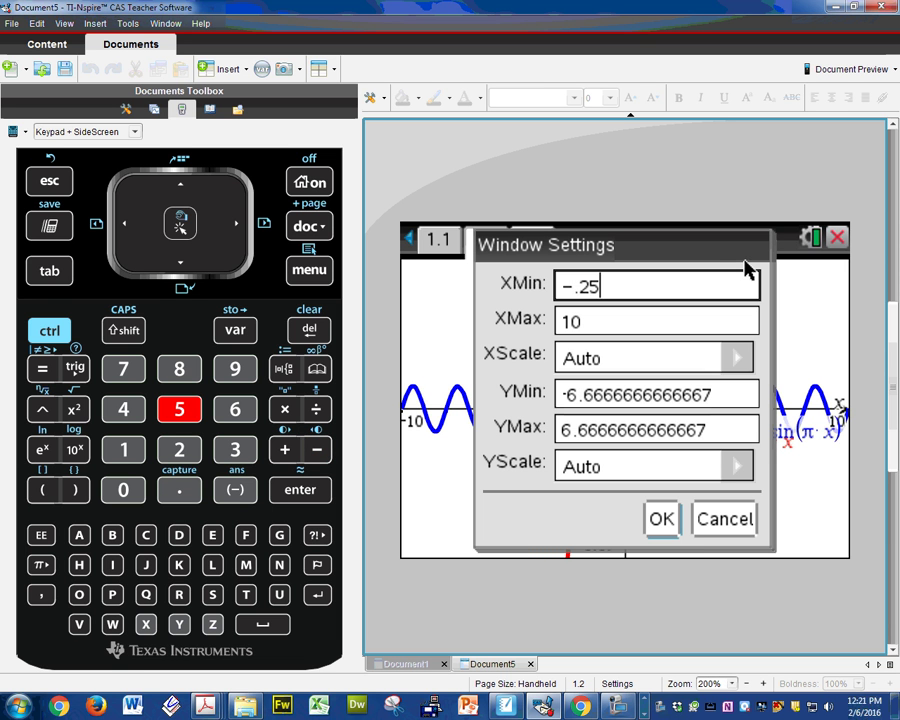
{"action": "key", "text": "Tab"}
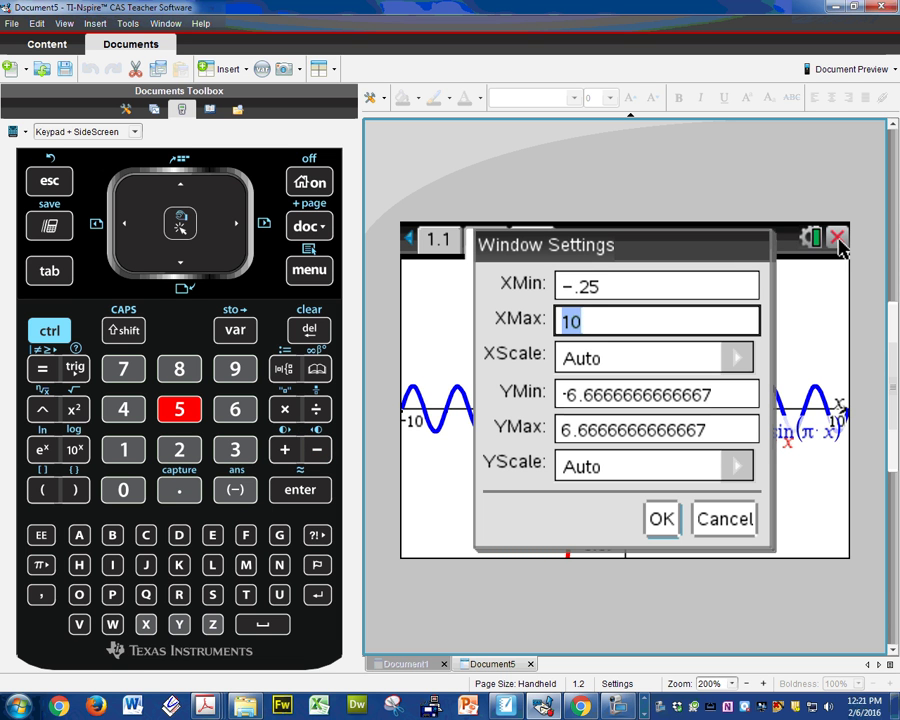
{"action": "type", "text": "2.25"}
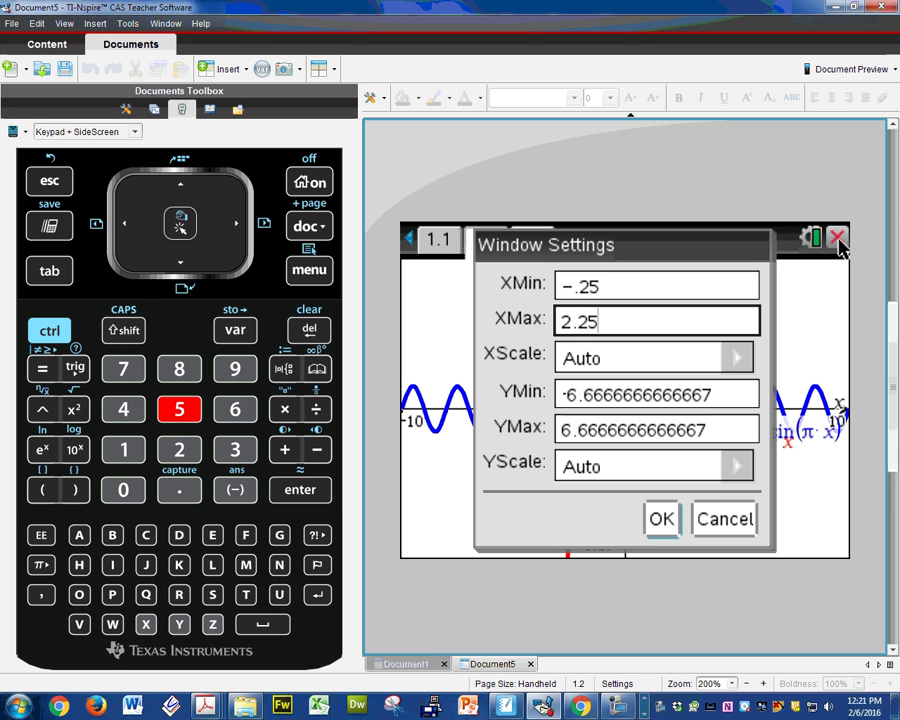
{"action": "left_click", "coordinate": [707, 366]}
{"action": "left_click", "coordinate": [724, 352]}
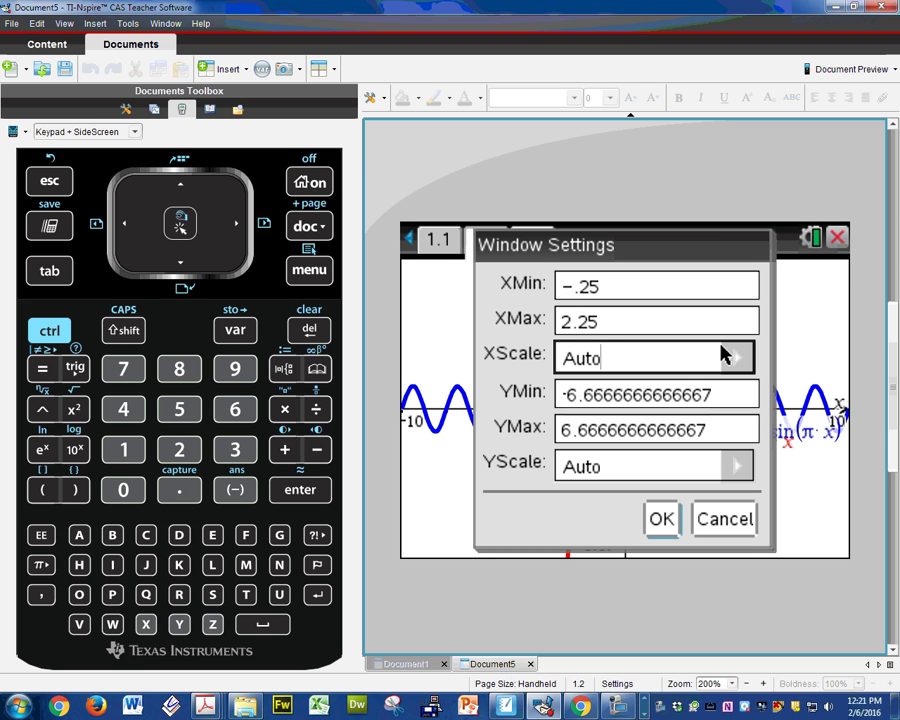
{"action": "key", "text": "BackSpace"}
{"action": "key", "text": "BackSpace"}
{"action": "key", "text": "BackSpace"}
{"action": "key", "text": "BackSpace"}
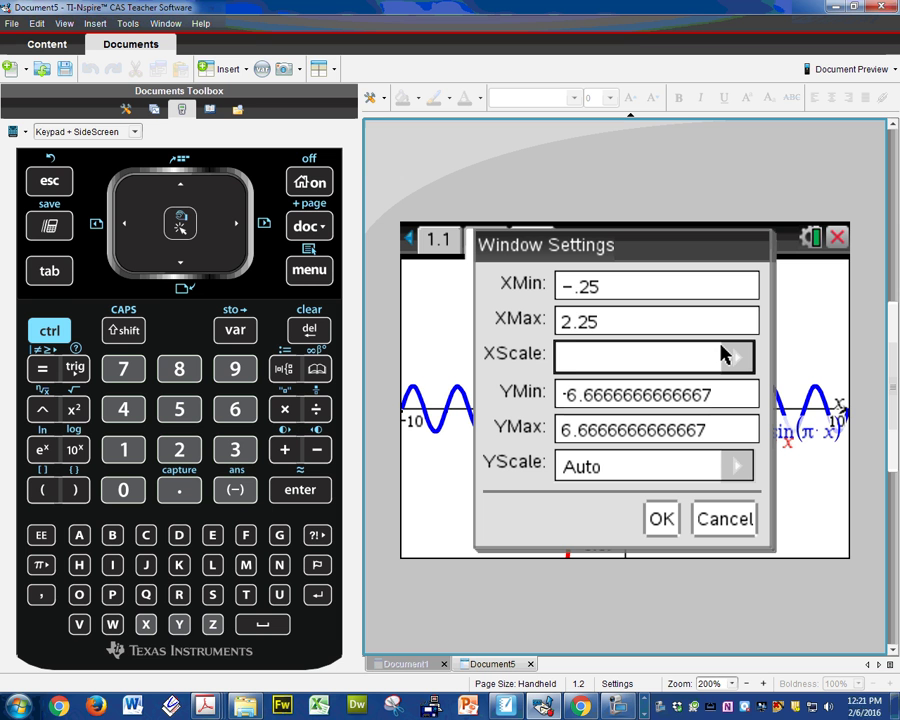
{"action": "type", "text": "1"}
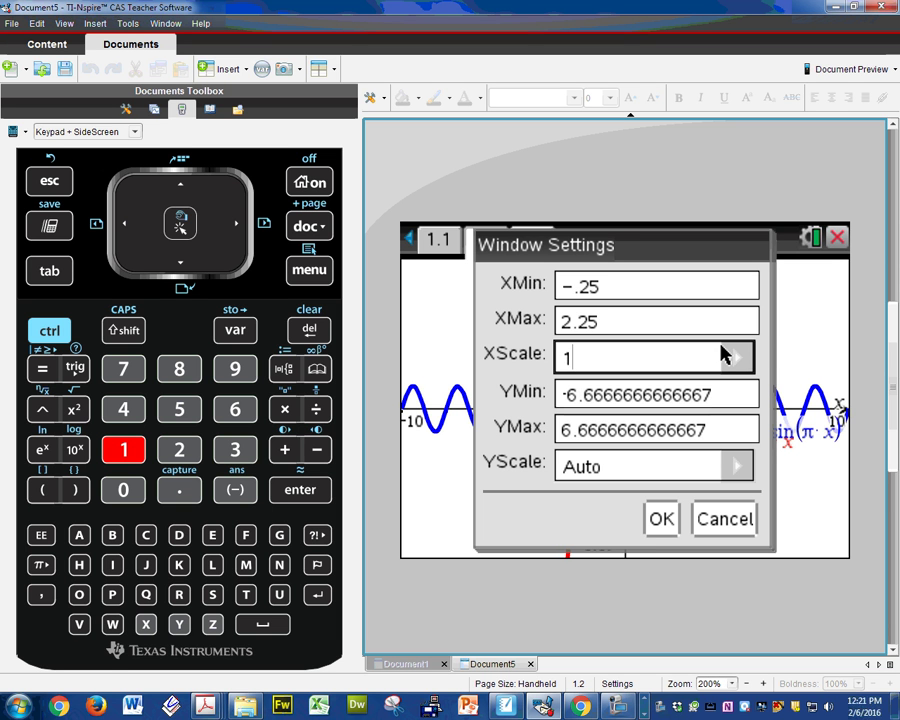
Step: Set y from −3.25 to 1.25 with YScale 1
{"action": "key", "text": "Tab"}
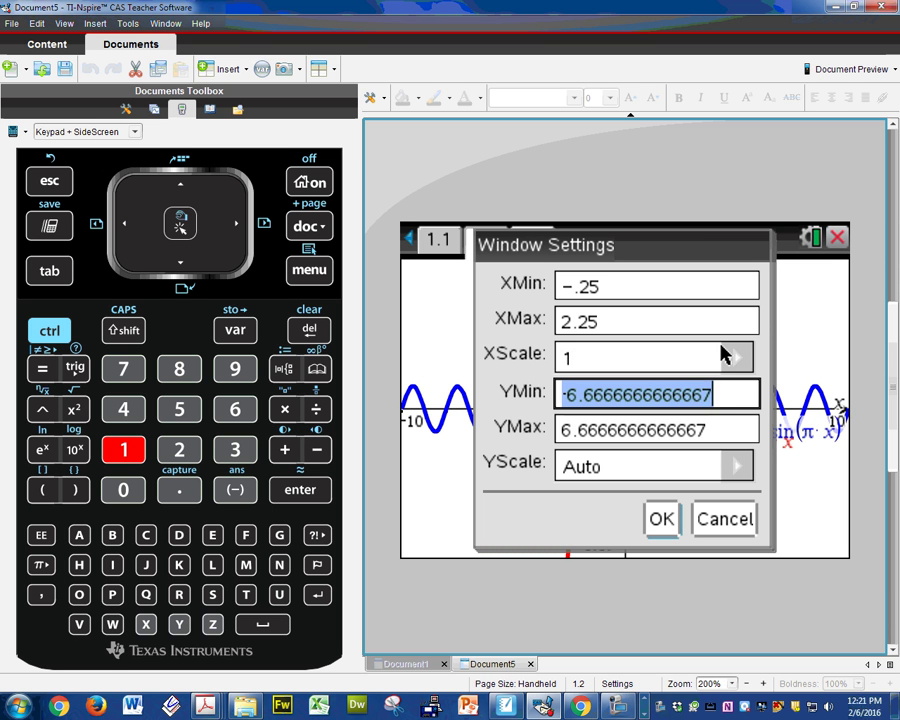
{"action": "type", "text": "-"}
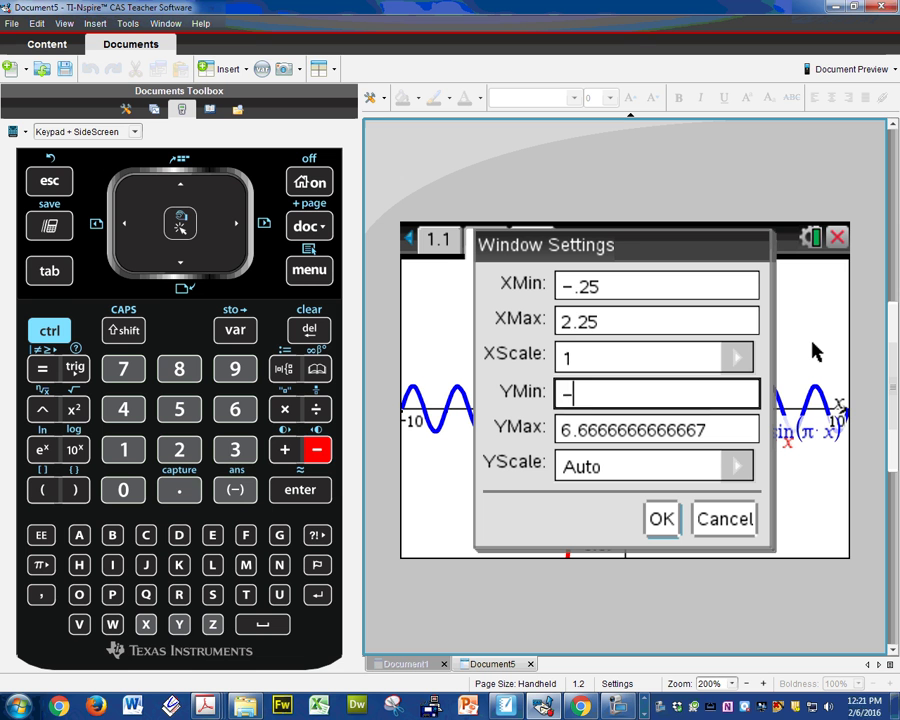
{"action": "type", "text": "3.25"}
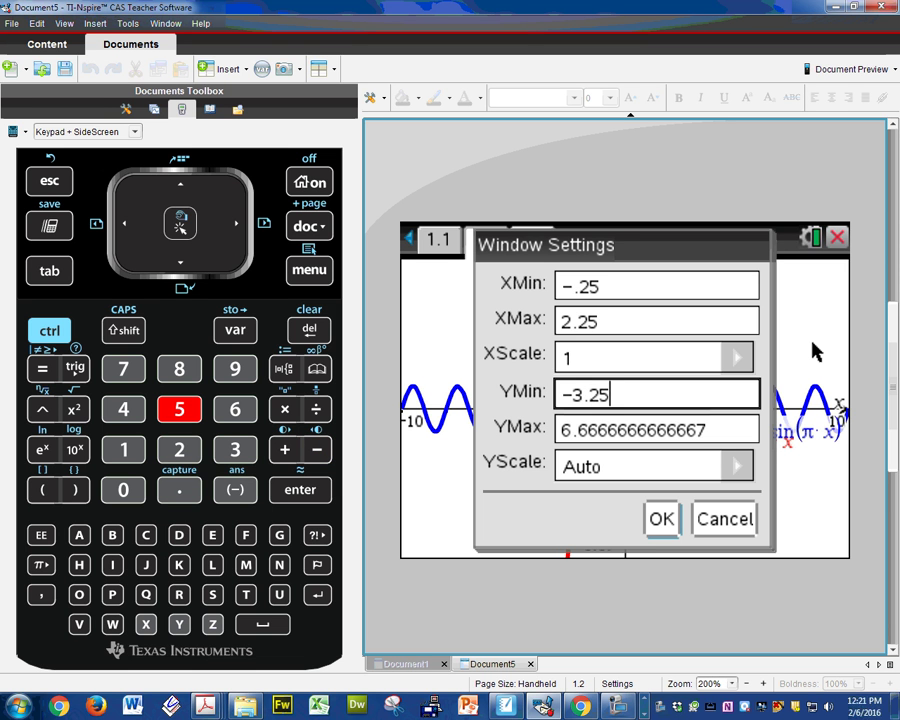
{"action": "key", "text": "Tab"}
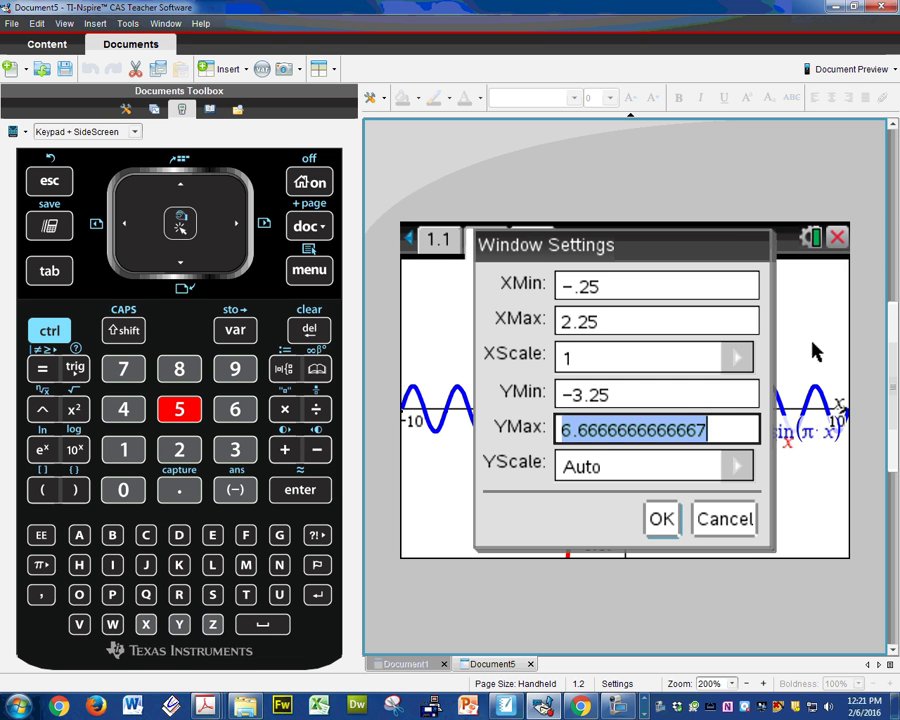
{"action": "type", "text": "1.25"}
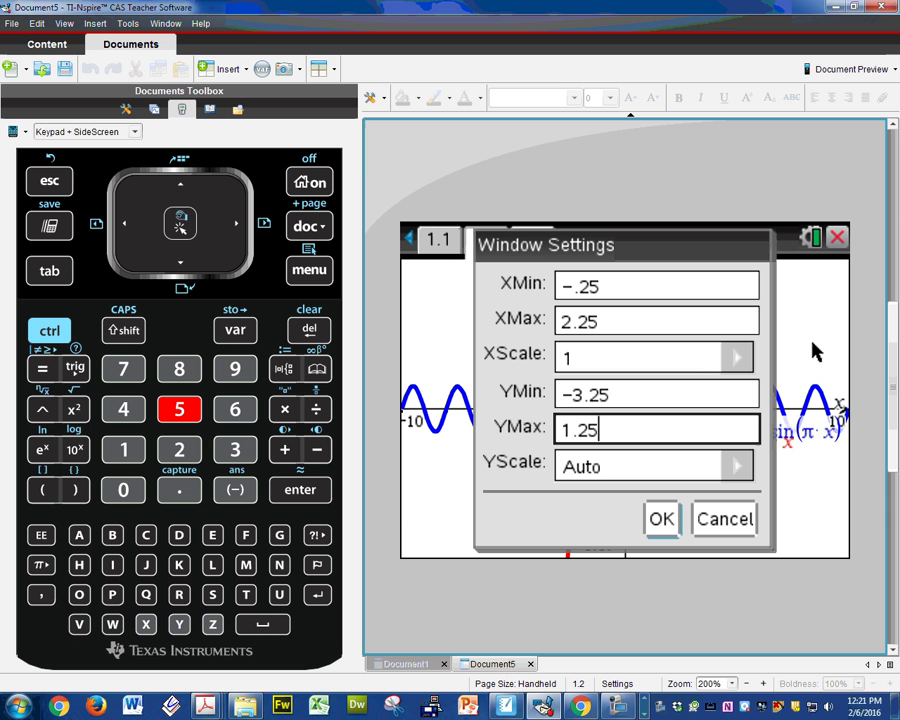
{"action": "key", "text": "Tab"}
{"action": "type", "text": "1"}
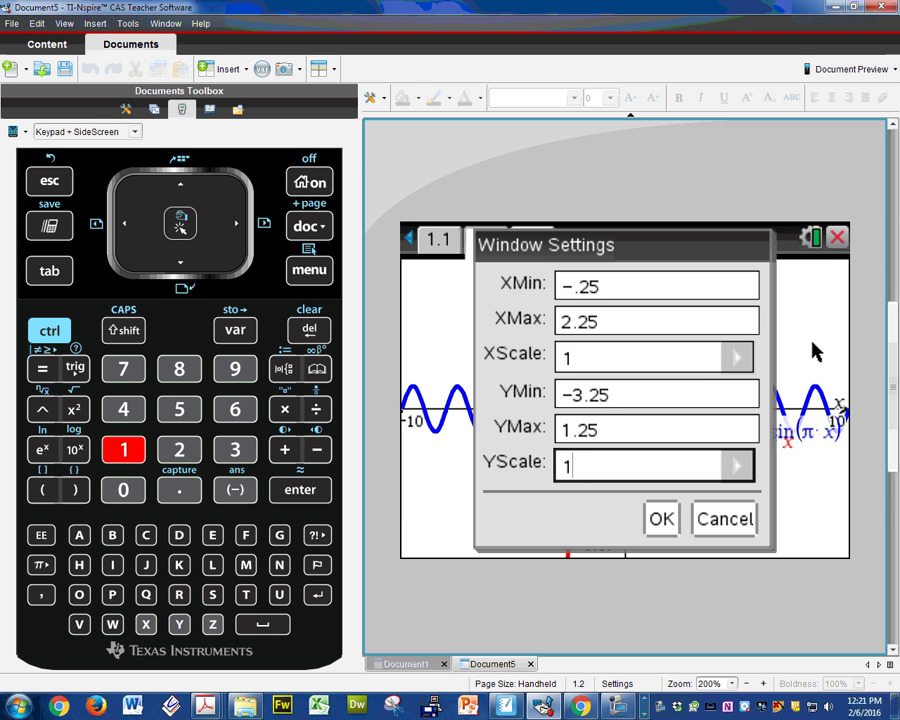
Step: Apply the new window, then move the f1 label above the x-axis and f2's to the lower left
{"action": "left_click", "coordinate": [663, 521]}
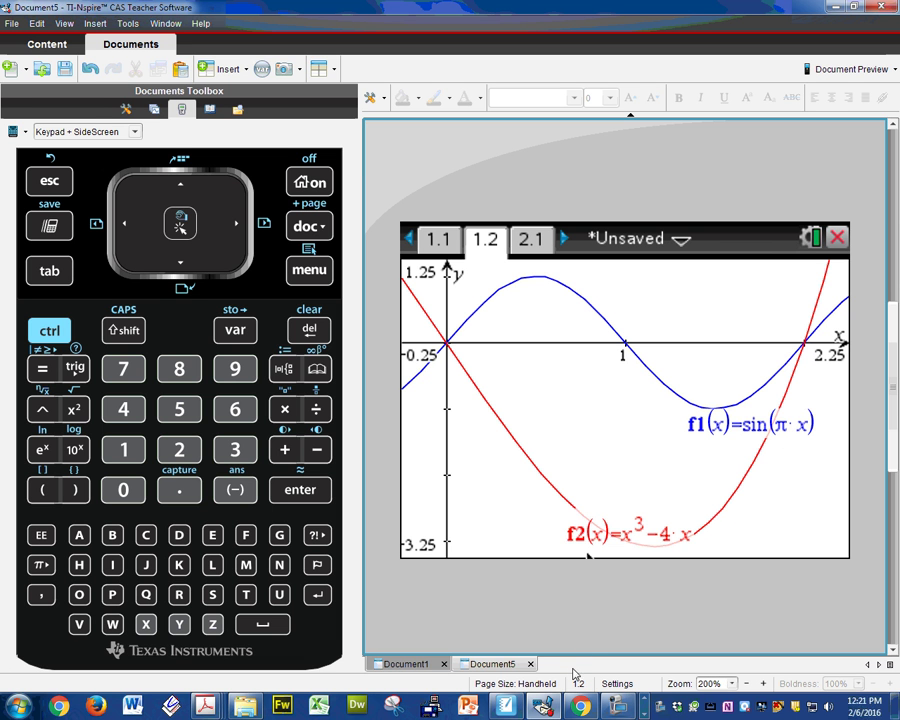
{"action": "mouse_move", "coordinate": [506, 708]}
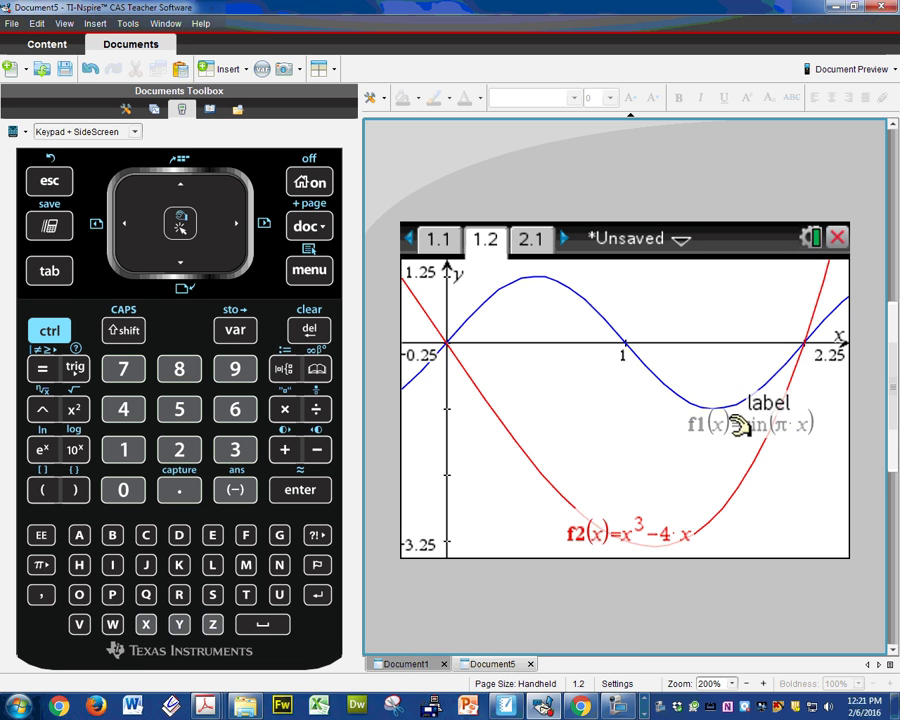
{"action": "left_click_drag", "start_coordinate": [740, 425], "coordinate": [676, 311]}
{"action": "left_click_drag", "start_coordinate": [596, 537], "coordinate": [526, 546]}
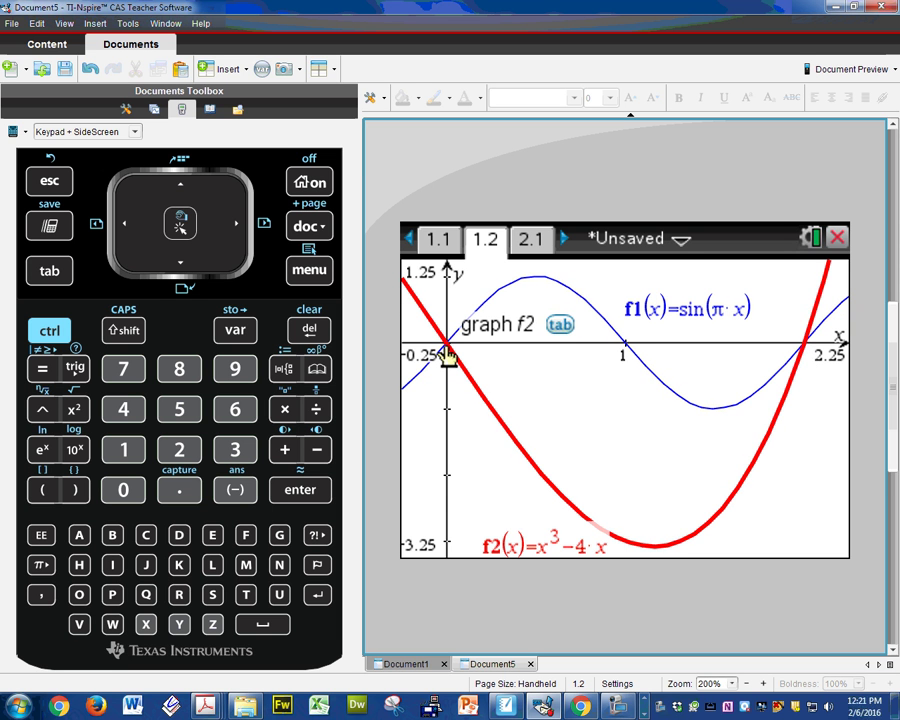
Step: Mark the f2–f1 intersection points (0, 0) and (2, 0) and reposition their labels
{"action": "left_click", "coordinate": [310, 270]}
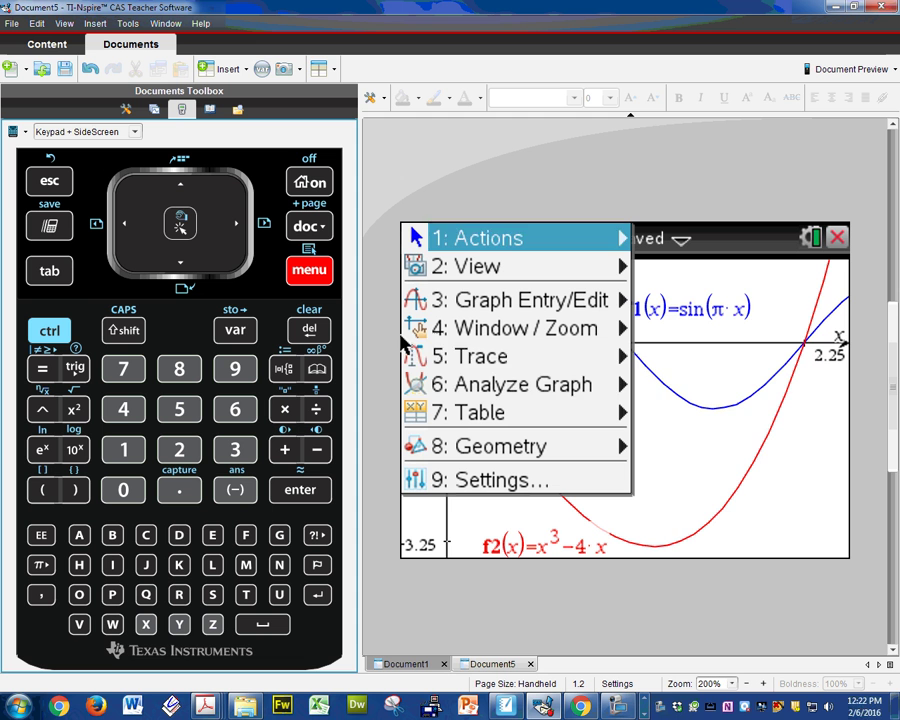
{"action": "mouse_move", "coordinate": [581, 388]}
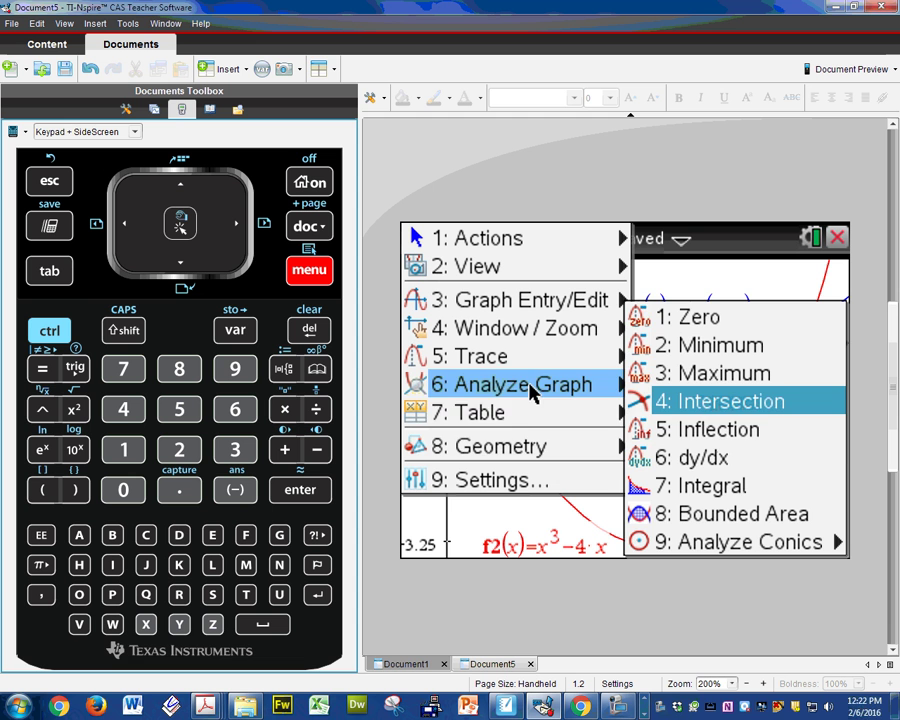
{"action": "mouse_move", "coordinate": [515, 450]}
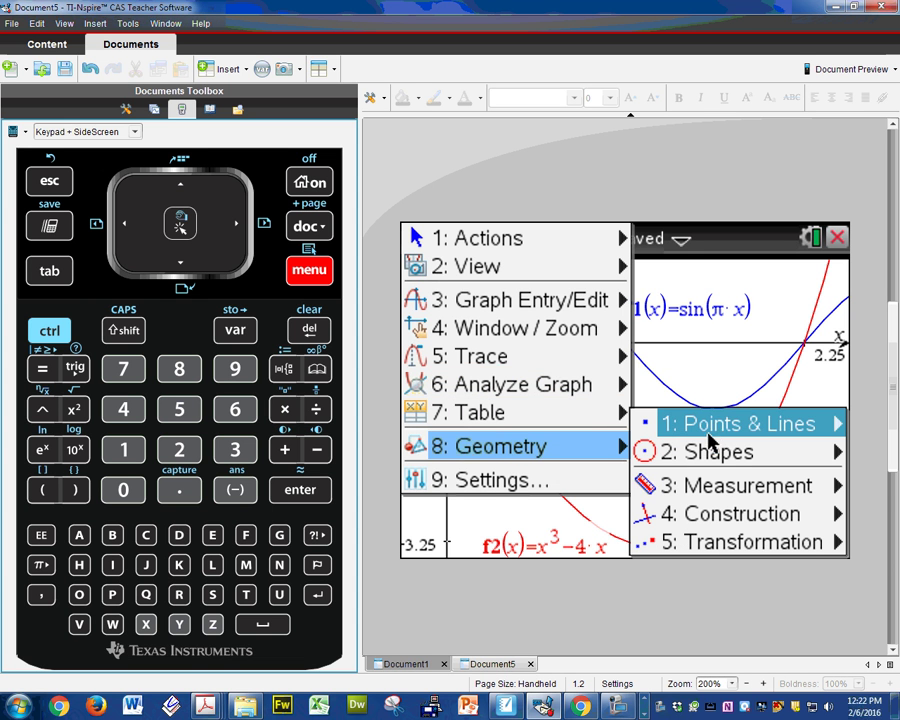
{"action": "mouse_move", "coordinate": [724, 437]}
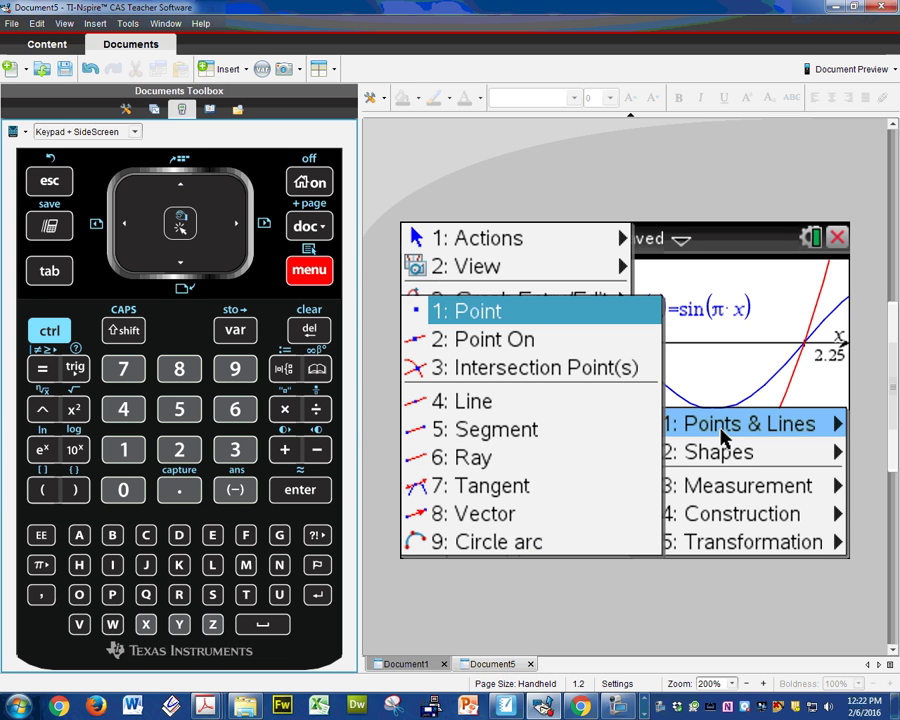
{"action": "left_click", "coordinate": [585, 367]}
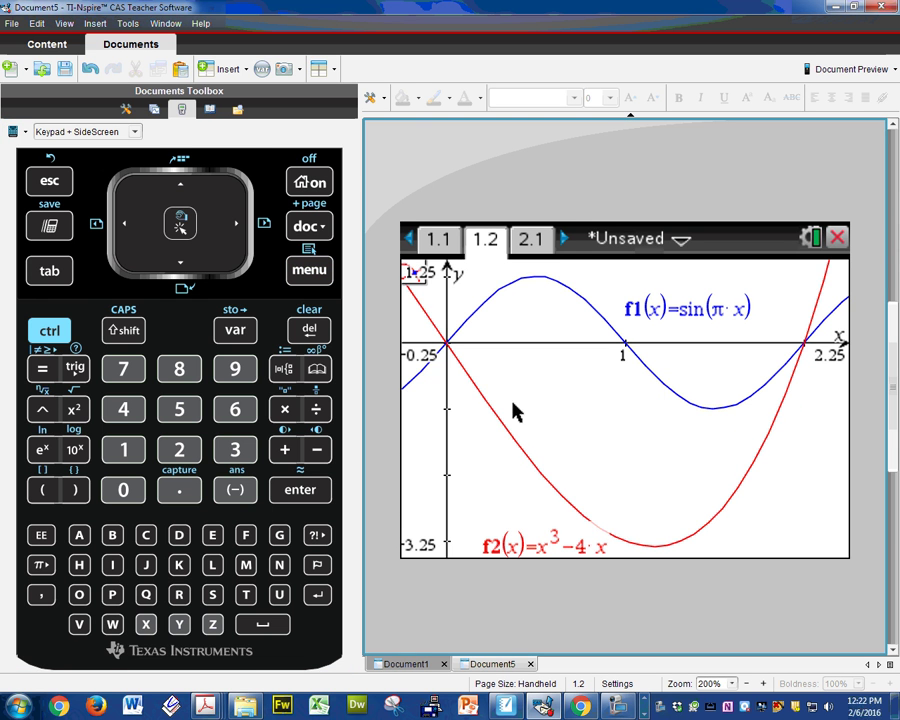
{"action": "left_click", "coordinate": [498, 427]}
{"action": "left_click", "coordinate": [488, 309]}
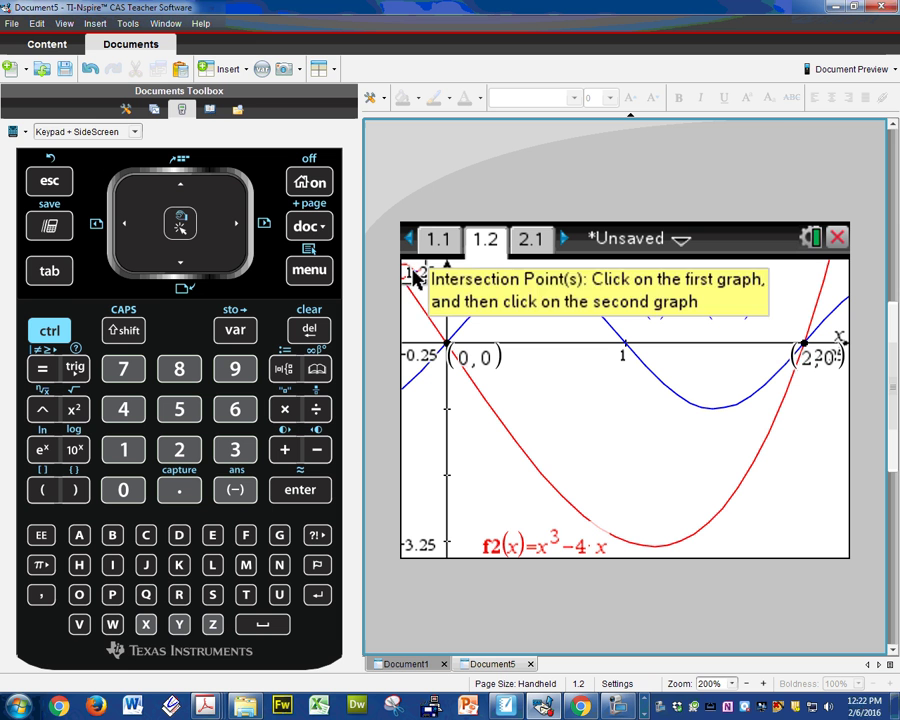
{"action": "left_click", "coordinate": [57, 185]}
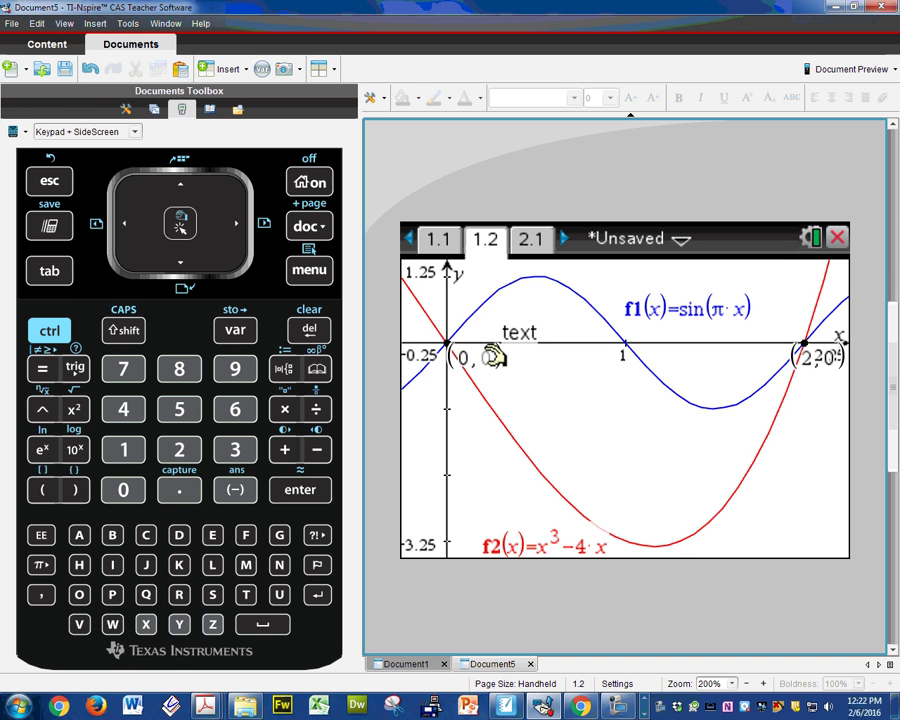
{"action": "left_click_drag", "start_coordinate": [497, 357], "coordinate": [474, 367]}
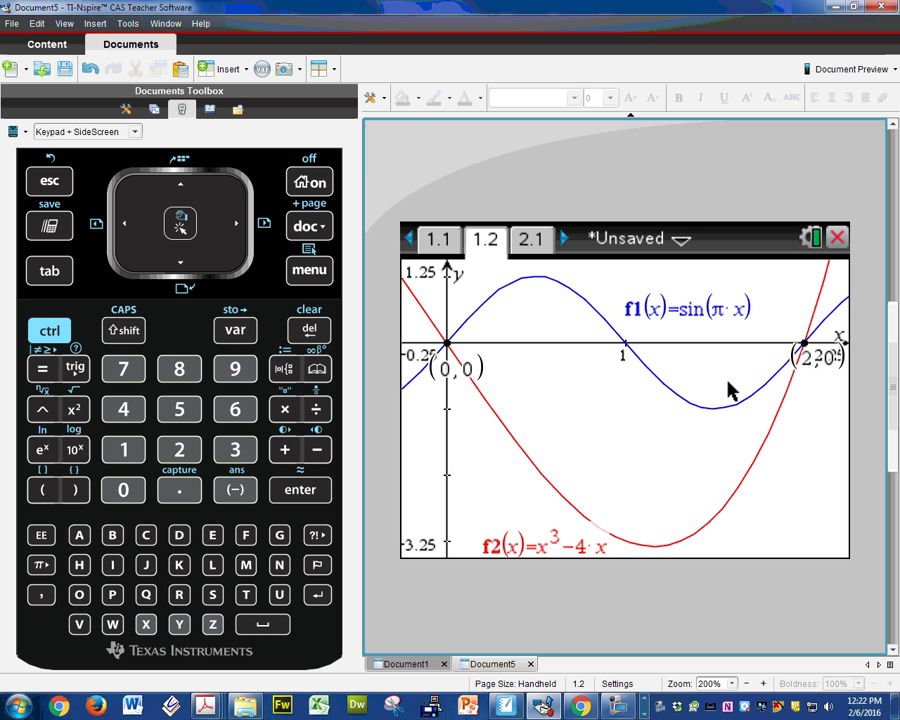
{"action": "left_click_drag", "start_coordinate": [828, 362], "coordinate": [820, 392]}
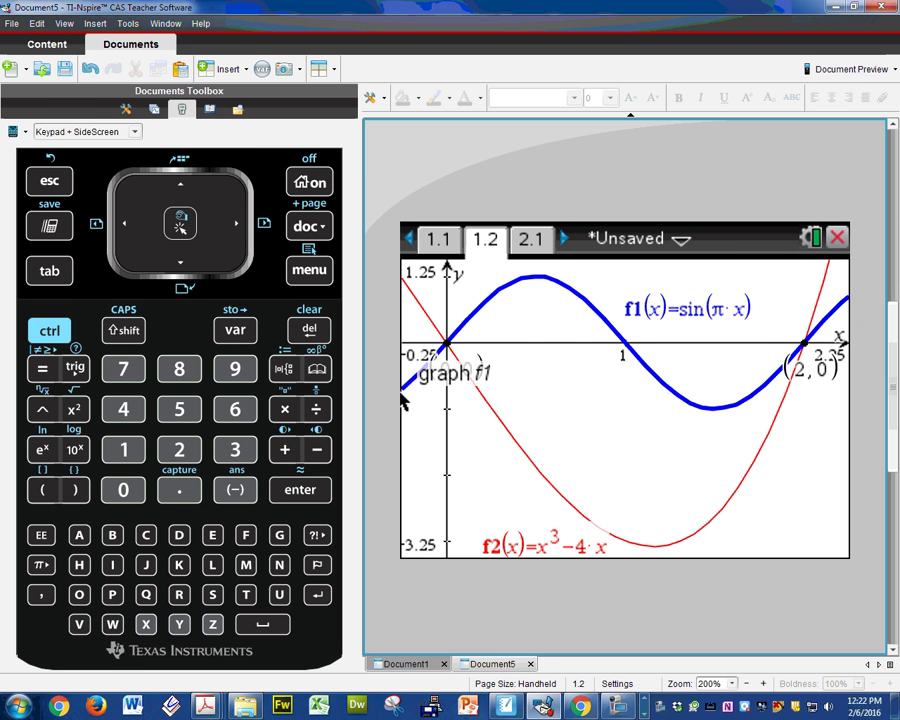
Step: Store the x-coordinate 0 of point (0, 0) as variable a
{"action": "double_click", "coordinate": [447, 368]}
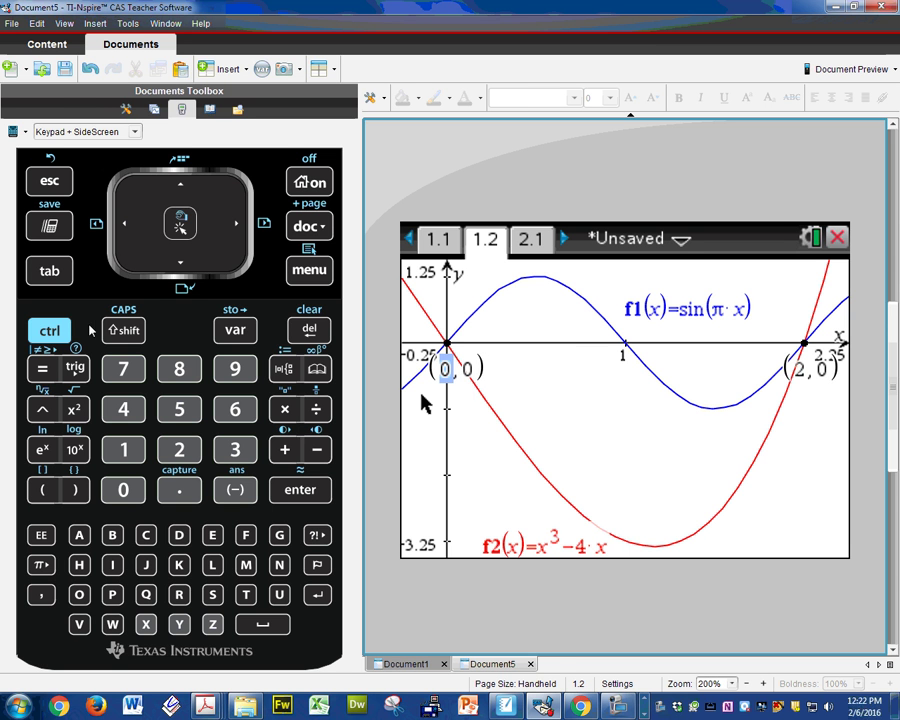
{"action": "left_click", "coordinate": [50, 330]}
{"action": "left_click", "coordinate": [226, 332]}
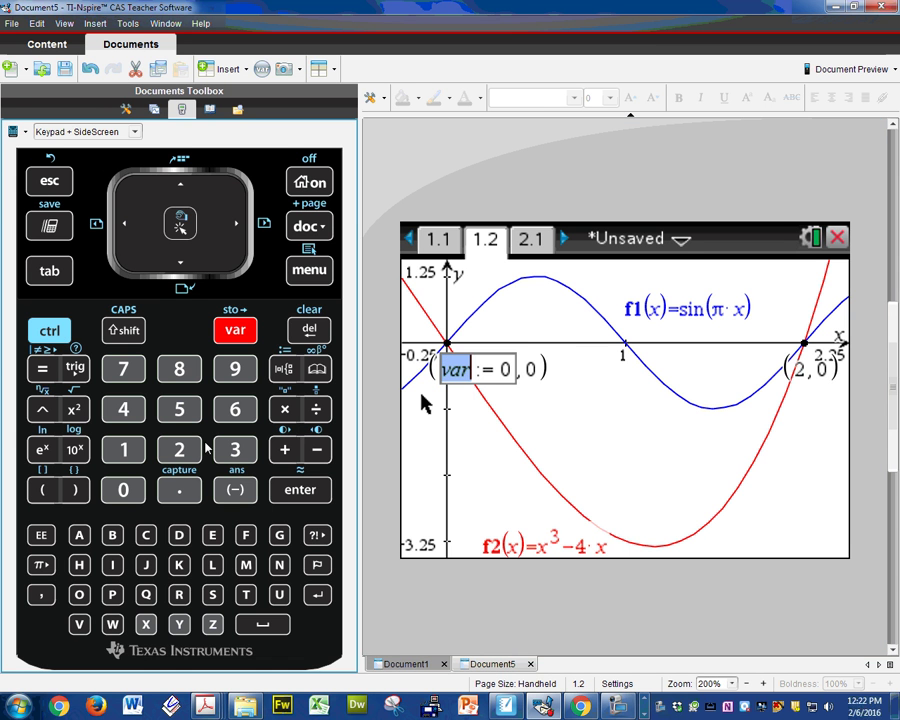
{"action": "left_click", "coordinate": [80, 536]}
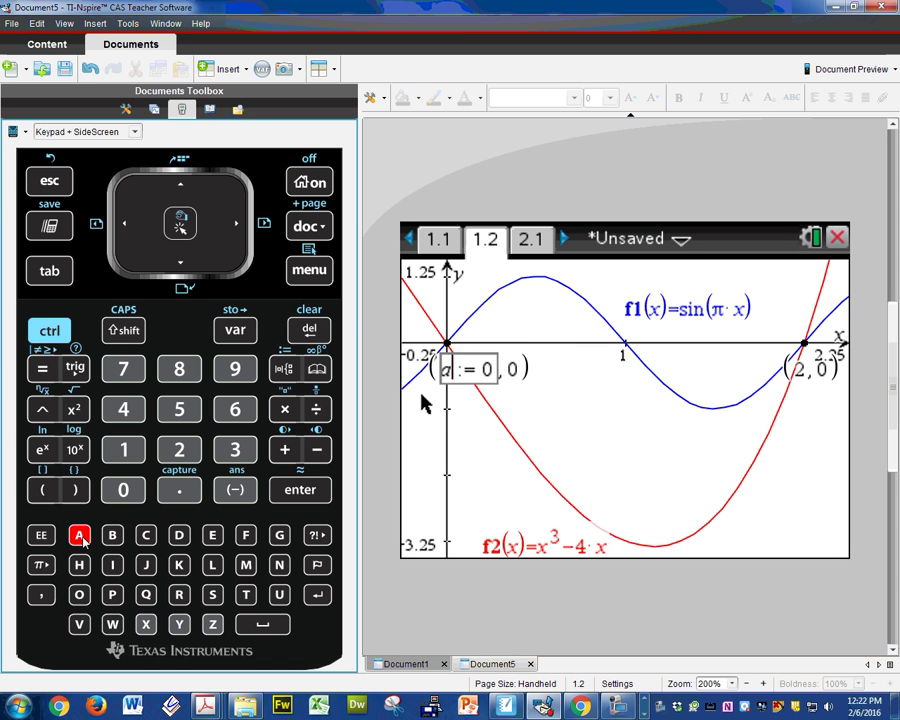
{"action": "left_click", "coordinate": [318, 487]}
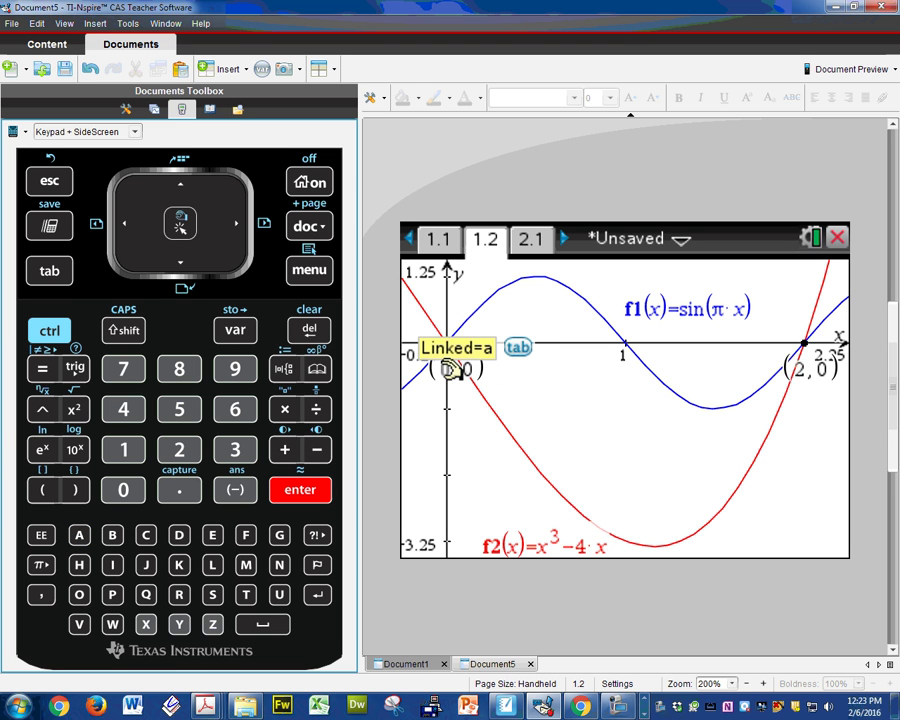
{"action": "left_click_drag", "start_coordinate": [448, 371], "coordinate": [447, 369]}
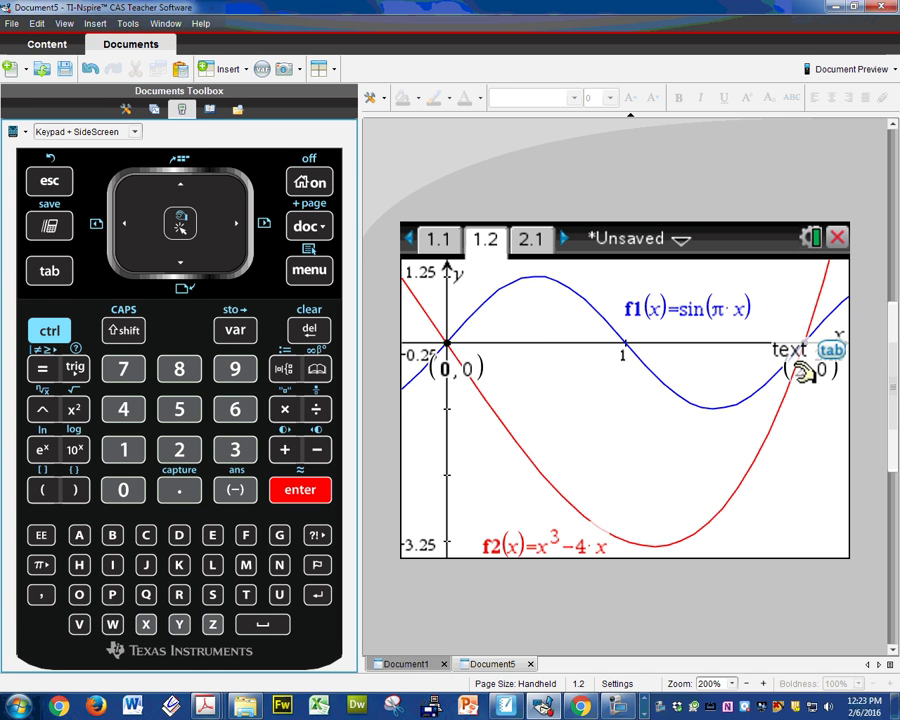
Step: Store the x-coordinate 2 of point (2, 0) as variable b
{"action": "double_click", "coordinate": [800, 371]}
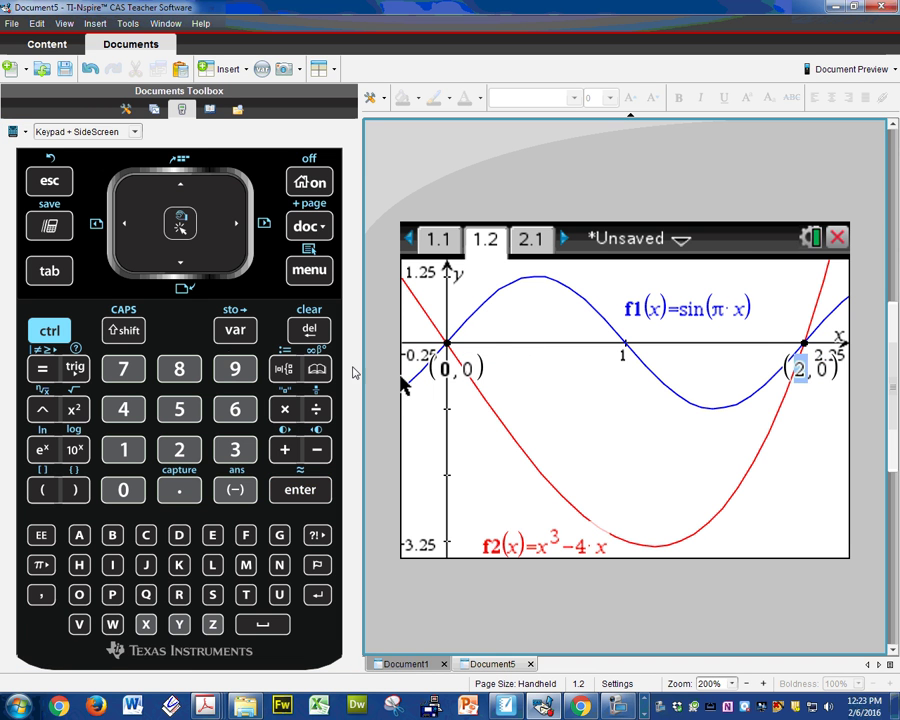
{"action": "left_click", "coordinate": [48, 335]}
{"action": "left_click", "coordinate": [225, 334]}
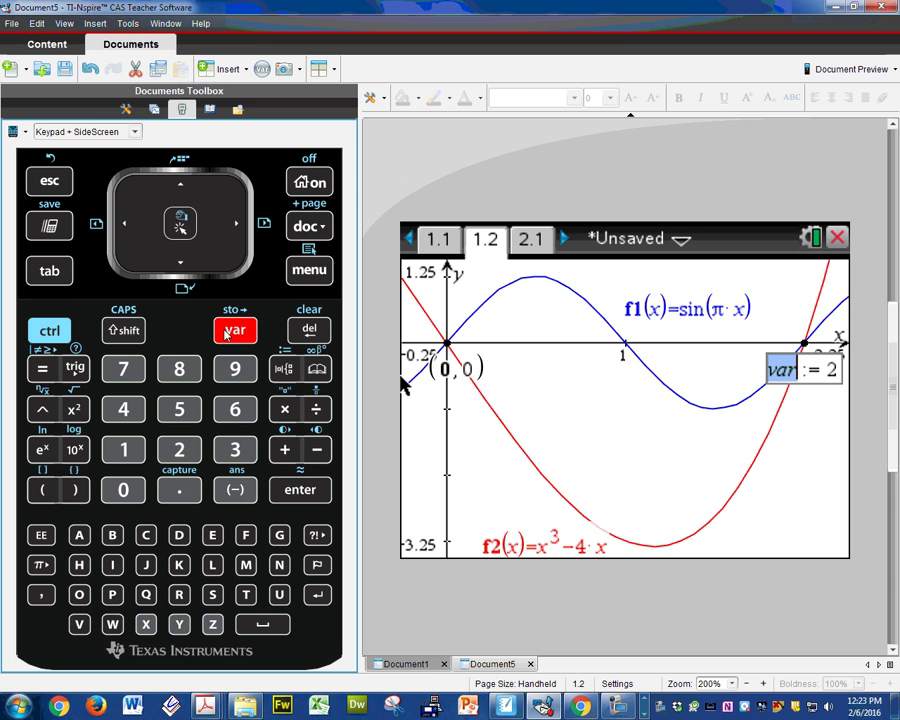
{"action": "left_click", "coordinate": [112, 536]}
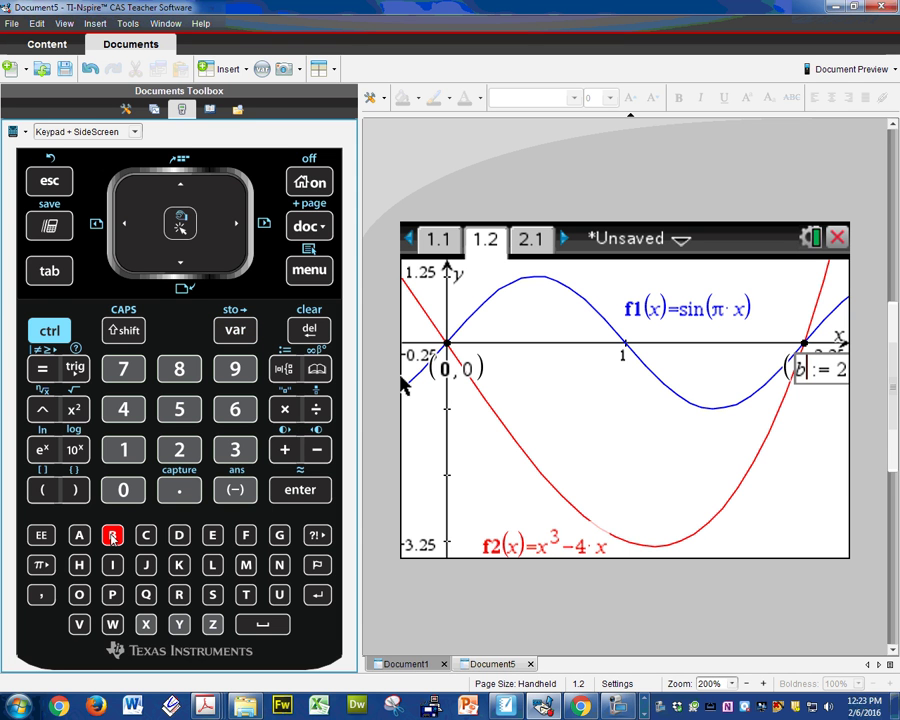
{"action": "left_click", "coordinate": [300, 493]}
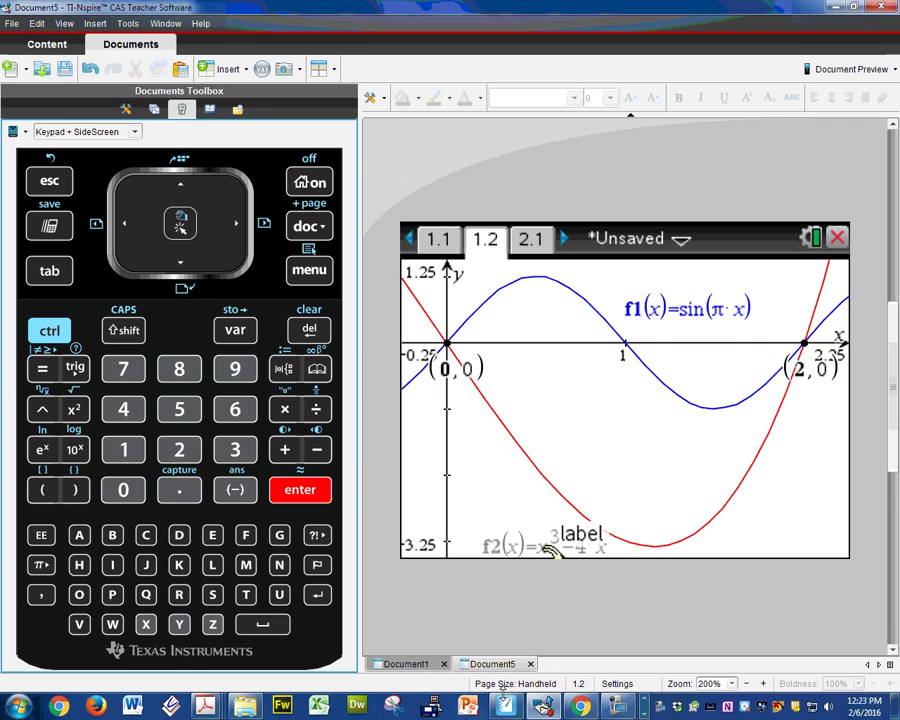
Step: Revisit the area-between-curves formula page in SMART Notebook, then return to the TI-Nspire graph
{"action": "key", "text": "alt+Tab"}
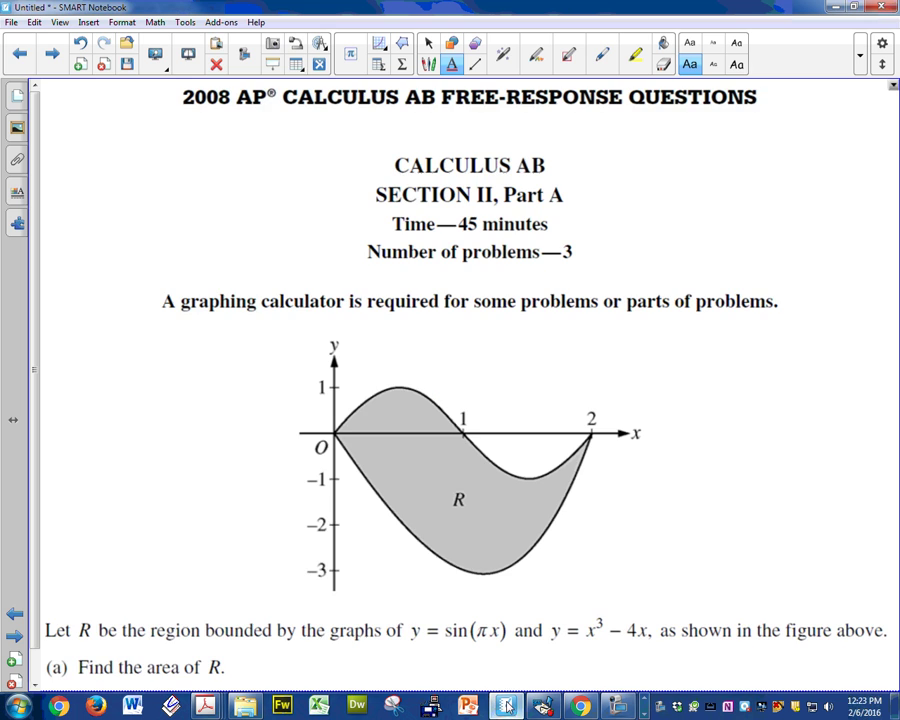
{"action": "left_click", "coordinate": [19, 58]}
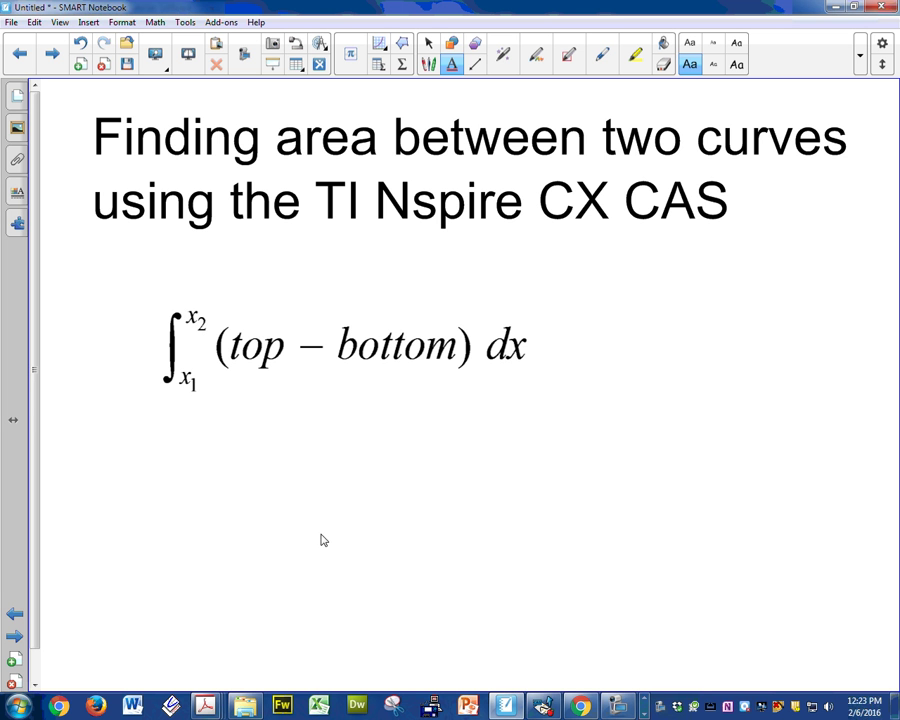
{"action": "key", "text": "alt+Tab"}
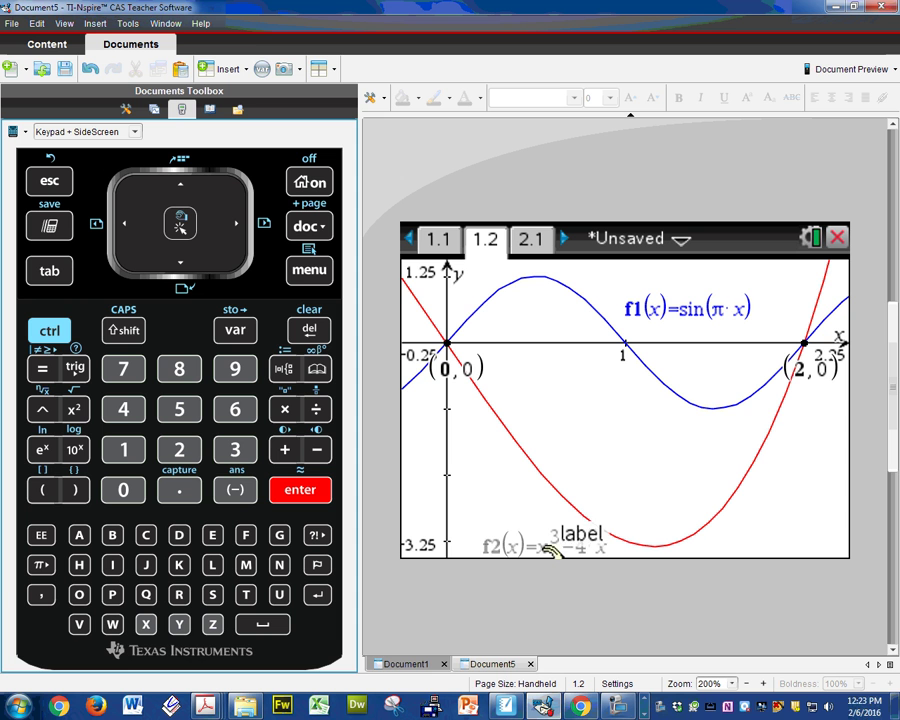
Step: Go to the empty calculator page 1.1 using the page overview
{"action": "left_click", "coordinate": [47, 329]}
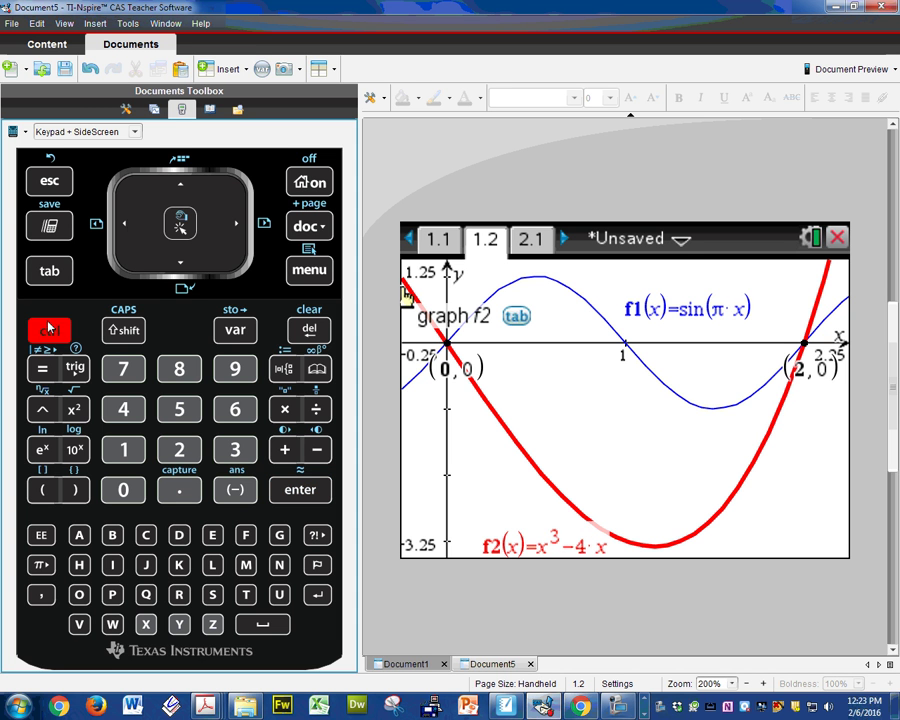
{"action": "left_click", "coordinate": [129, 224]}
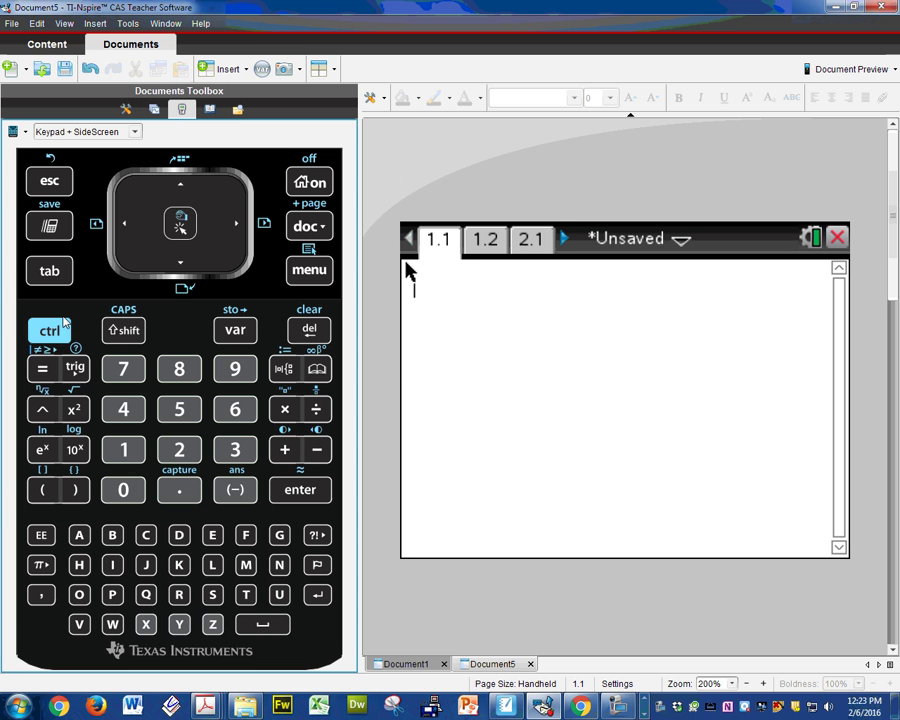
{"action": "left_click", "coordinate": [58, 326]}
{"action": "left_click", "coordinate": [189, 187]}
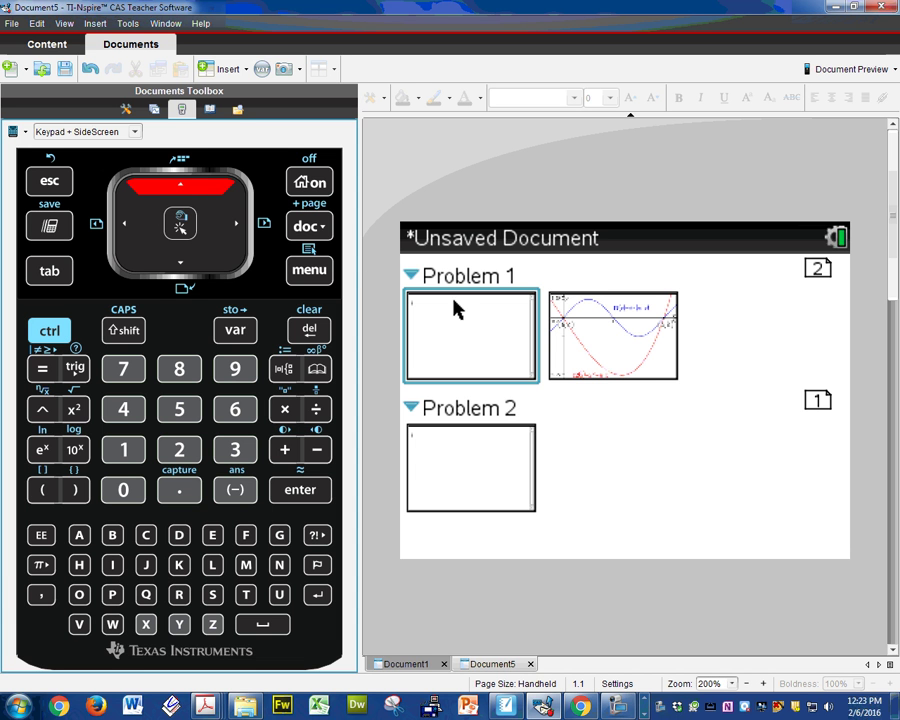
{"action": "double_click", "coordinate": [500, 333]}
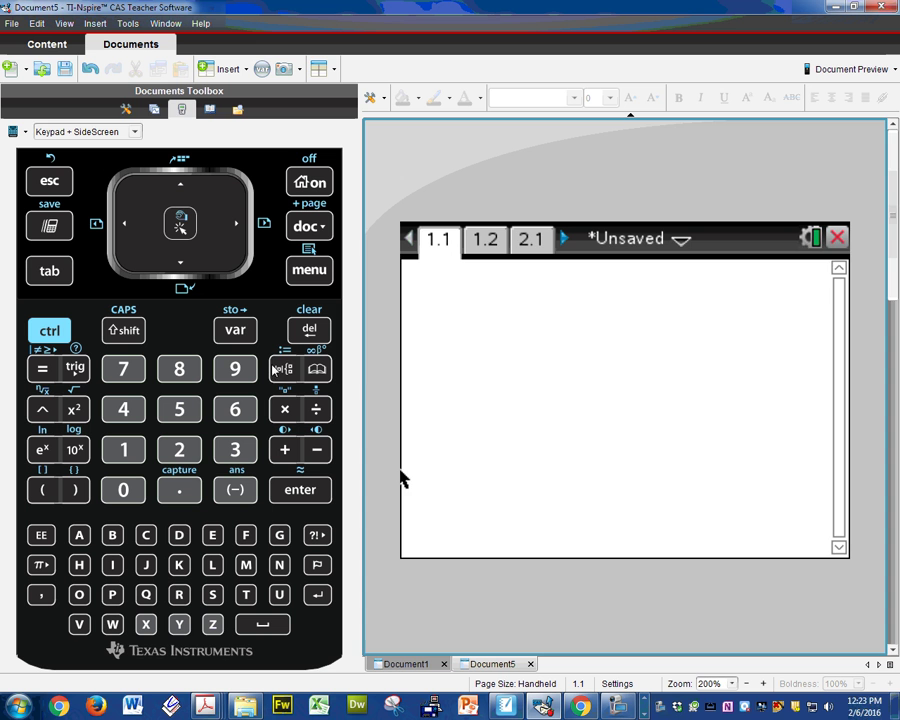
Step: Insert a definite integral template with lower limit a and upper limit b
{"action": "key", "text": "ctrl+shift+t"}
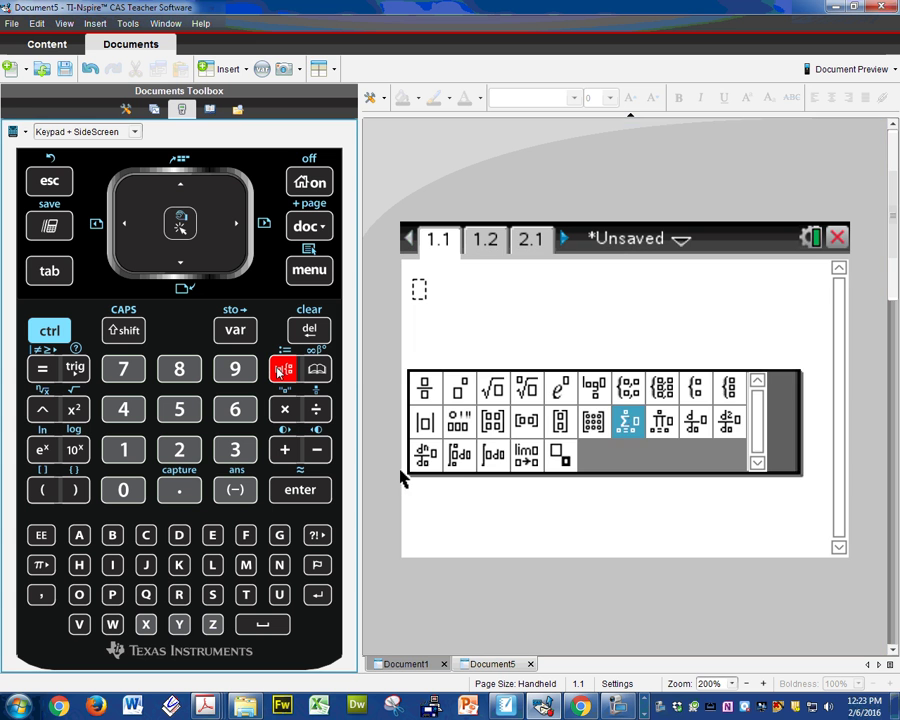
{"action": "left_click", "coordinate": [461, 466]}
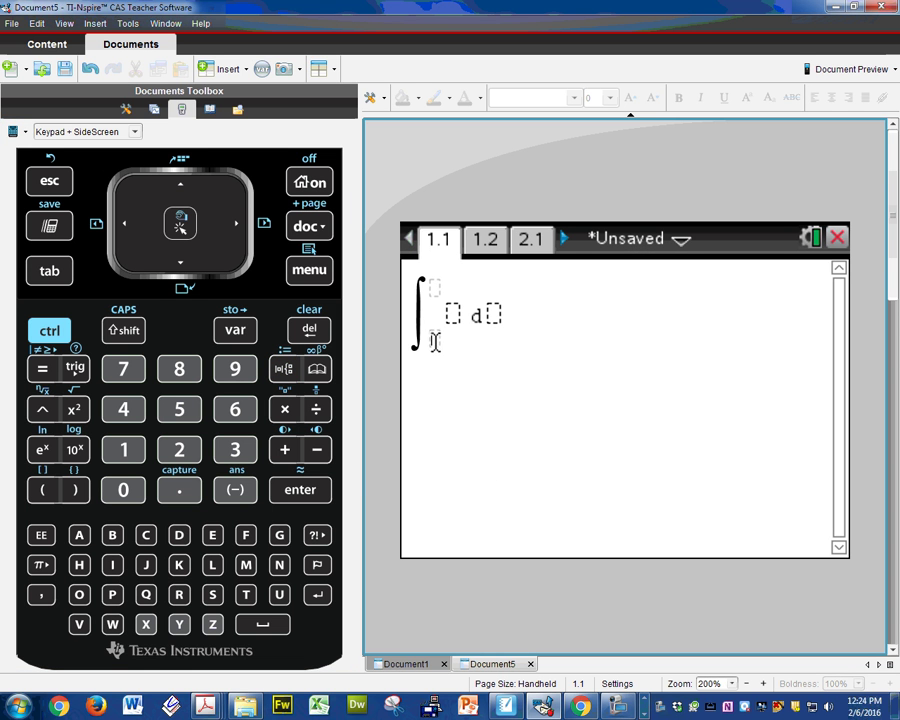
{"action": "left_click", "coordinate": [79, 535]}
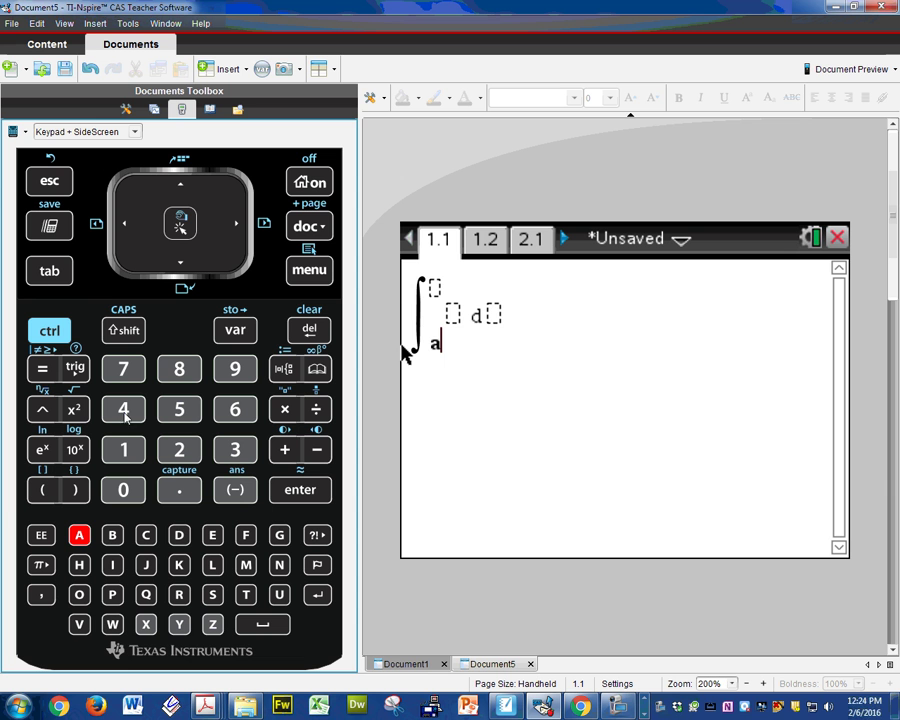
{"action": "left_click", "coordinate": [181, 190]}
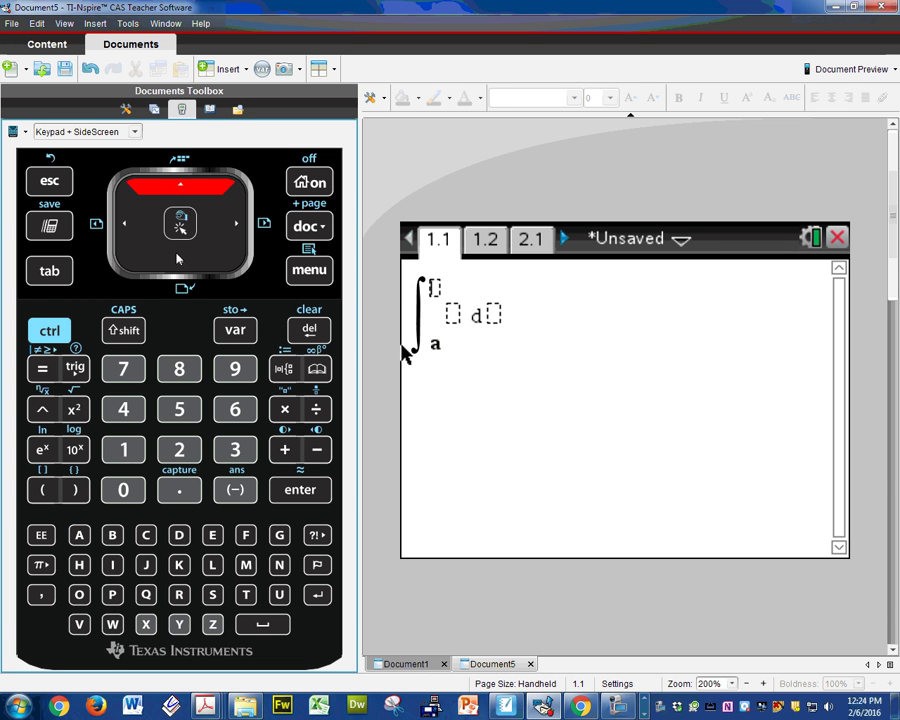
{"action": "left_click", "coordinate": [113, 537]}
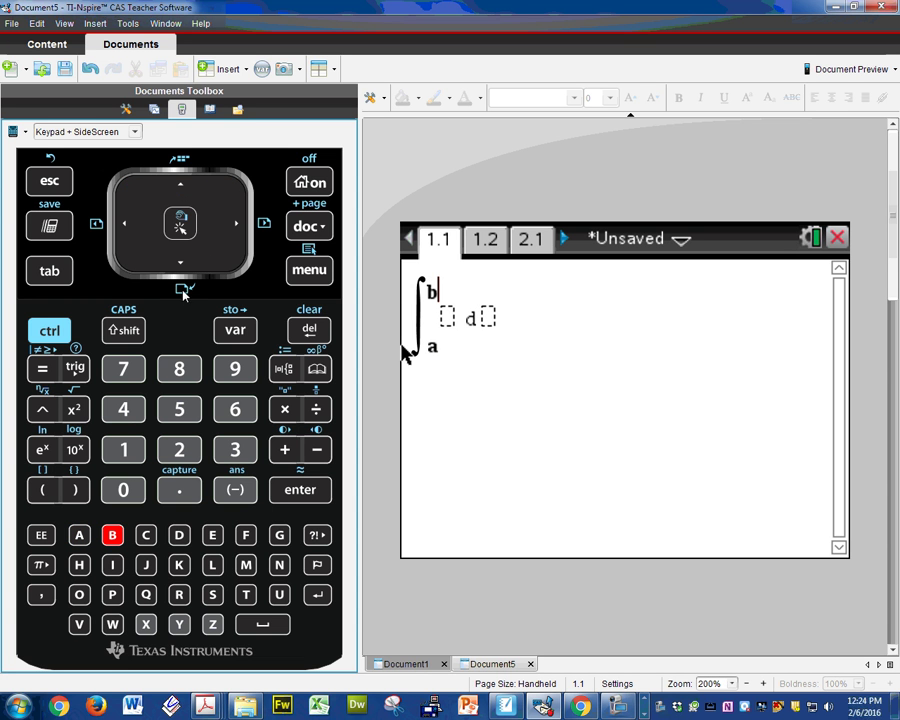
{"action": "left_click", "coordinate": [239, 224]}
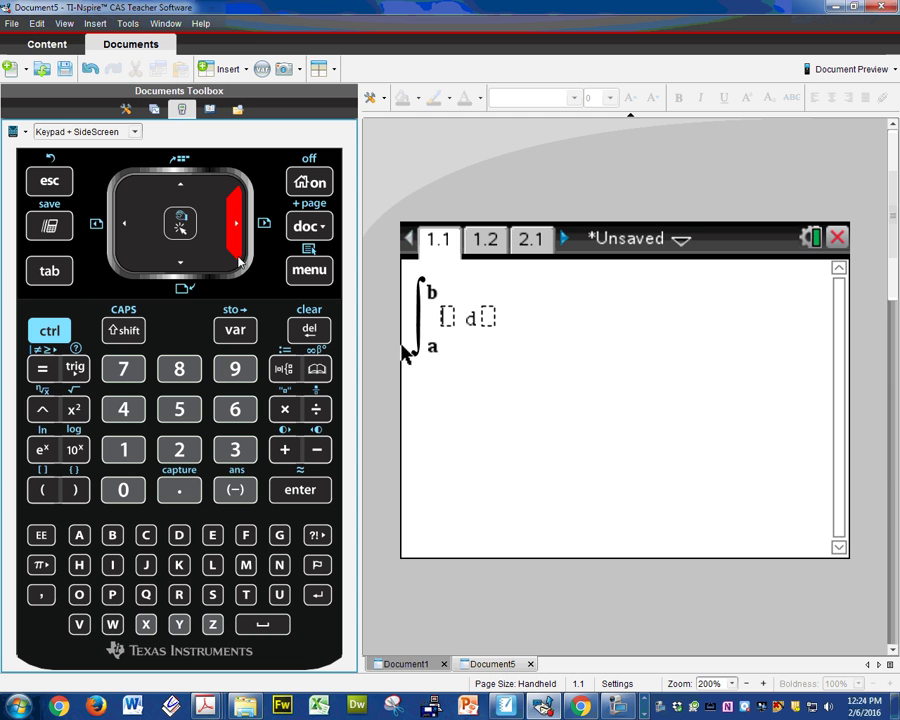
Step: Check the graph page for the function names, then return to the integral on page 1.1
{"action": "left_click", "coordinate": [46, 332]}
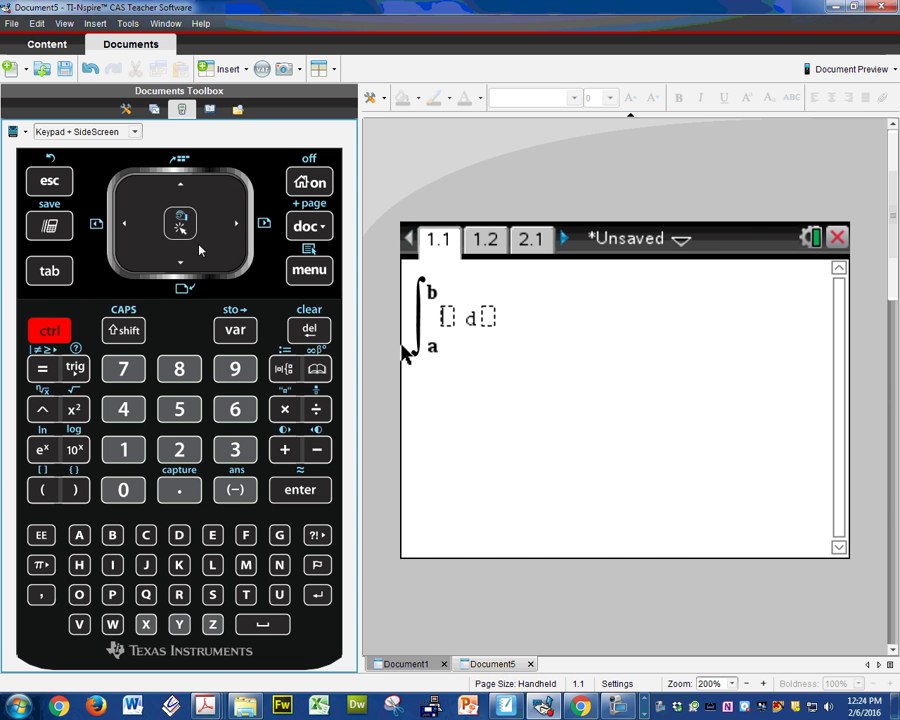
{"action": "left_click", "coordinate": [239, 224]}
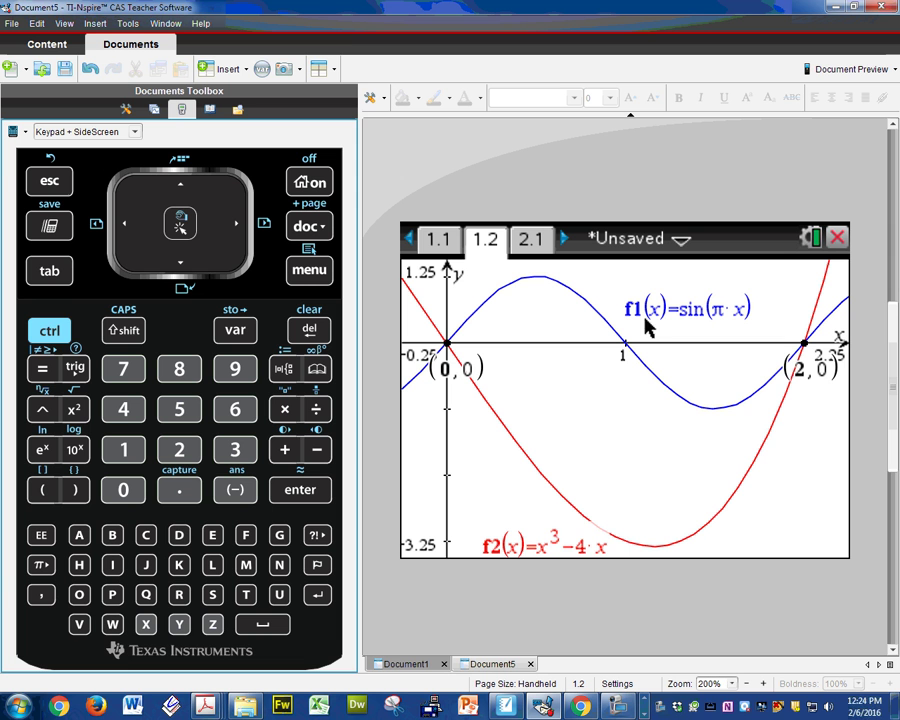
{"action": "left_click", "coordinate": [46, 334]}
{"action": "left_click", "coordinate": [129, 228]}
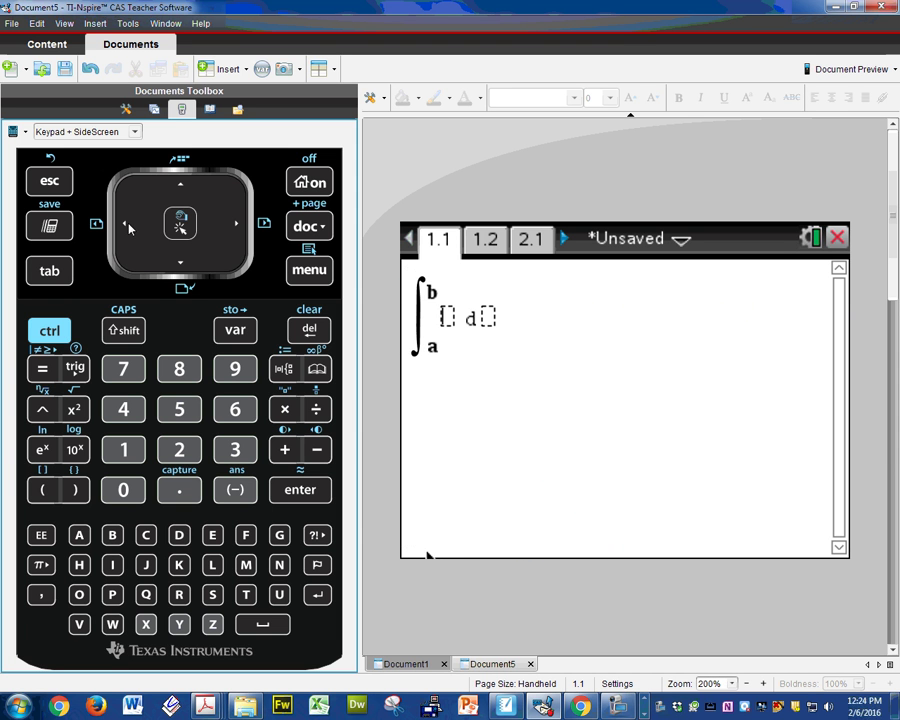
Step: Enter f1(x)−f2(x) dx as the integrand and evaluate it, giving 4
{"action": "left_click", "coordinate": [240, 331]}
{"action": "left_click", "coordinate": [464, 366]}
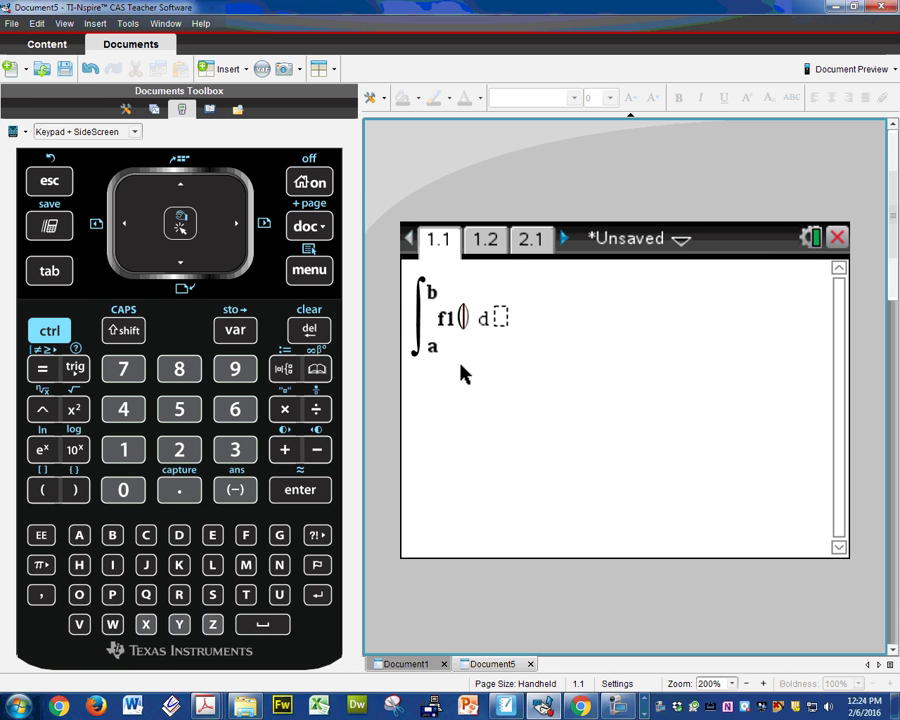
{"action": "left_click", "coordinate": [146, 624]}
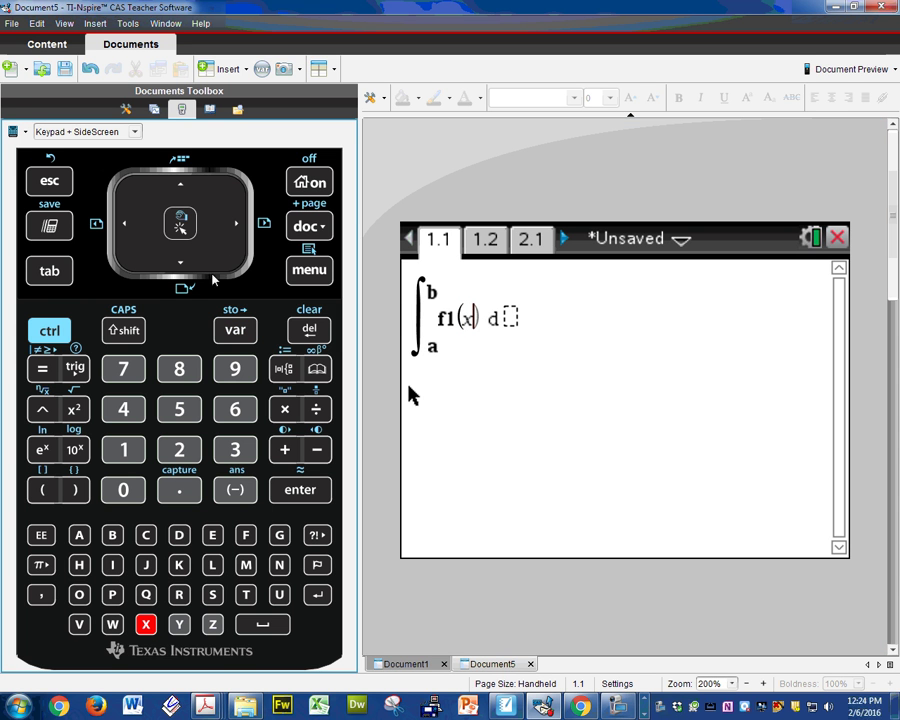
{"action": "left_click", "coordinate": [244, 262]}
{"action": "left_click", "coordinate": [316, 449]}
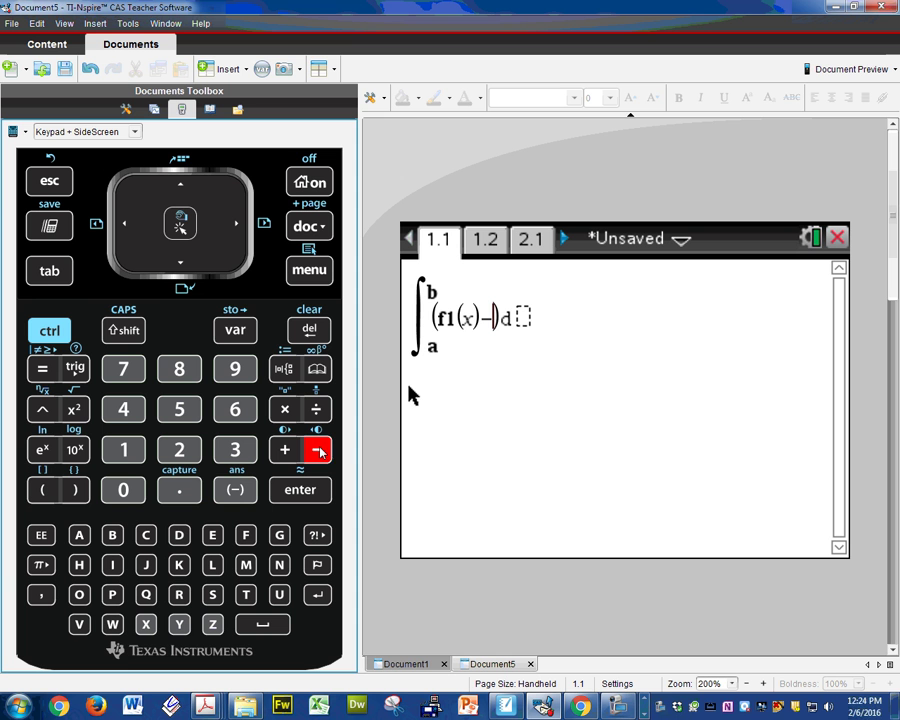
{"action": "left_click", "coordinate": [235, 329]}
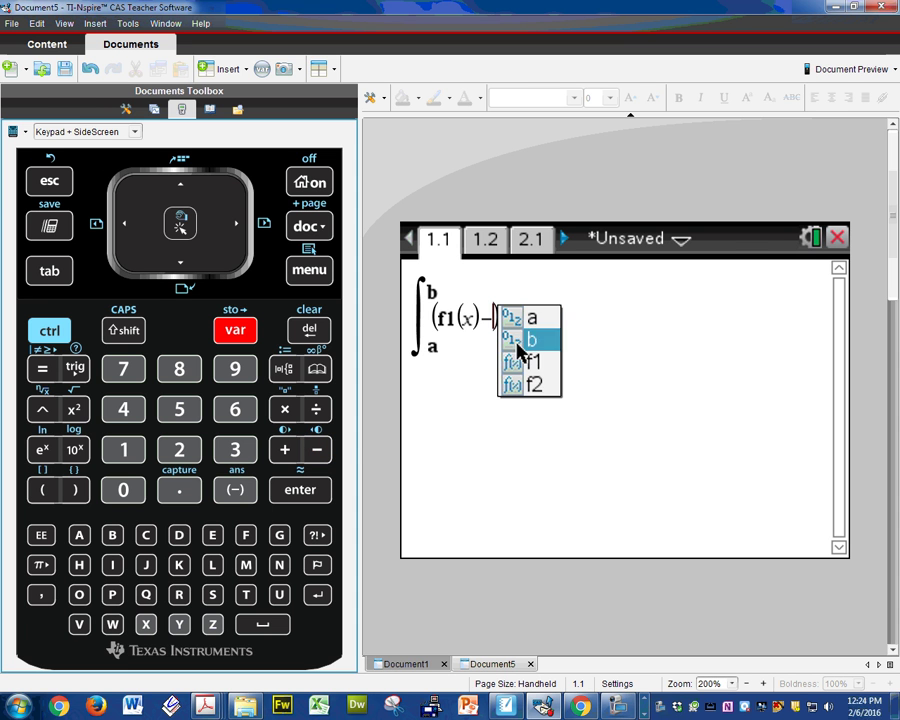
{"action": "left_click", "coordinate": [520, 382]}
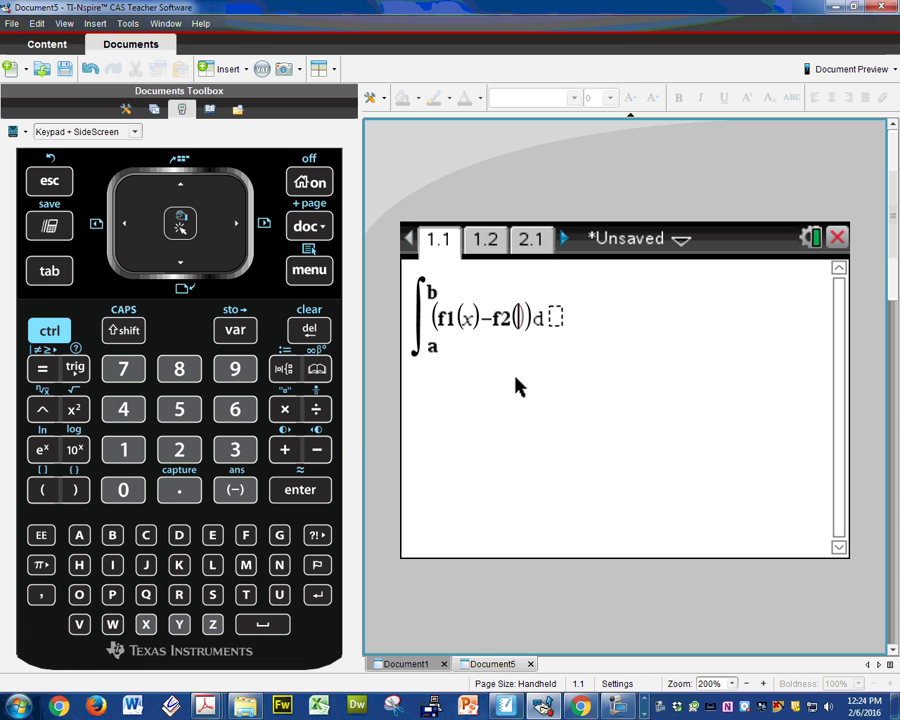
{"action": "left_click", "coordinate": [146, 624]}
{"action": "left_click", "coordinate": [234, 226]}
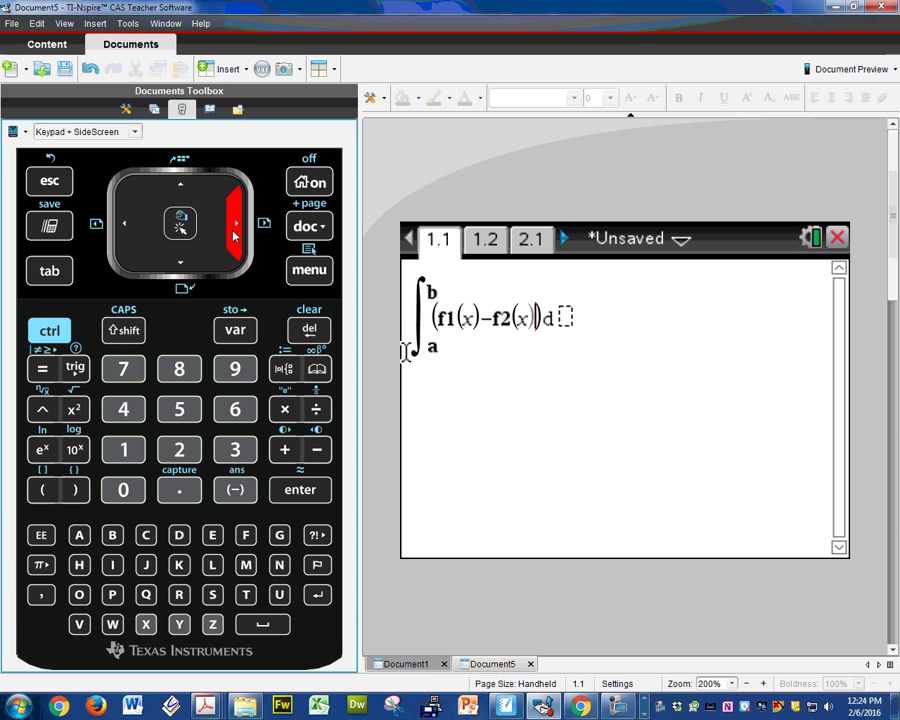
{"action": "left_click", "coordinate": [146, 624]}
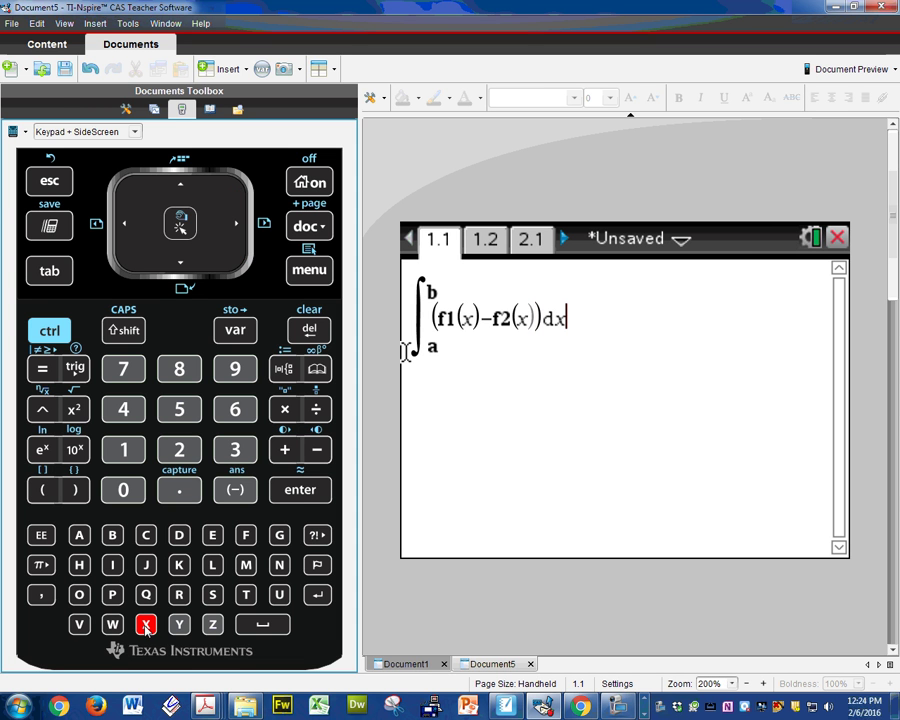
{"action": "left_click", "coordinate": [291, 494]}
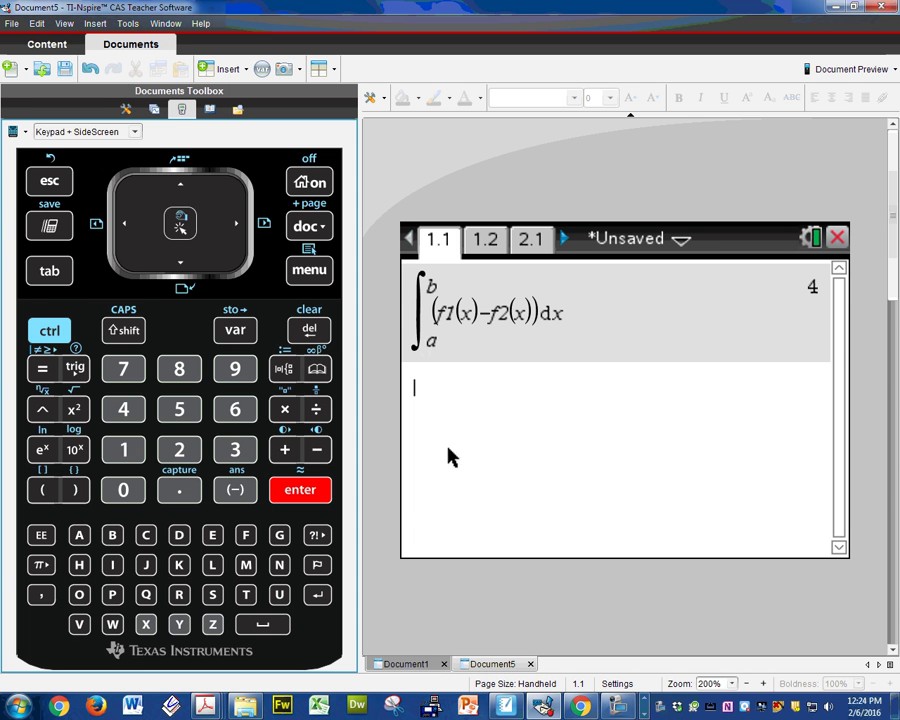
Step: Insert a definite integral template with limits 0 and 2
{"action": "left_click", "coordinate": [284, 369]}
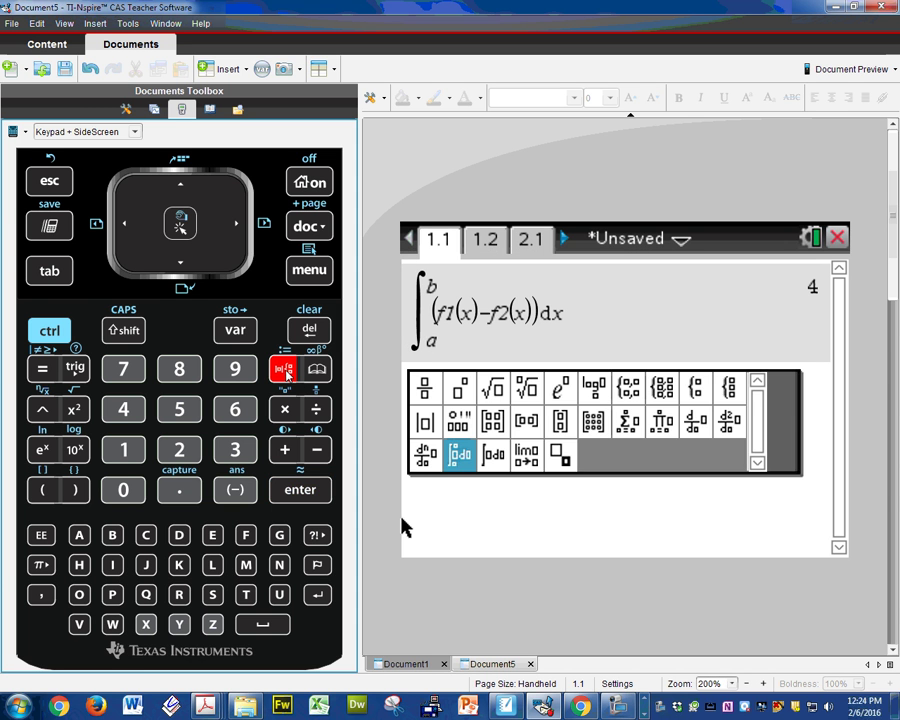
{"action": "left_click", "coordinate": [459, 456]}
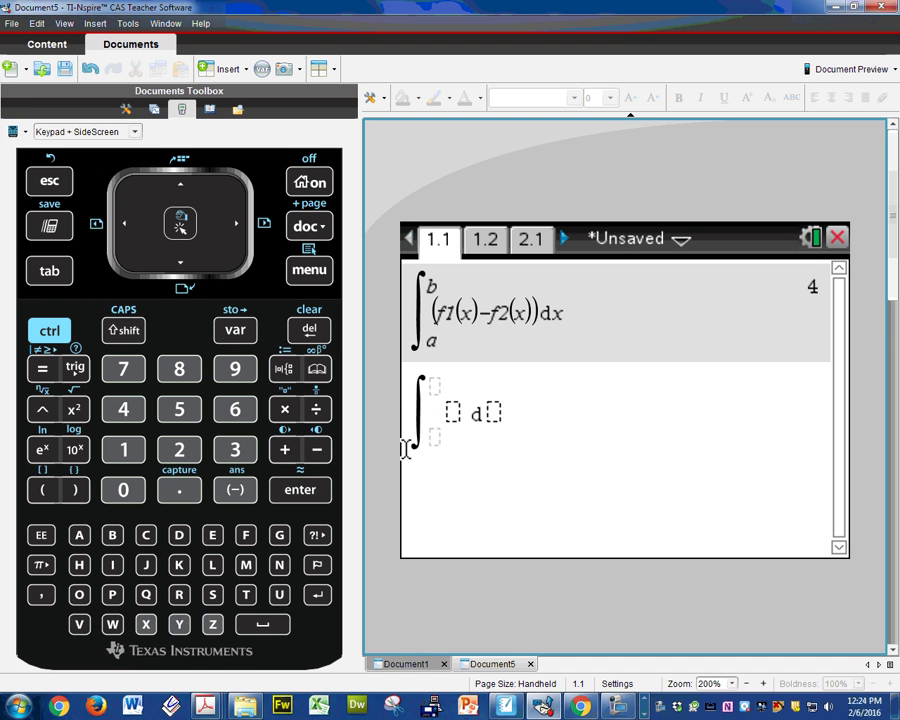
{"action": "type", "text": "0"}
{"action": "left_click", "coordinate": [434, 386]}
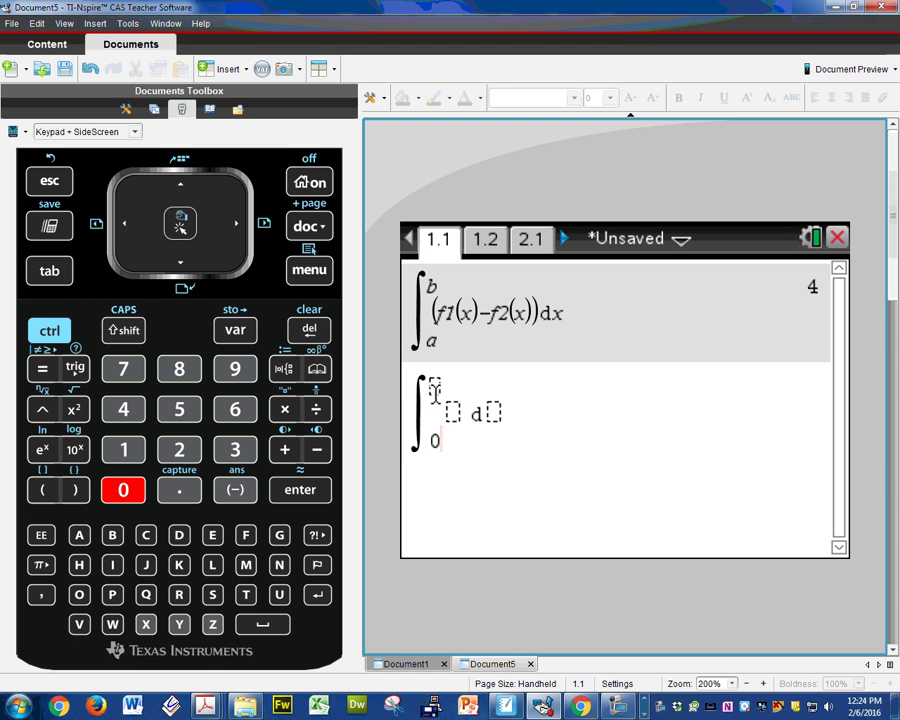
{"action": "type", "text": "2"}
{"action": "left_click", "coordinate": [446, 415]}
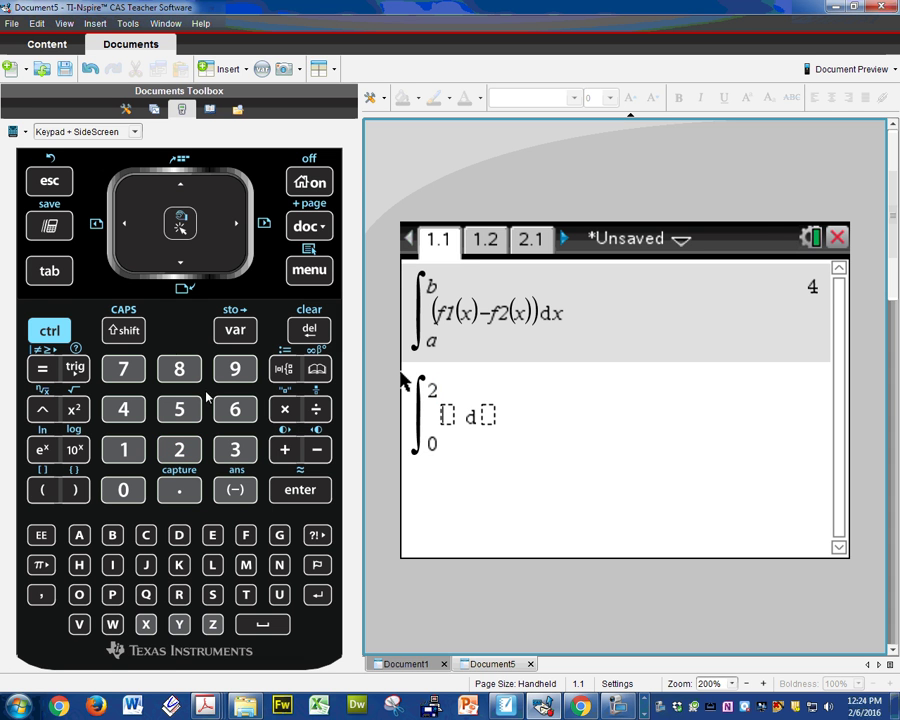
Step: Look at graph page 1.2, then return to calculation page 1.1
{"action": "left_click", "coordinate": [58, 332]}
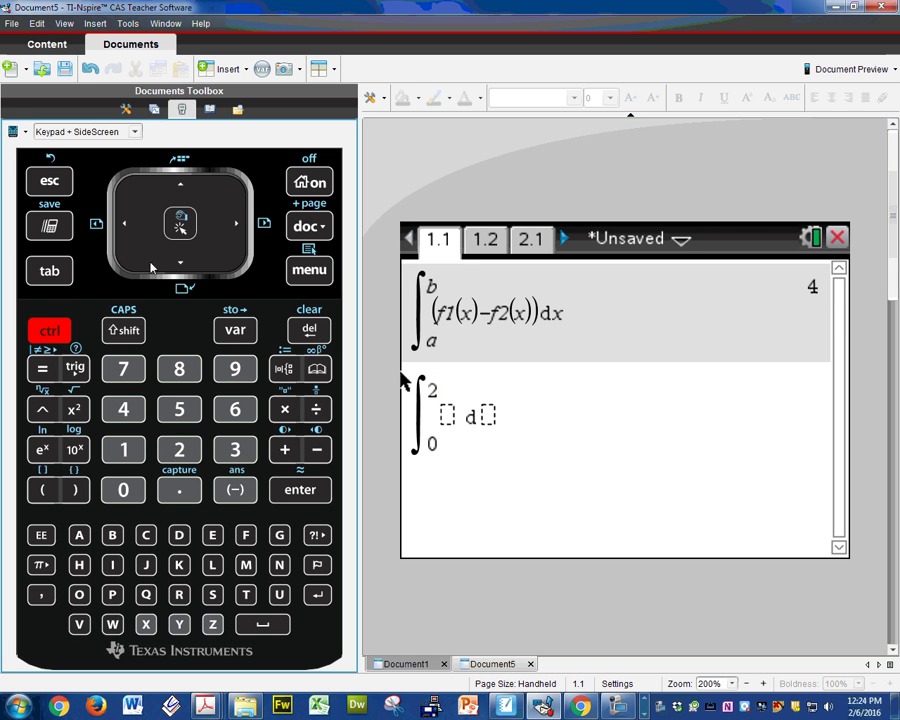
{"action": "left_click", "coordinate": [233, 229]}
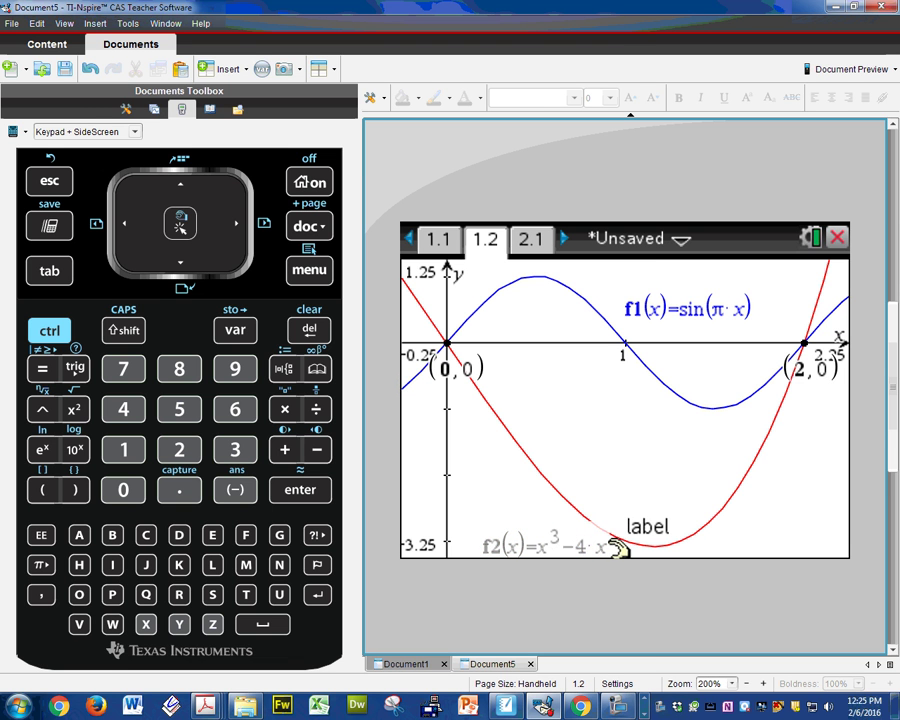
{"action": "left_click", "coordinate": [49, 331]}
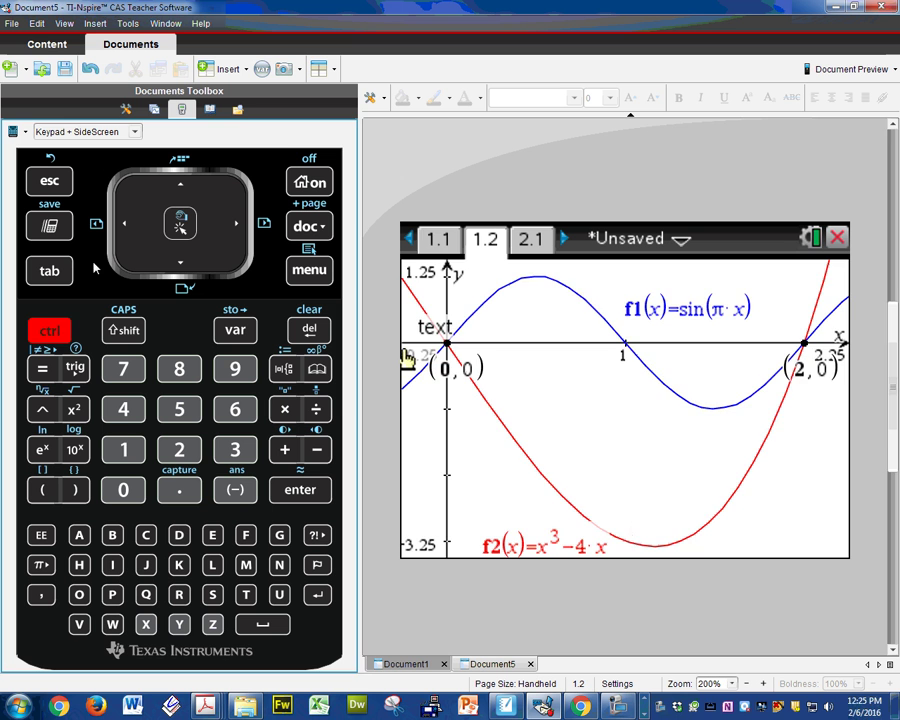
{"action": "left_click", "coordinate": [128, 226]}
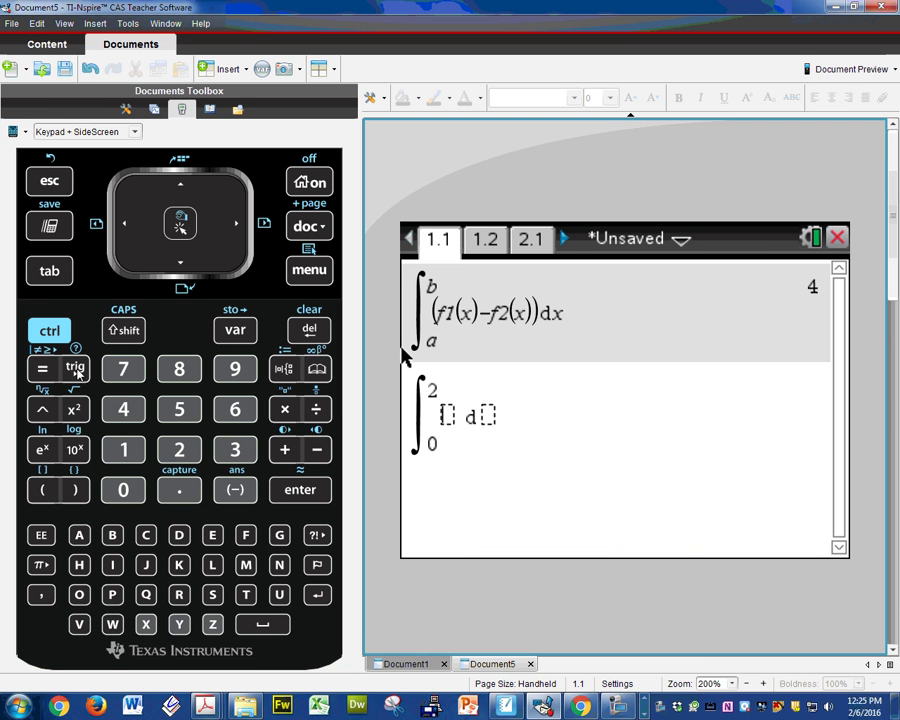
Step: Enter sin(πx) followed by a minus sign in the integrand
{"action": "left_click", "coordinate": [42, 490]}
{"action": "left_click", "coordinate": [75, 368]}
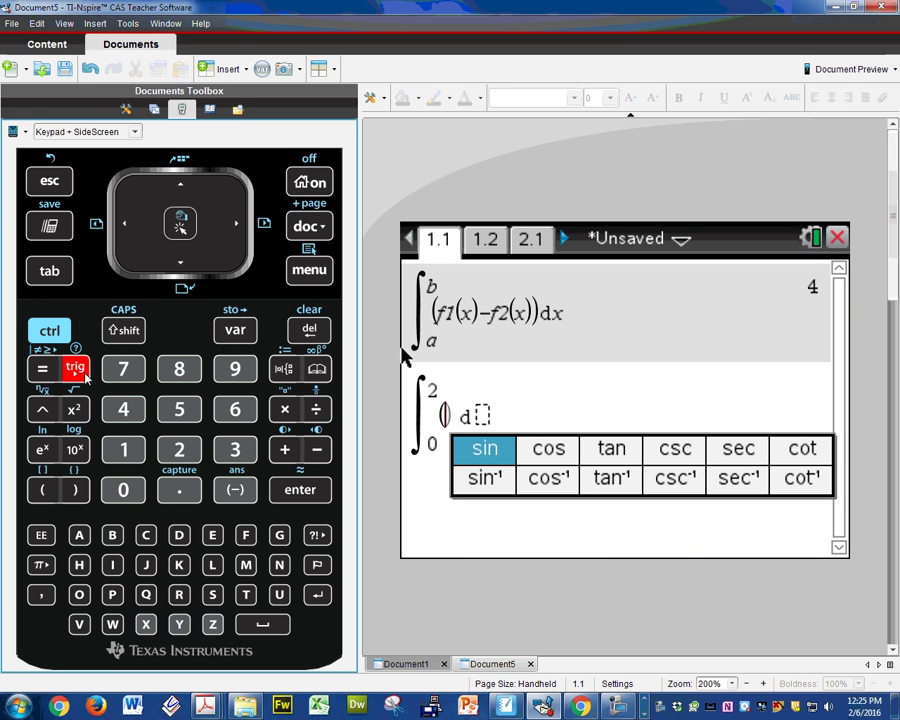
{"action": "left_click", "coordinate": [482, 455]}
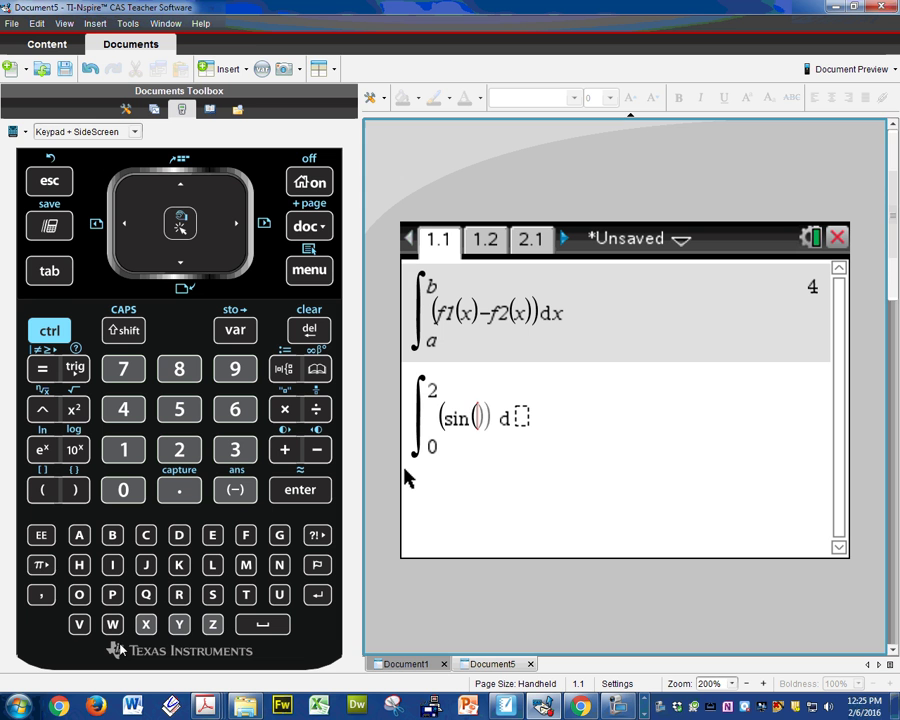
{"action": "left_click", "coordinate": [50, 567]}
{"action": "key", "text": "x"}
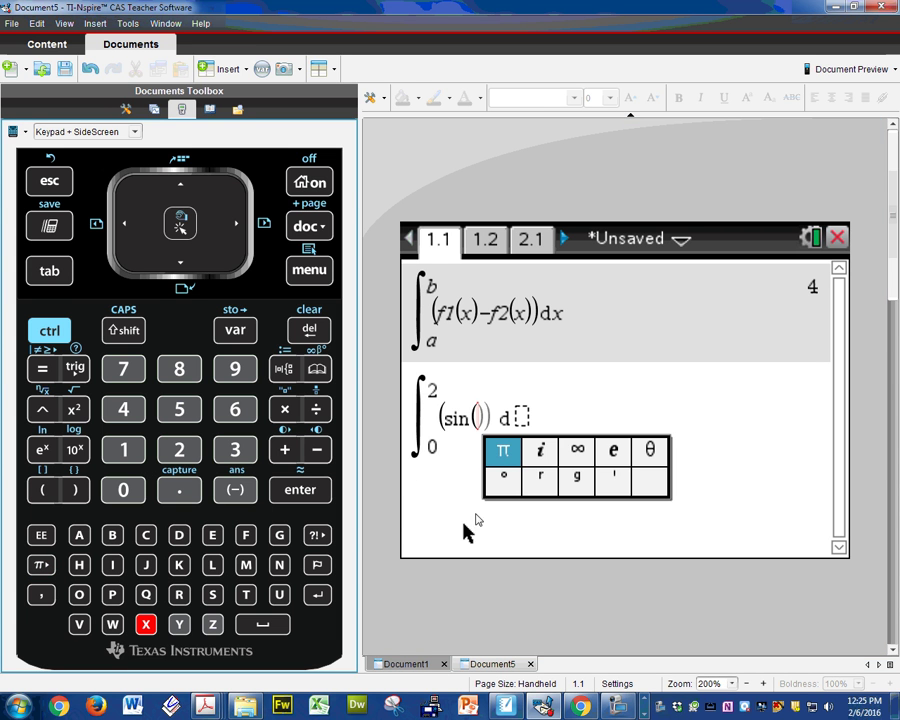
{"action": "left_click", "coordinate": [505, 452]}
{"action": "left_click", "coordinate": [146, 625]}
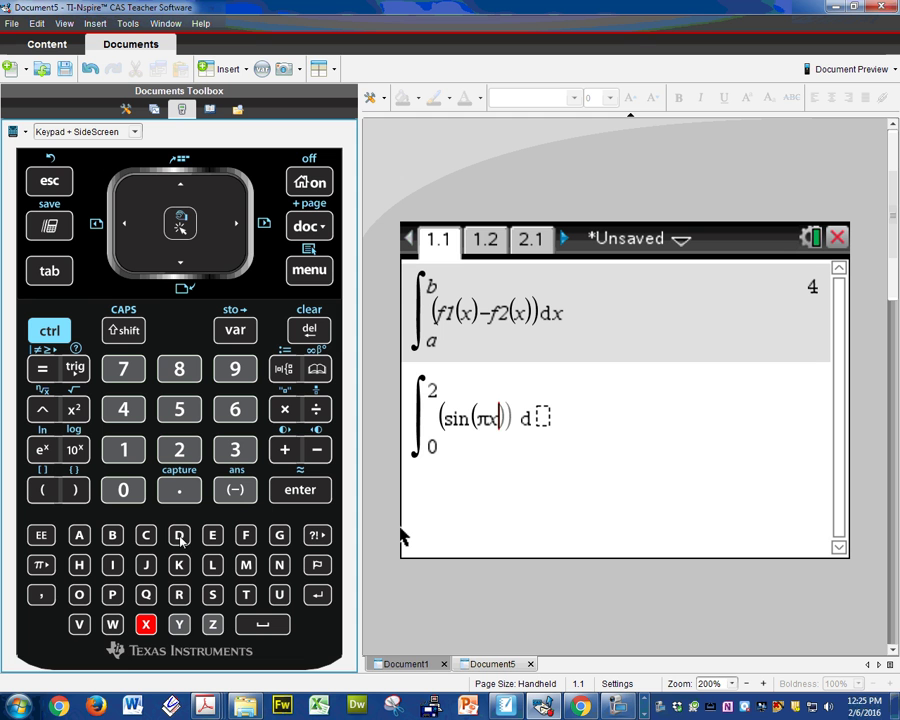
{"action": "left_click", "coordinate": [236, 224]}
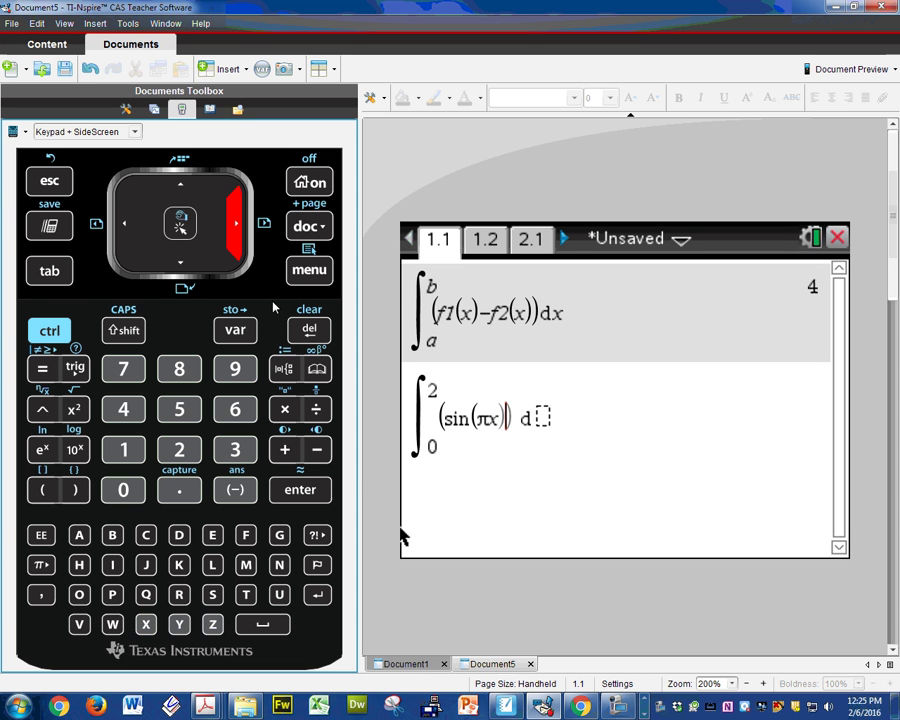
{"action": "left_click", "coordinate": [316, 451]}
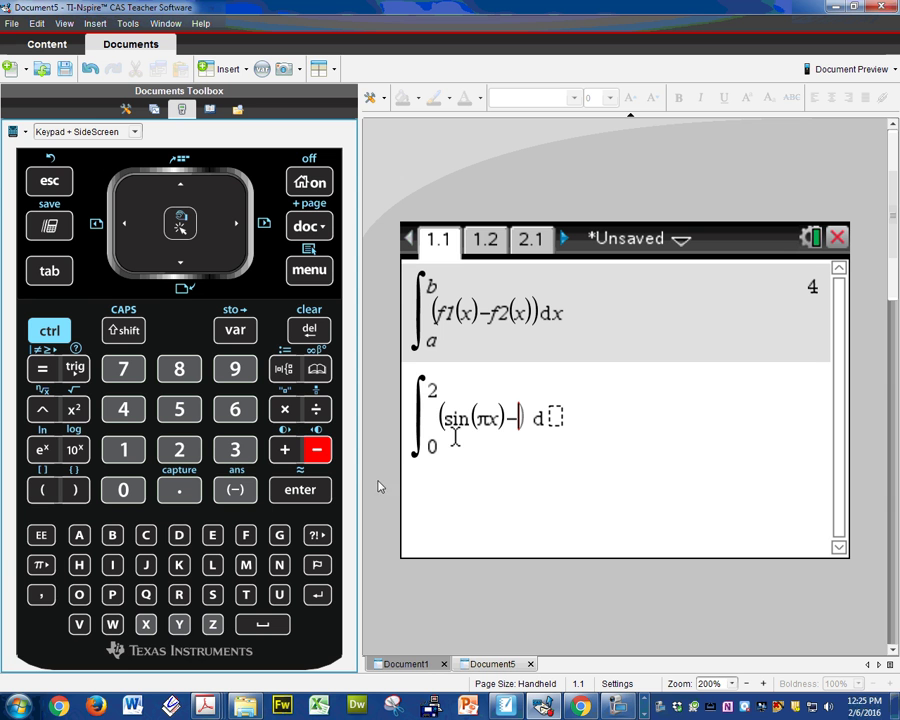
Step: Add (x³−4x), set dx, and evaluate the integral, giving 4
{"action": "left_click", "coordinate": [44, 491]}
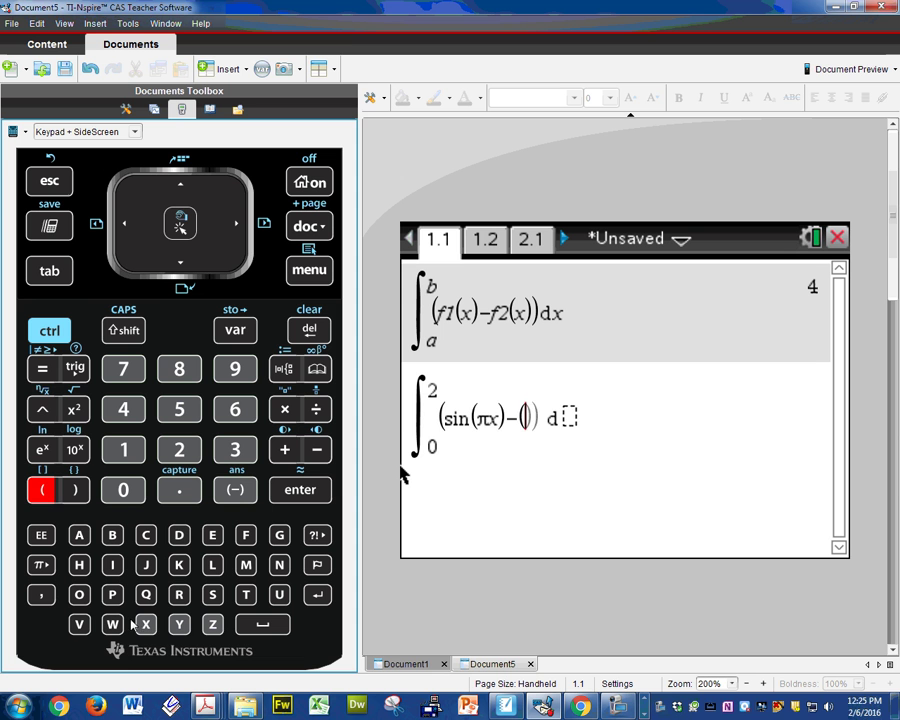
{"action": "type", "text": "x^"}
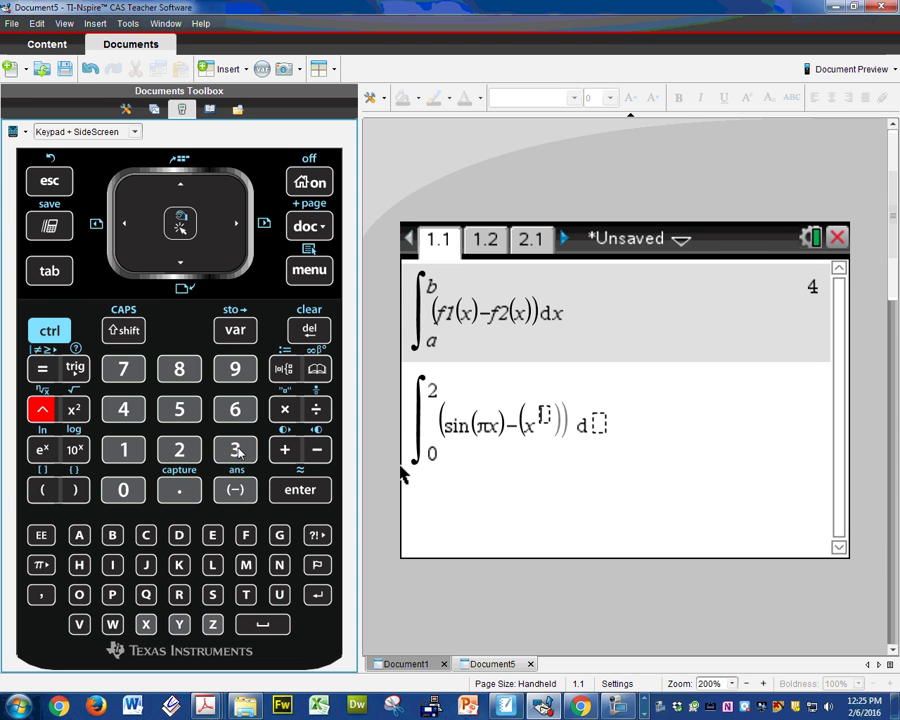
{"action": "type", "text": "3"}
{"action": "left_click", "coordinate": [241, 227]}
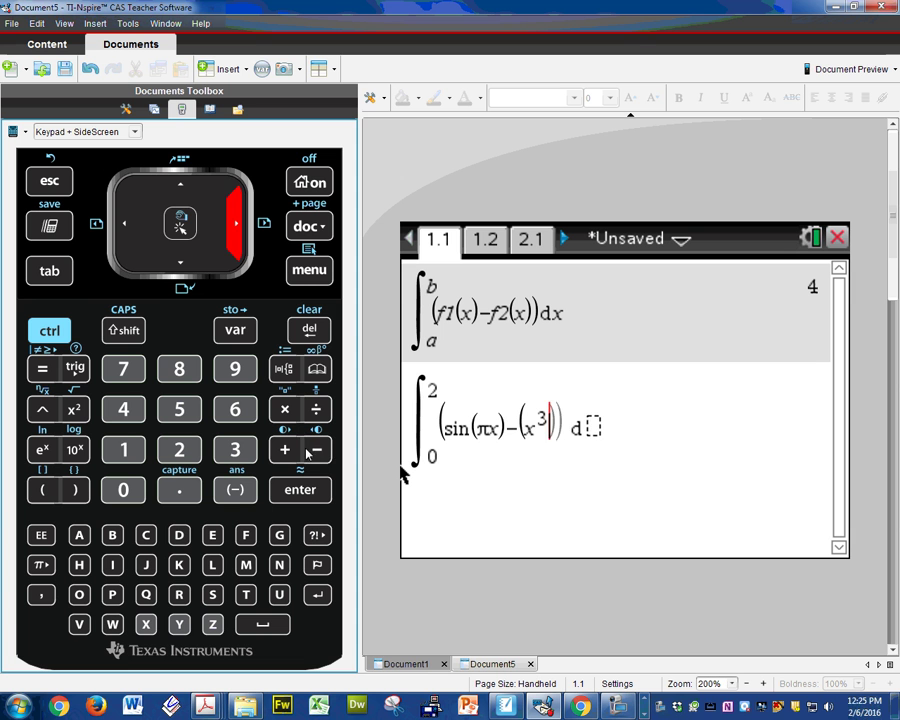
{"action": "type", "text": "-"}
{"action": "left_click", "coordinate": [125, 416]}
{"action": "type", "text": "x"}
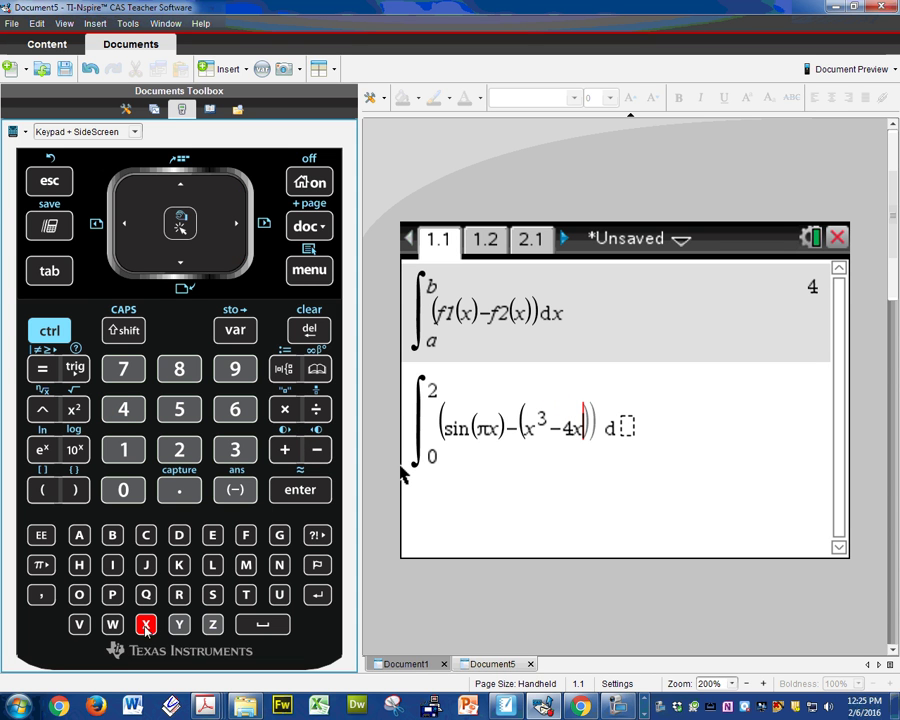
{"action": "left_click", "coordinate": [238, 245]}
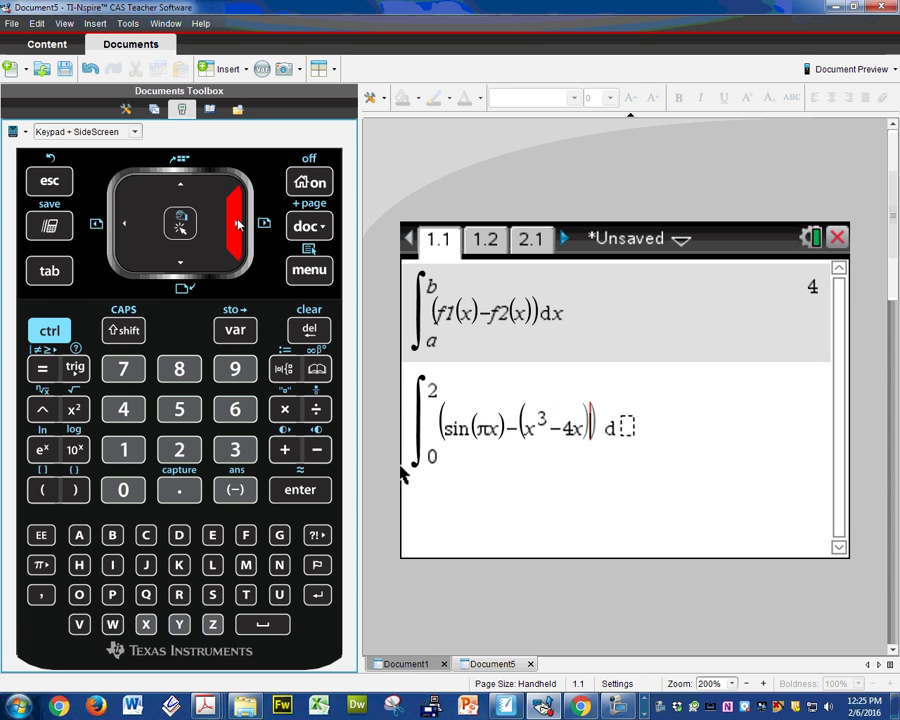
{"action": "left_click", "coordinate": [146, 630]}
{"action": "left_click", "coordinate": [298, 487]}
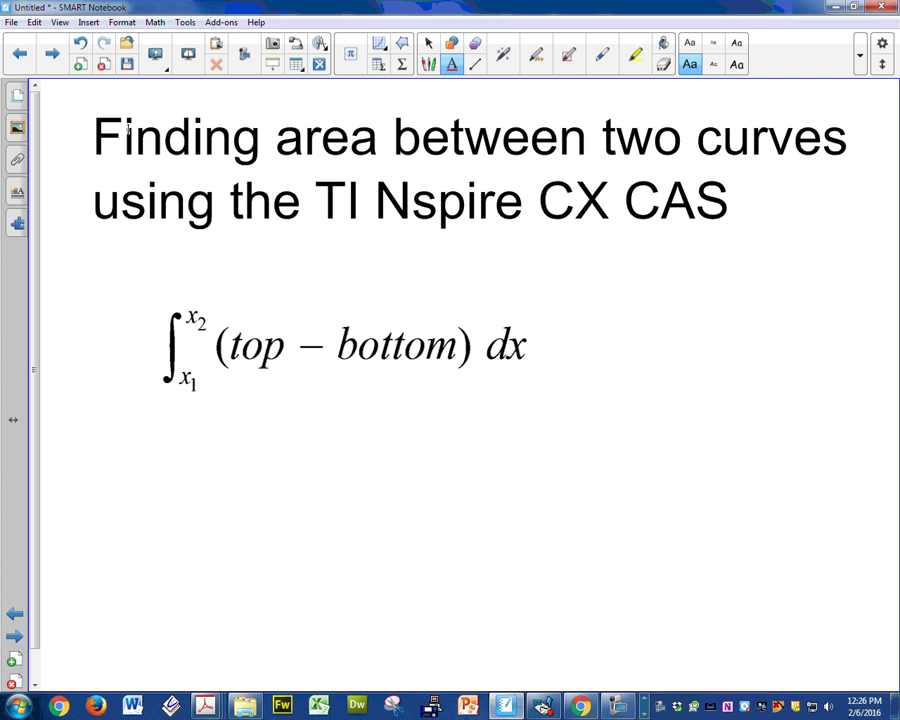
Step: Page forward twice to problem 3 with f(x)=8x³ and g(x)=sin(πx), then return to TI-Nspire
{"action": "left_click", "coordinate": [46, 51]}
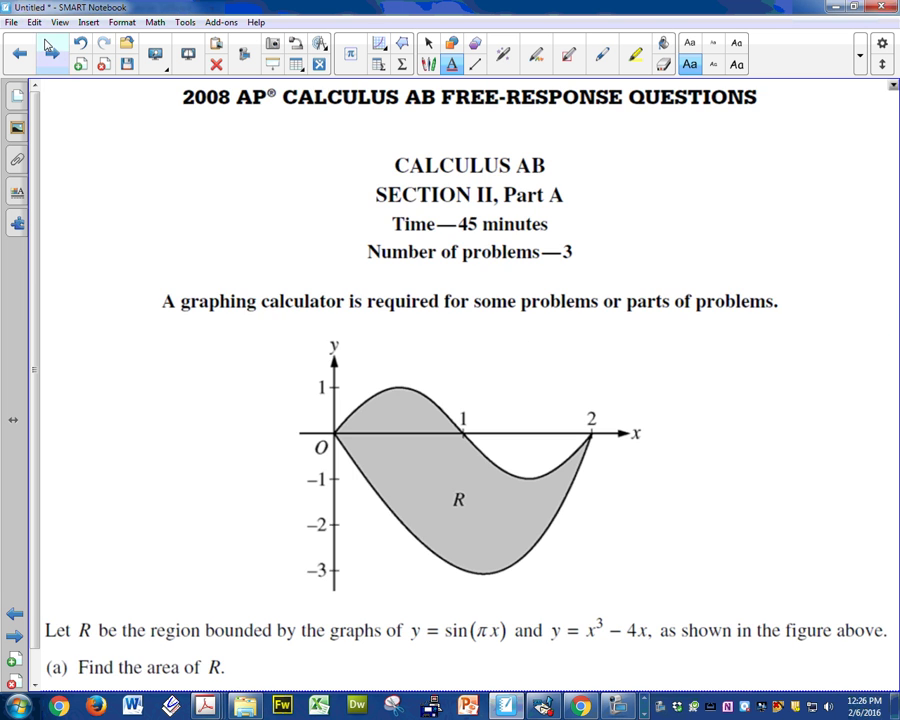
{"action": "left_click", "coordinate": [46, 51]}
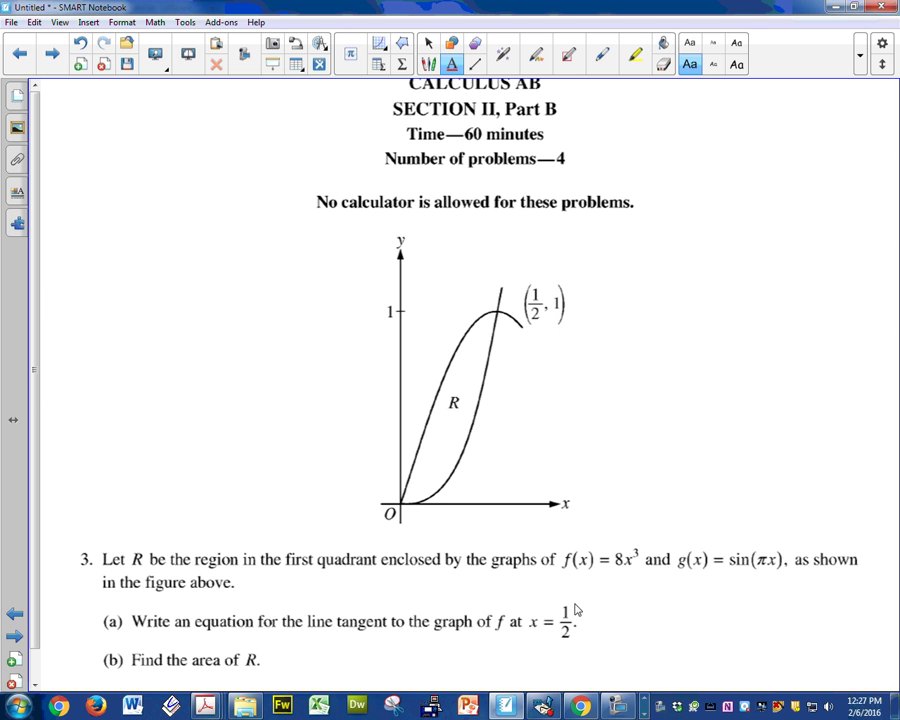
{"action": "key", "text": "alt+Tab"}
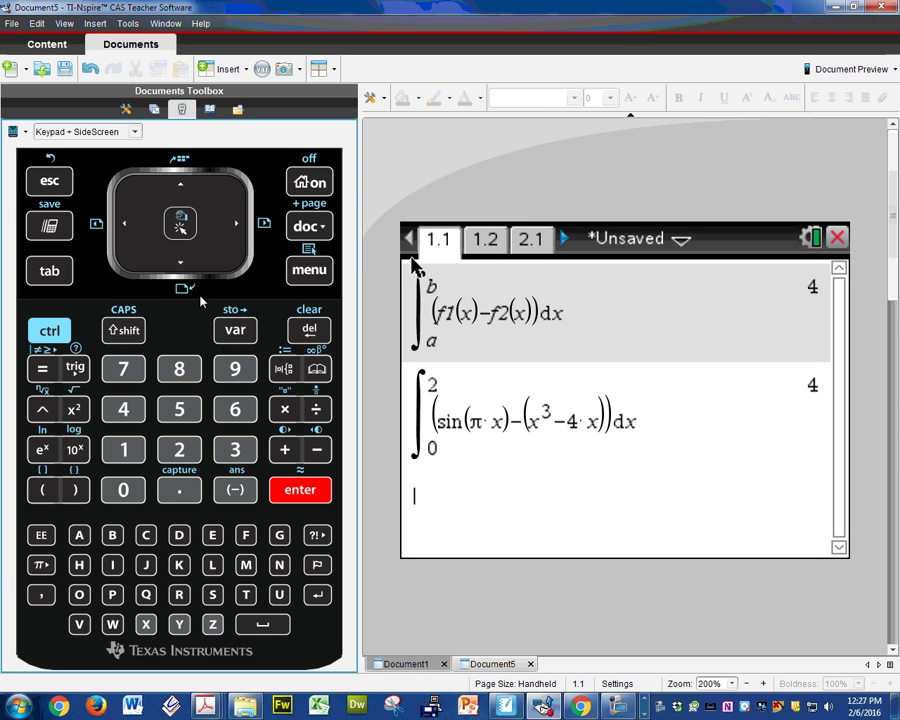
Step: Pick the Problem 2 page in the page sorter and open the Scratchpad calculator
{"action": "key", "text": "ctrl"}
{"action": "key", "text": "Up"}
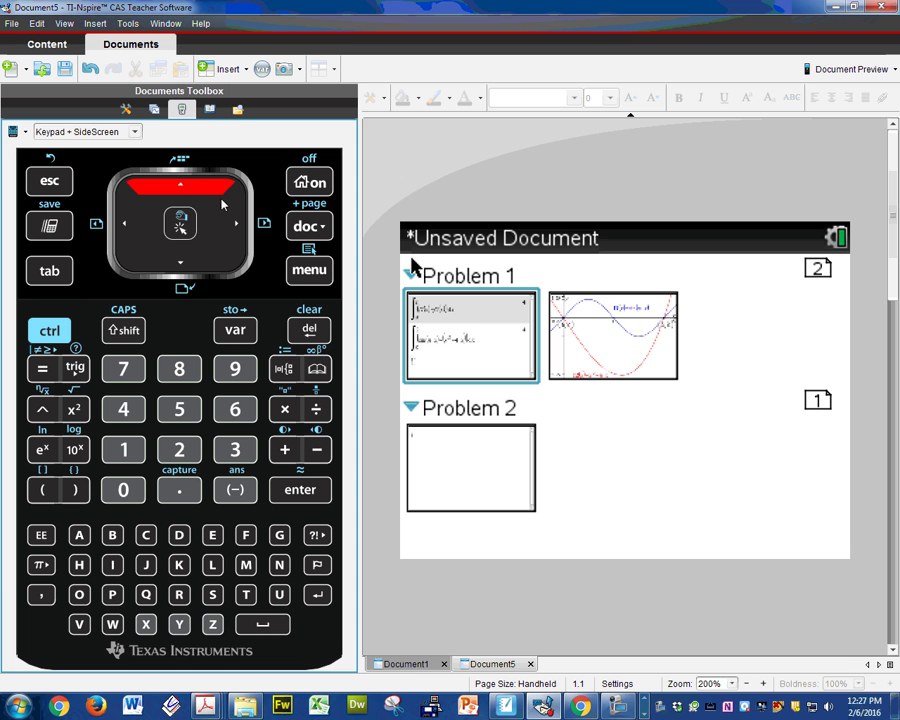
{"action": "left_click", "coordinate": [470, 478]}
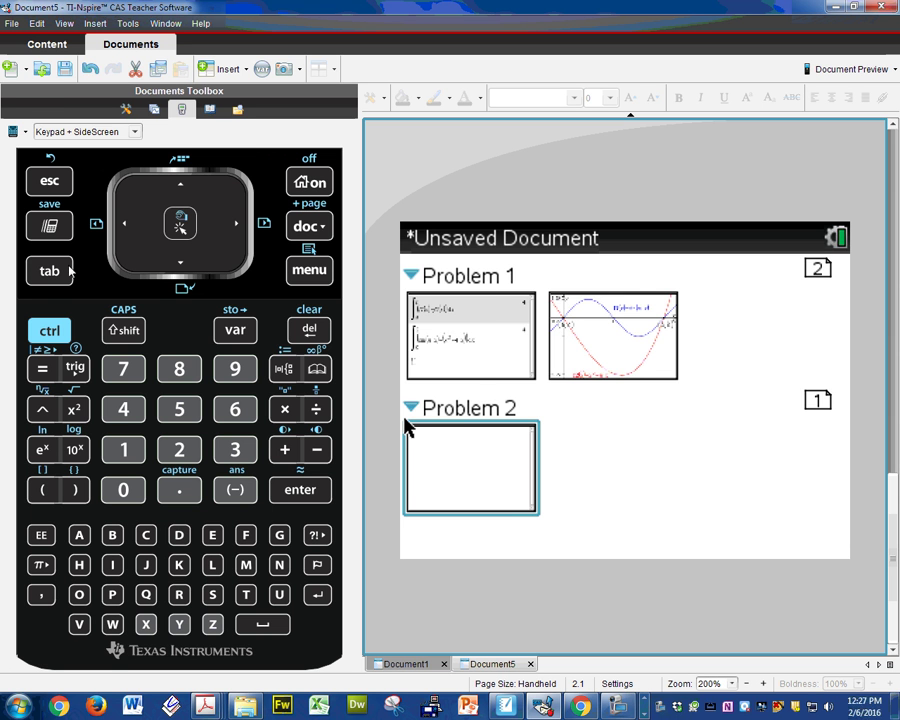
{"action": "left_click", "coordinate": [50, 226]}
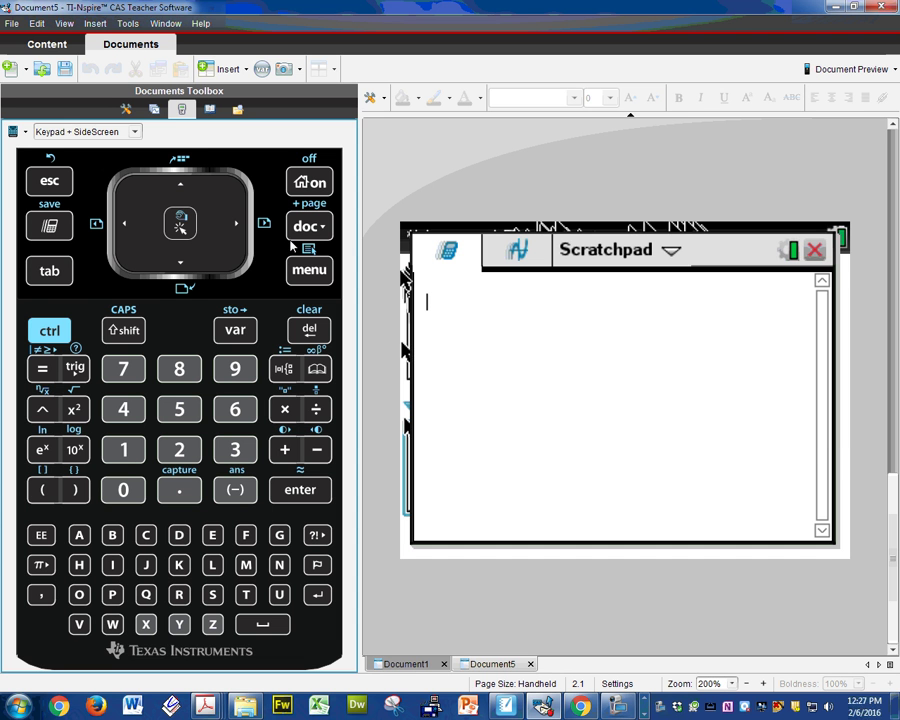
Step: Return to the document at page 2.1 and insert a new graphs page
{"action": "left_click", "coordinate": [307, 184]}
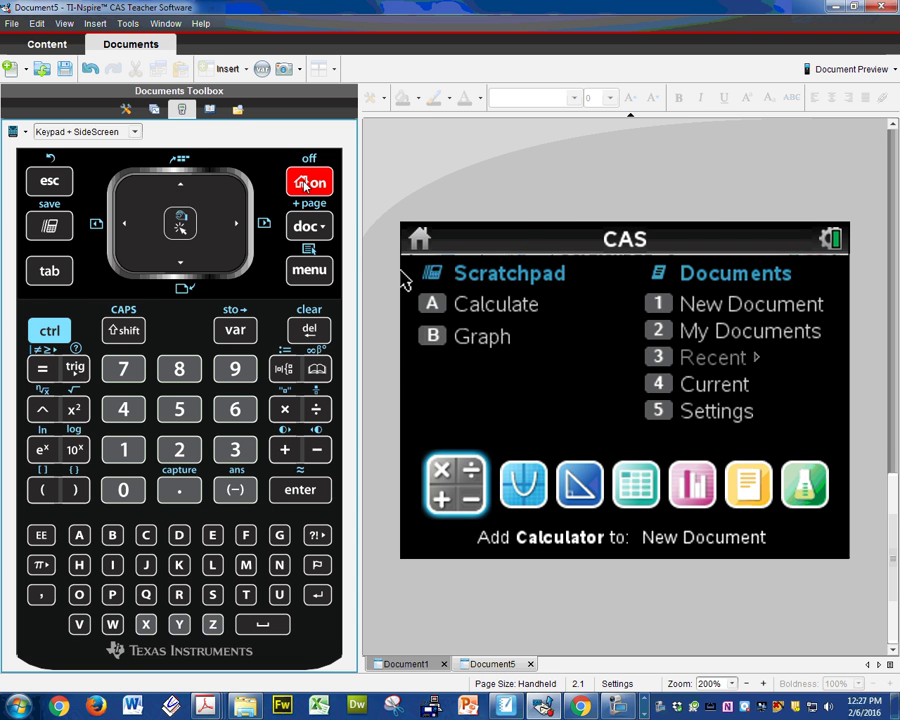
{"action": "left_click", "coordinate": [697, 390]}
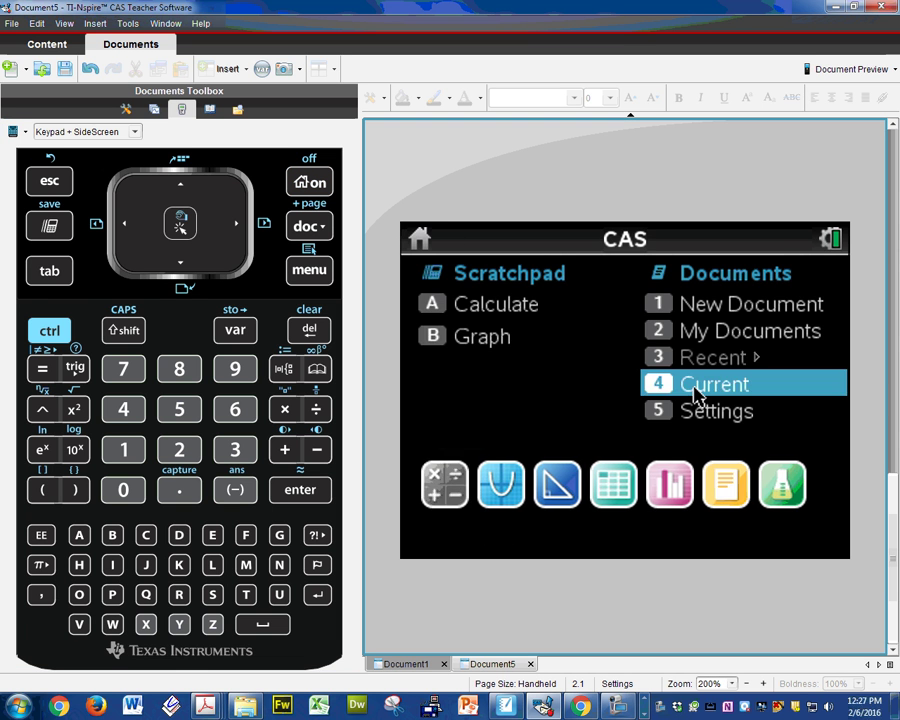
{"action": "left_click", "coordinate": [697, 390]}
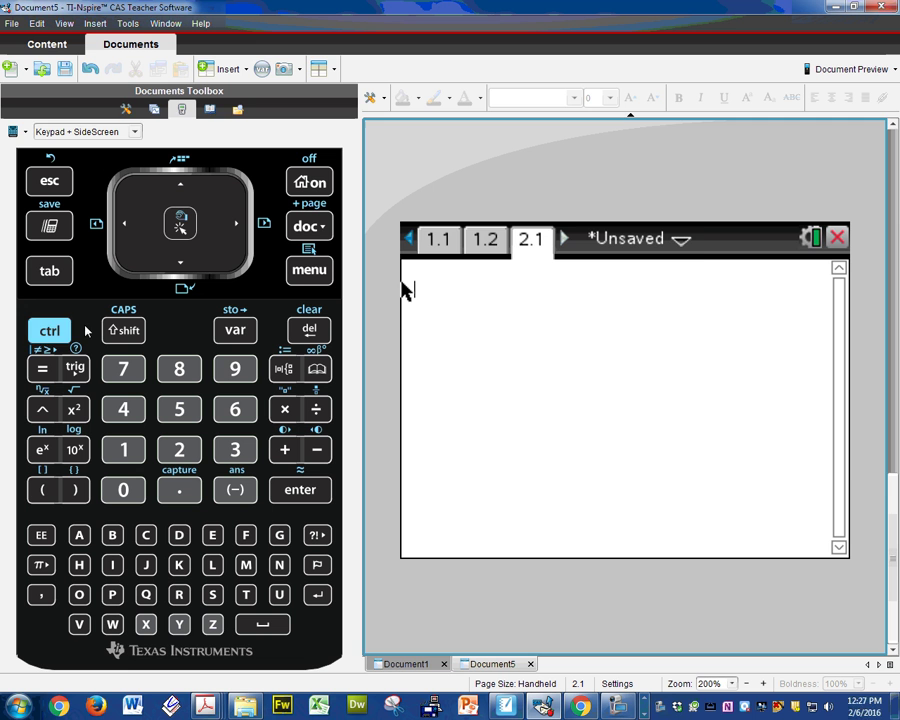
{"action": "left_click", "coordinate": [43, 340]}
{"action": "left_click", "coordinate": [306, 226]}
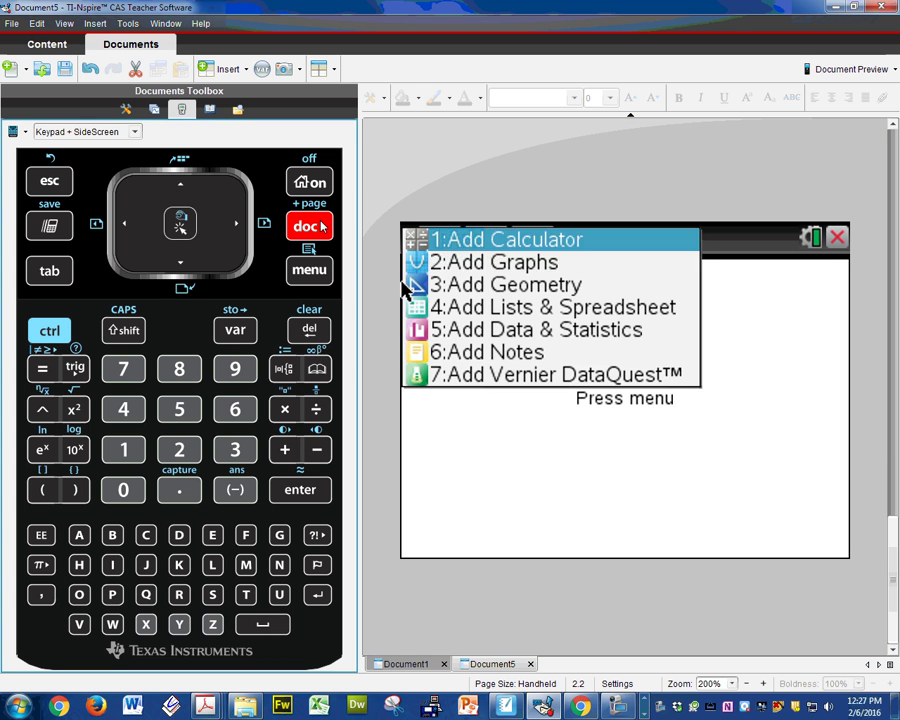
{"action": "left_click", "coordinate": [534, 262]}
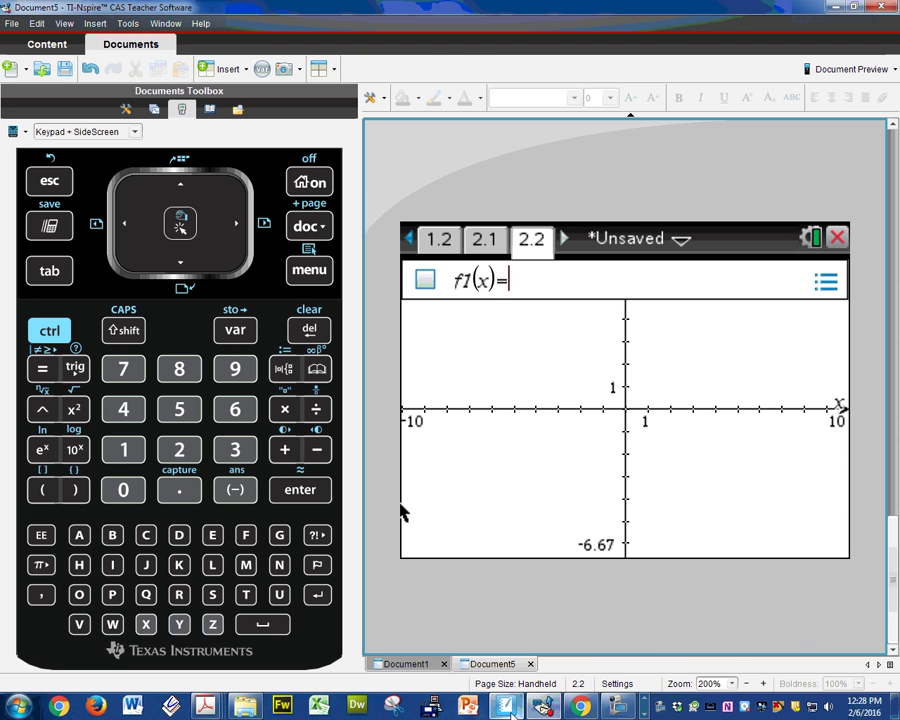
Step: After checking the problem in SMART Notebook, graph f1(x)=8x³
{"action": "key", "text": "alt+Tab"}
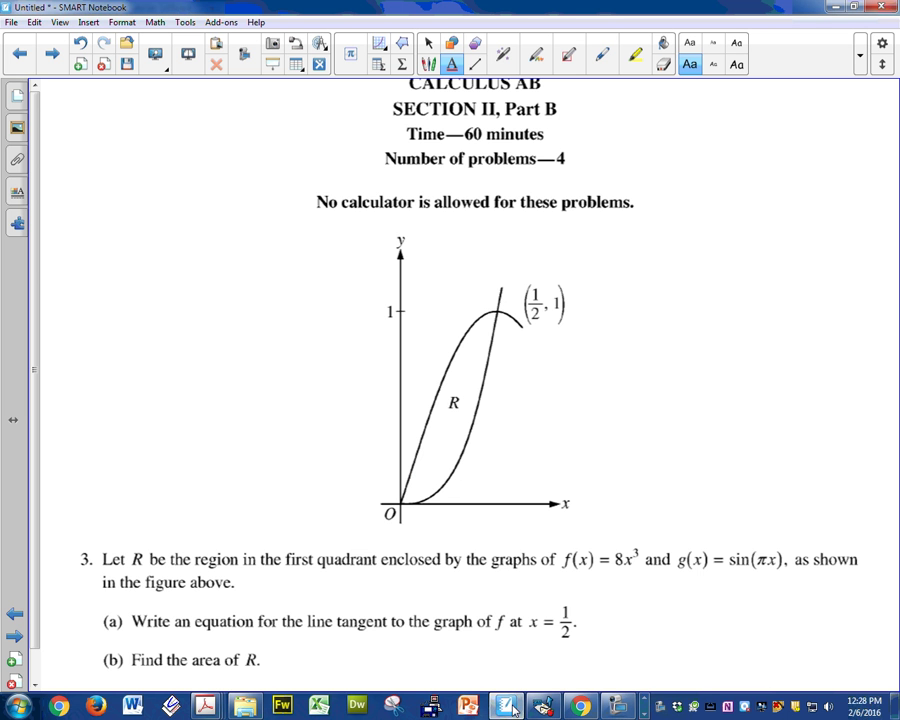
{"action": "key", "text": "alt+Tab"}
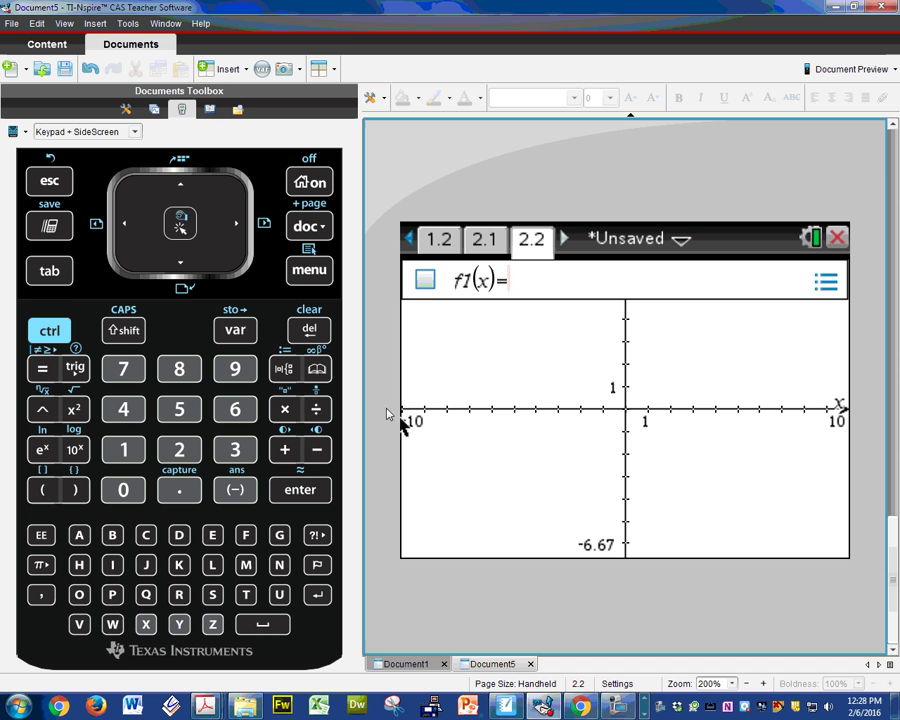
{"action": "left_click", "coordinate": [175, 371]}
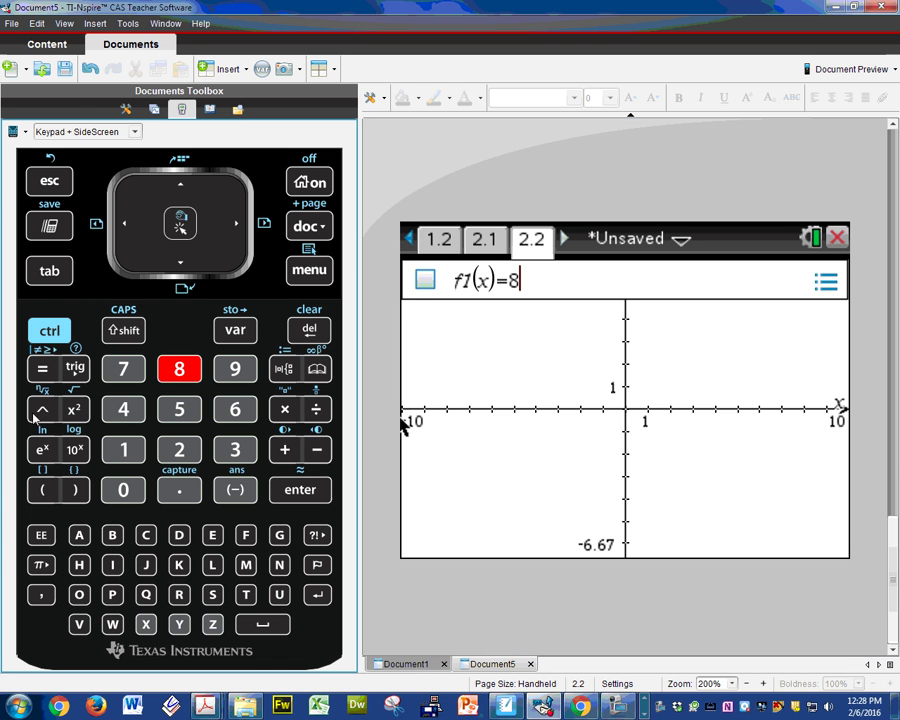
{"action": "left_click", "coordinate": [146, 625]}
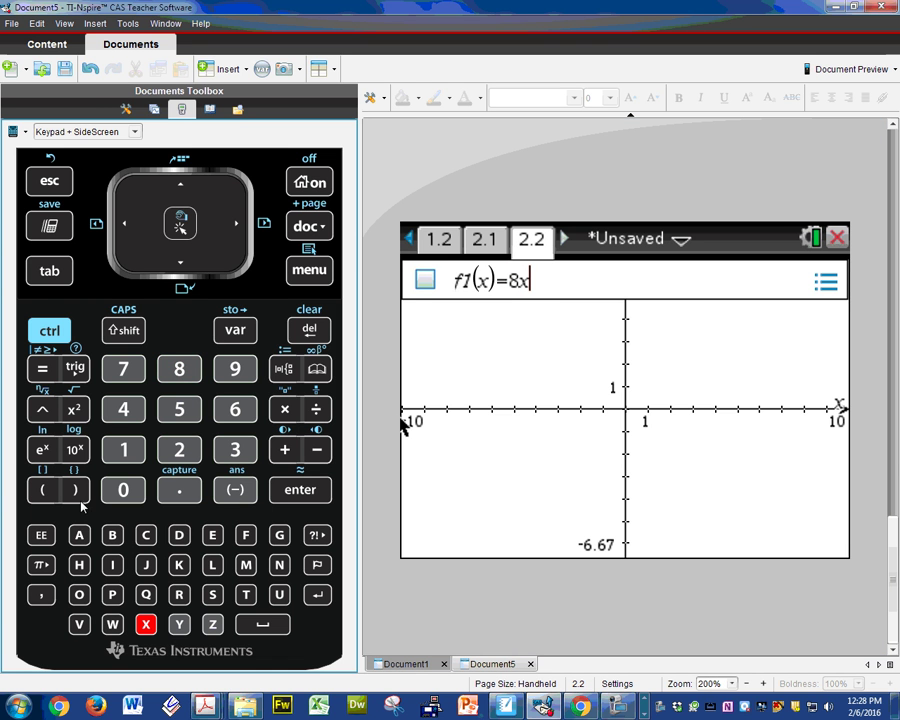
{"action": "left_click", "coordinate": [44, 410]}
{"action": "left_click", "coordinate": [233, 452]}
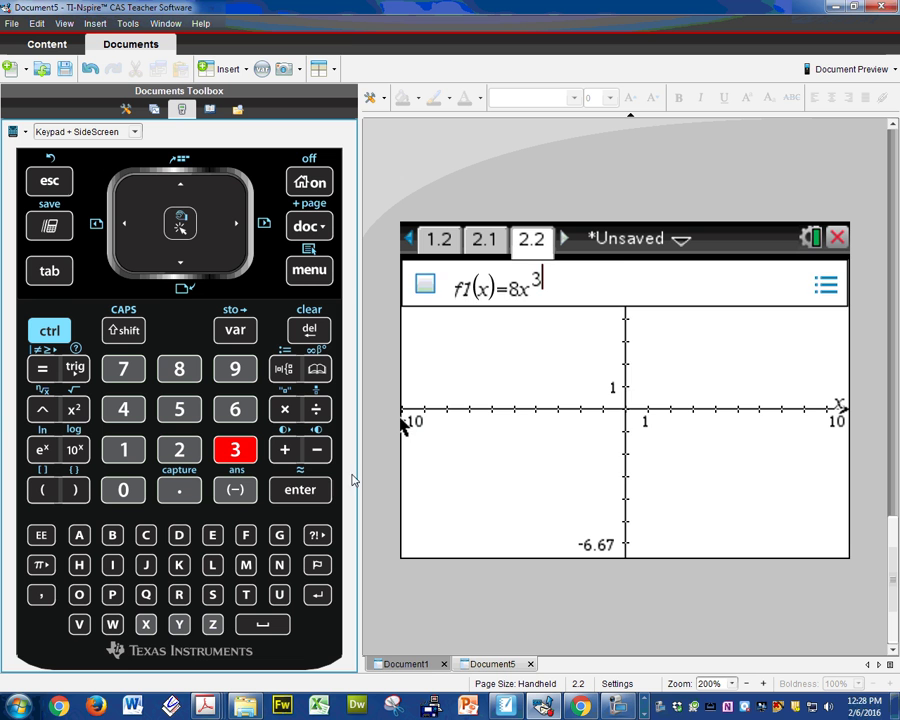
{"action": "left_click", "coordinate": [315, 494]}
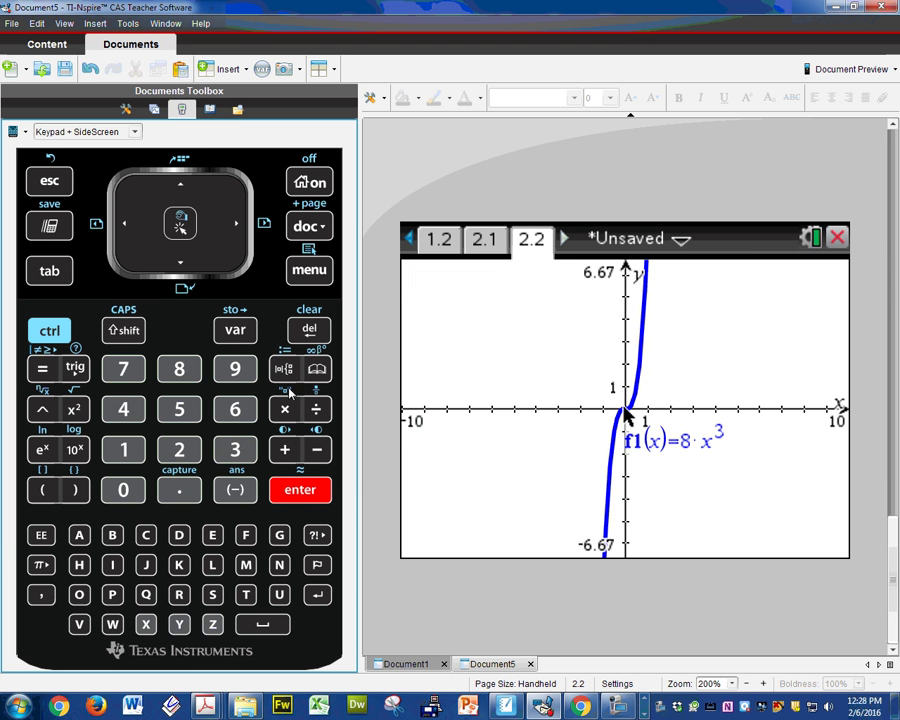
Step: Graph f2(x)=sin(πx) as the second function
{"action": "left_click", "coordinate": [46, 276]}
{"action": "left_click", "coordinate": [75, 369]}
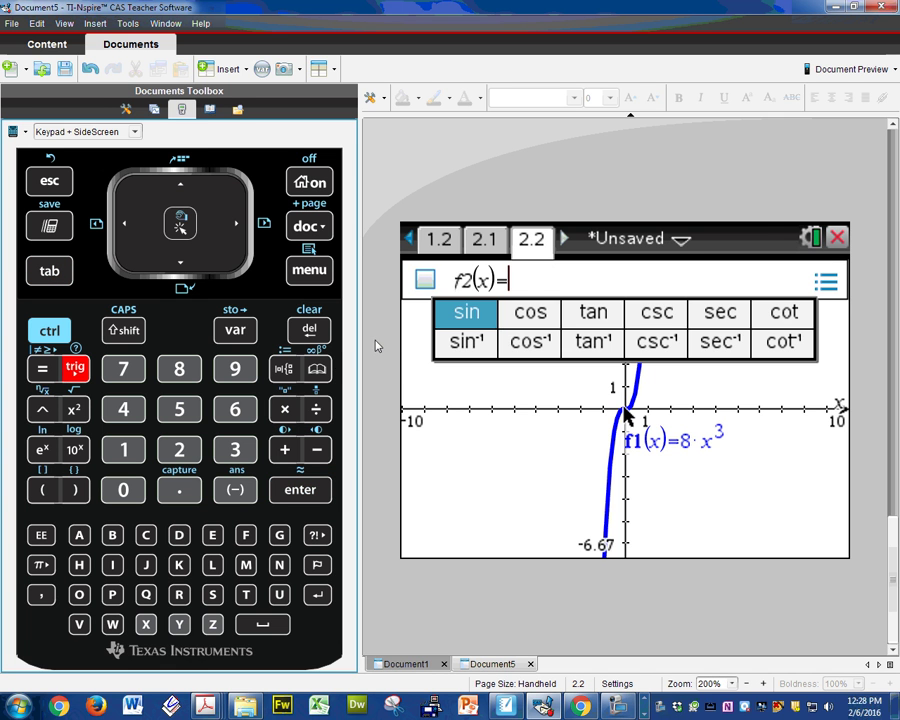
{"action": "left_click", "coordinate": [466, 312]}
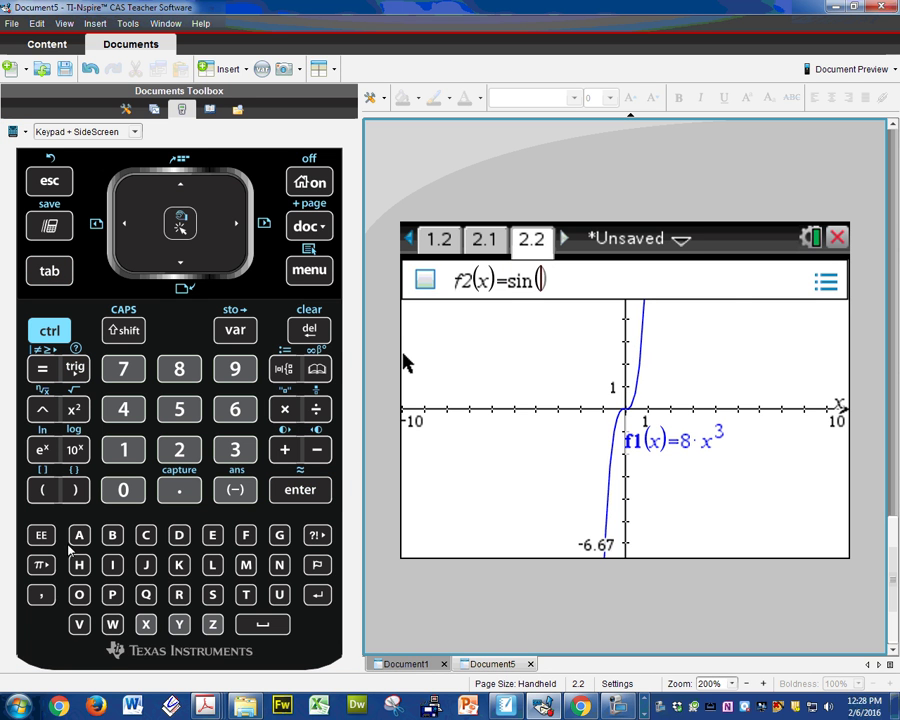
{"action": "left_click", "coordinate": [41, 565]}
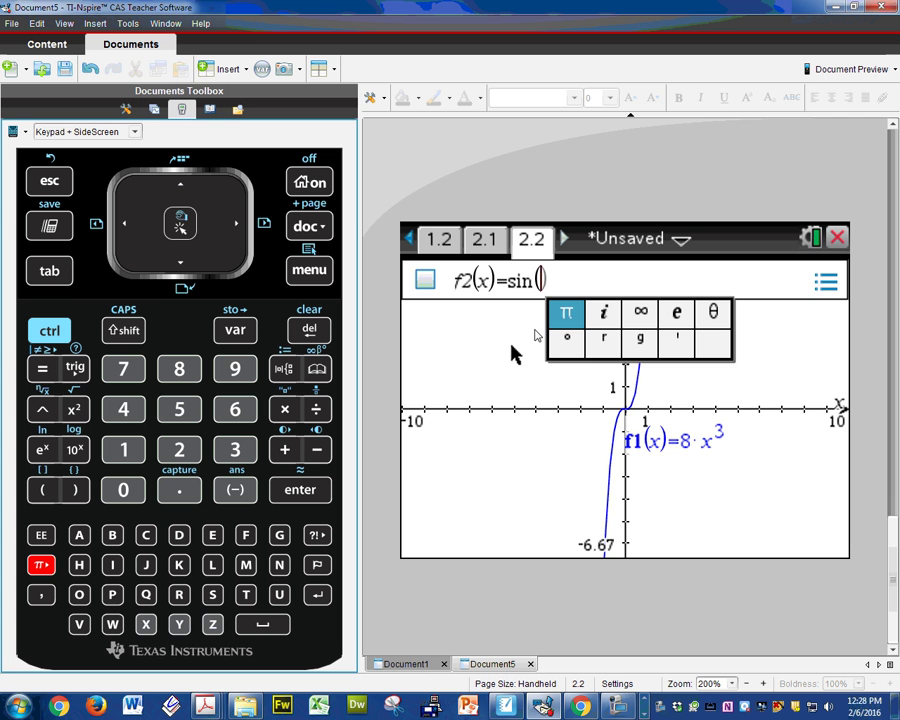
{"action": "key", "text": "Return"}
{"action": "type", "text": "x"}
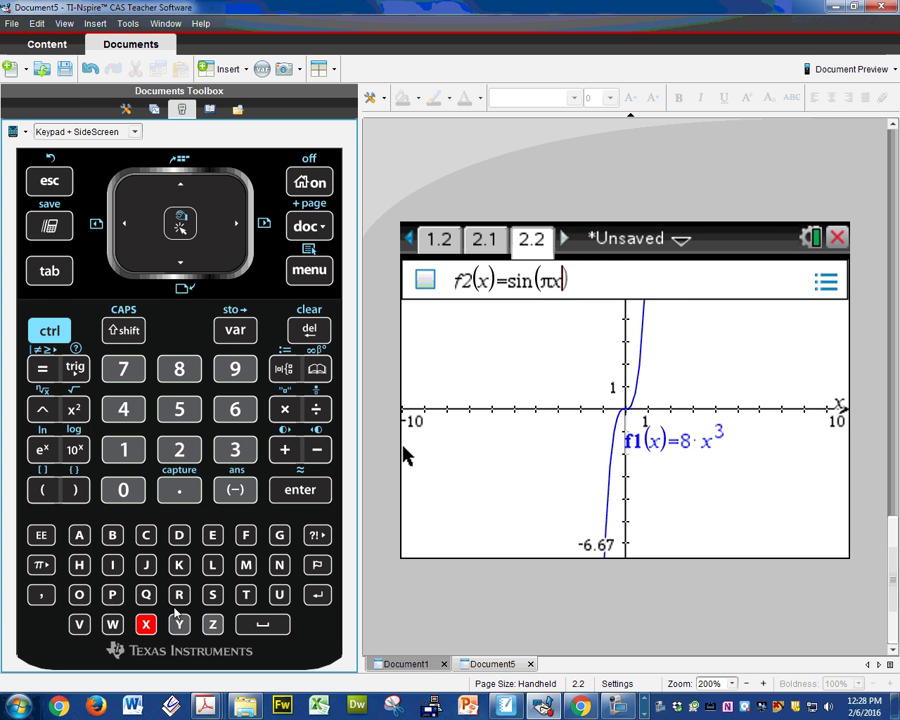
{"action": "left_click", "coordinate": [322, 491]}
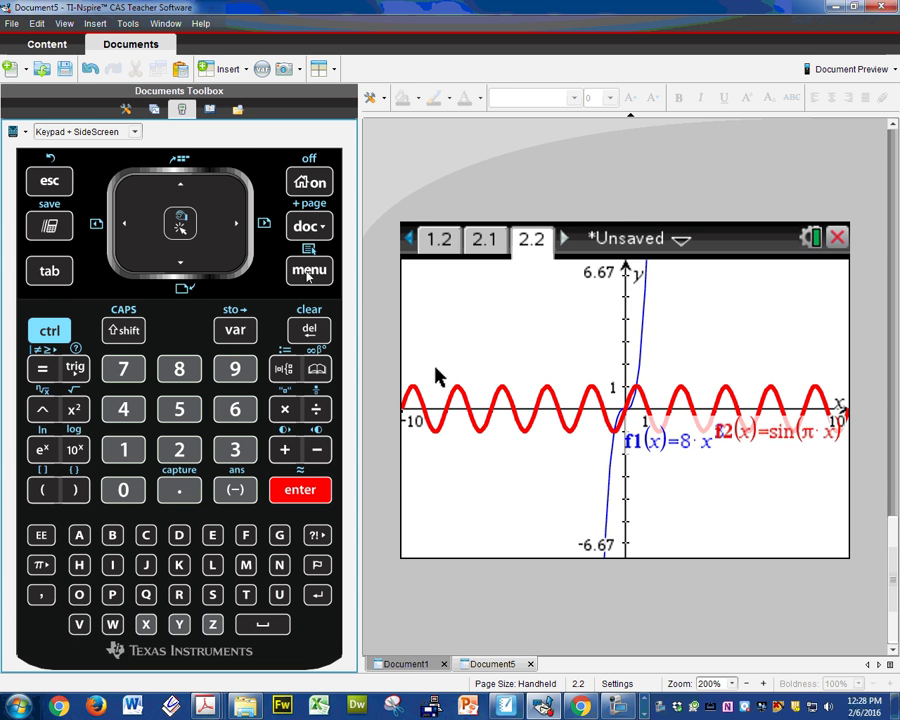
{"action": "left_click", "coordinate": [308, 270]}
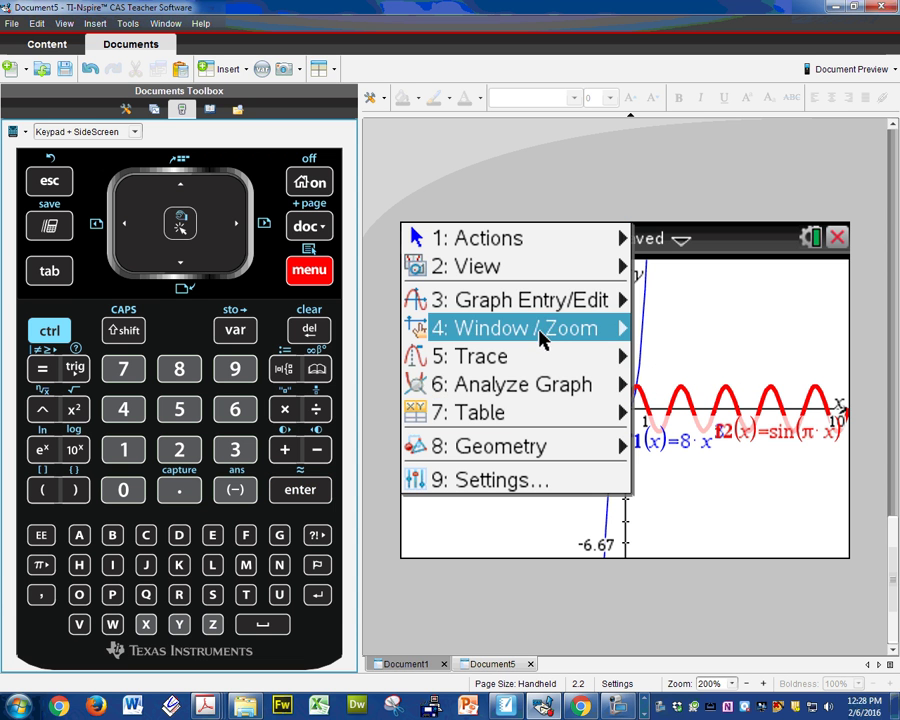
{"action": "mouse_move", "coordinate": [601, 317]}
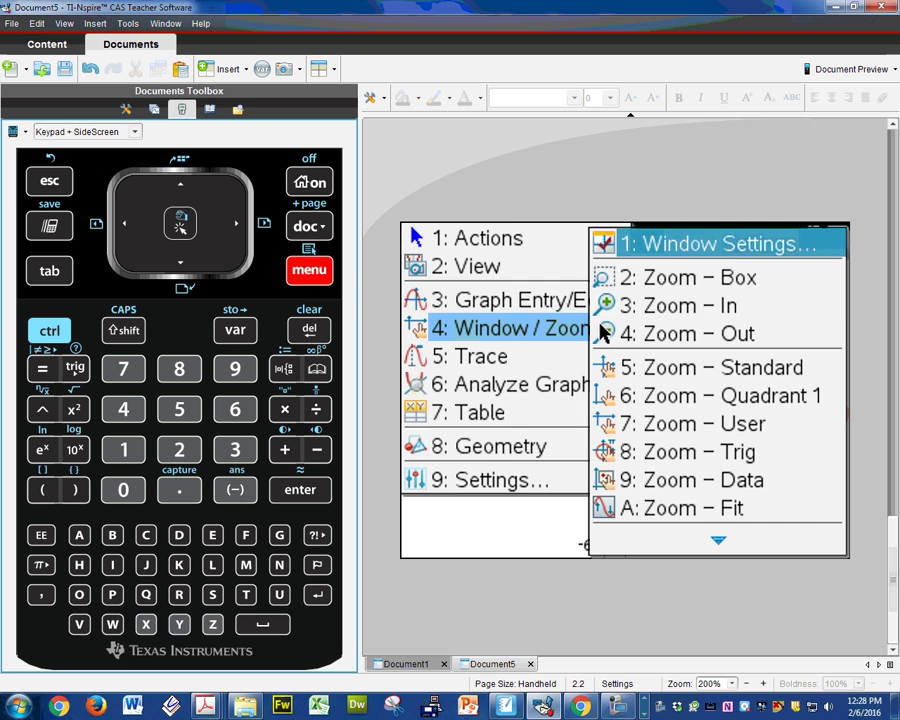
{"action": "left_click", "coordinate": [699, 280]}
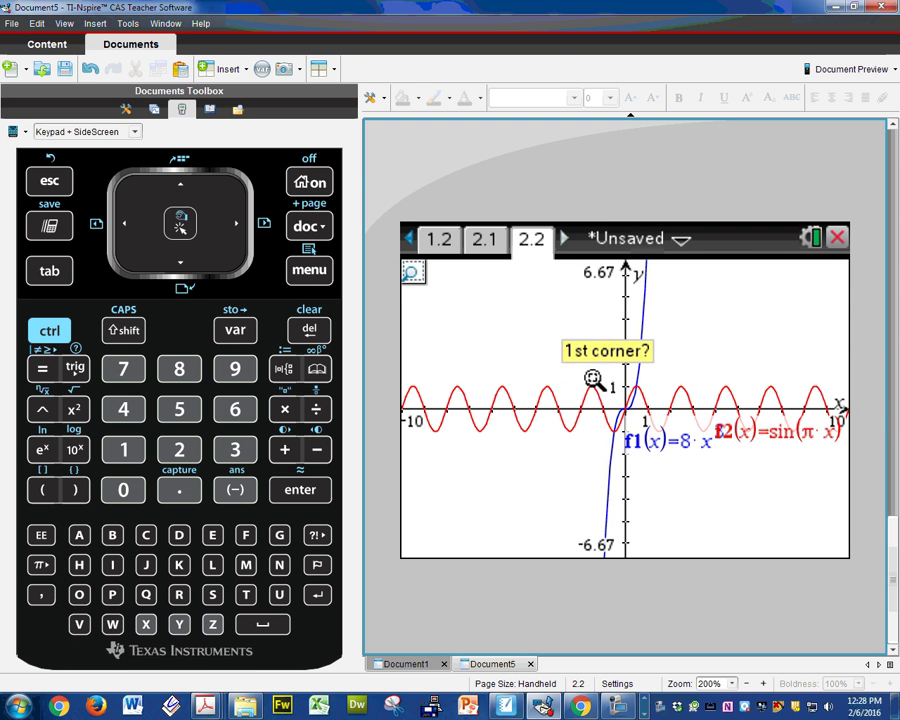
{"action": "left_click", "coordinate": [647, 368]}
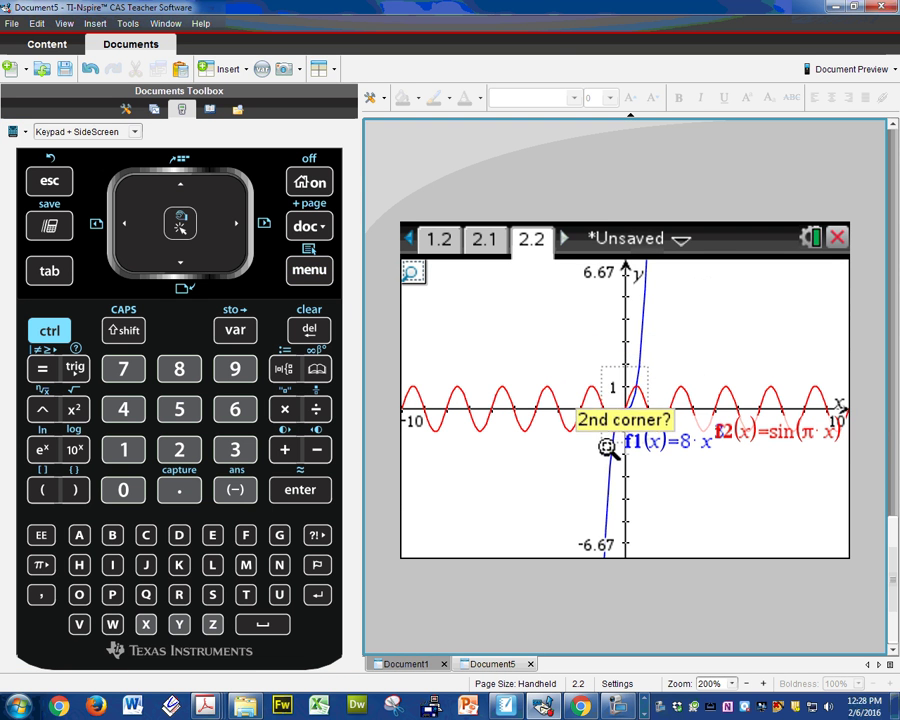
{"action": "left_click", "coordinate": [612, 443]}
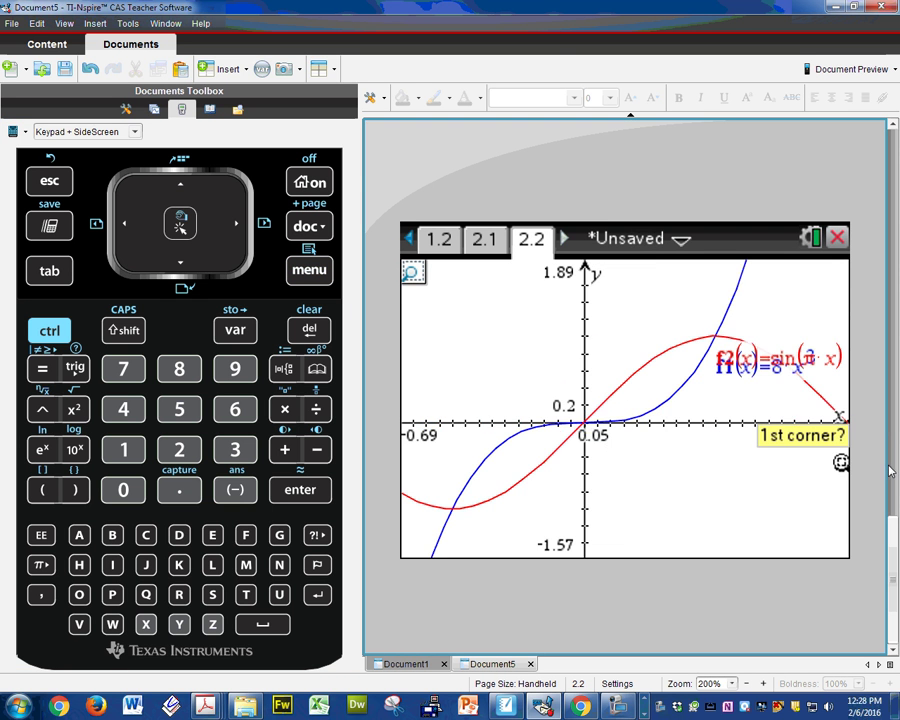
{"action": "left_click", "coordinate": [51, 183]}
{"action": "left_click", "coordinate": [50, 336]}
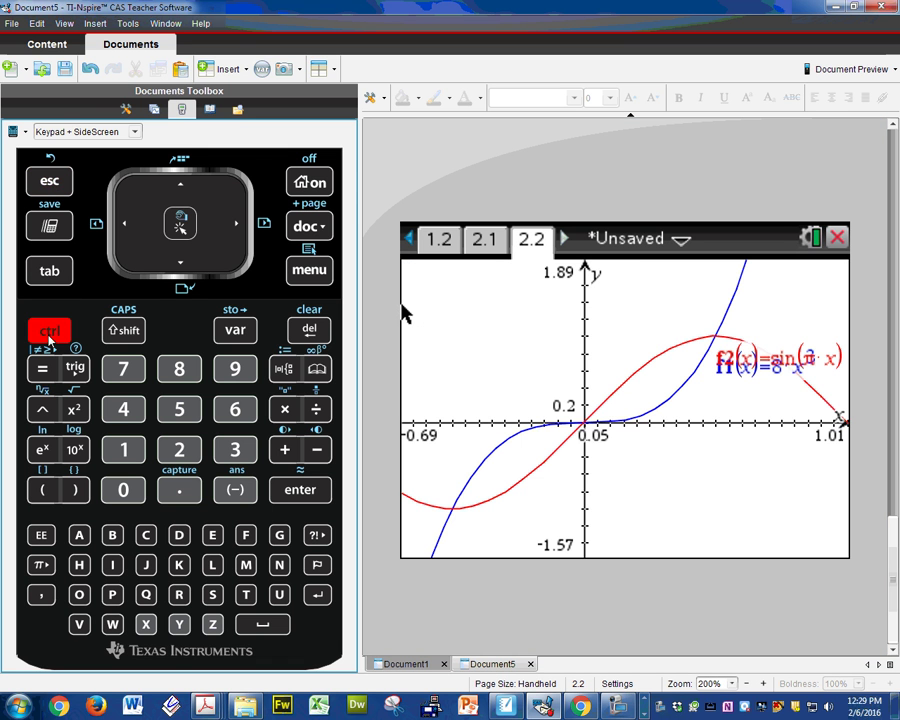
{"action": "left_click", "coordinate": [44, 186]}
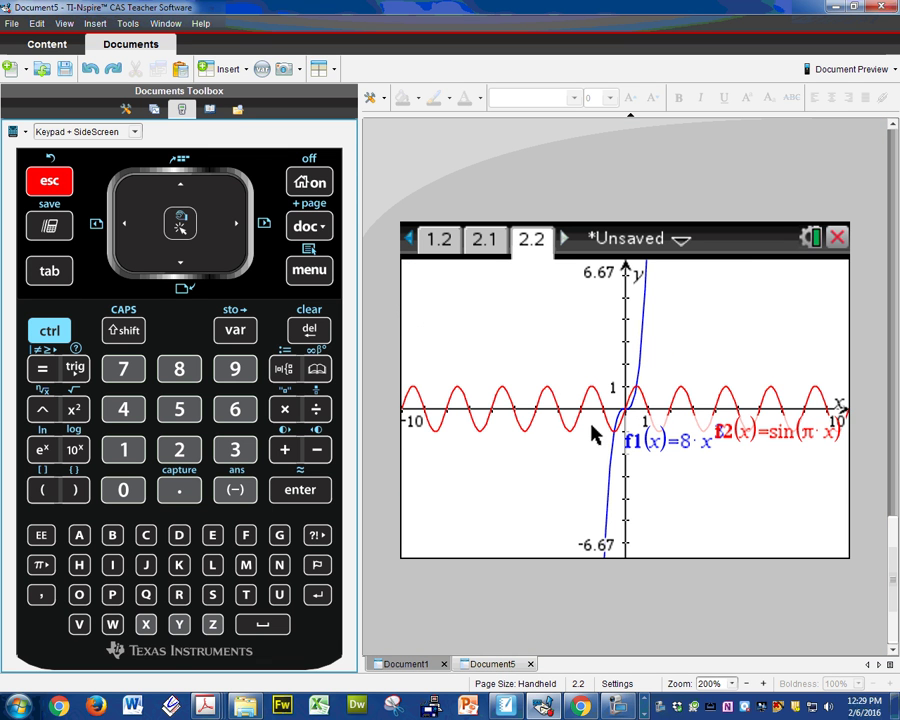
{"action": "key", "text": "ctrl+m"}
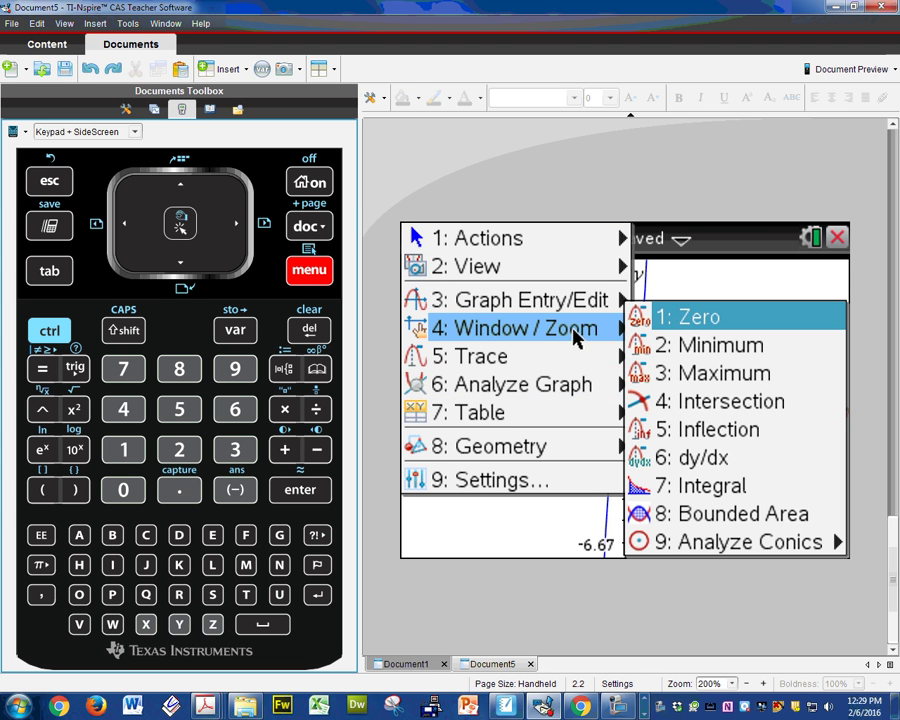
{"action": "mouse_move", "coordinate": [578, 338]}
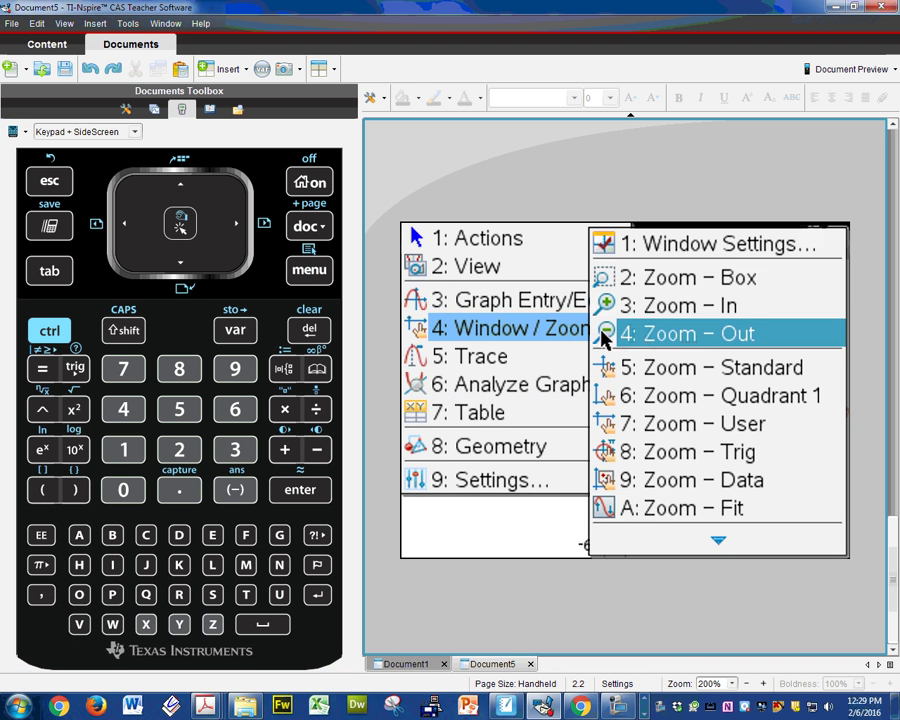
{"action": "left_click", "coordinate": [676, 282]}
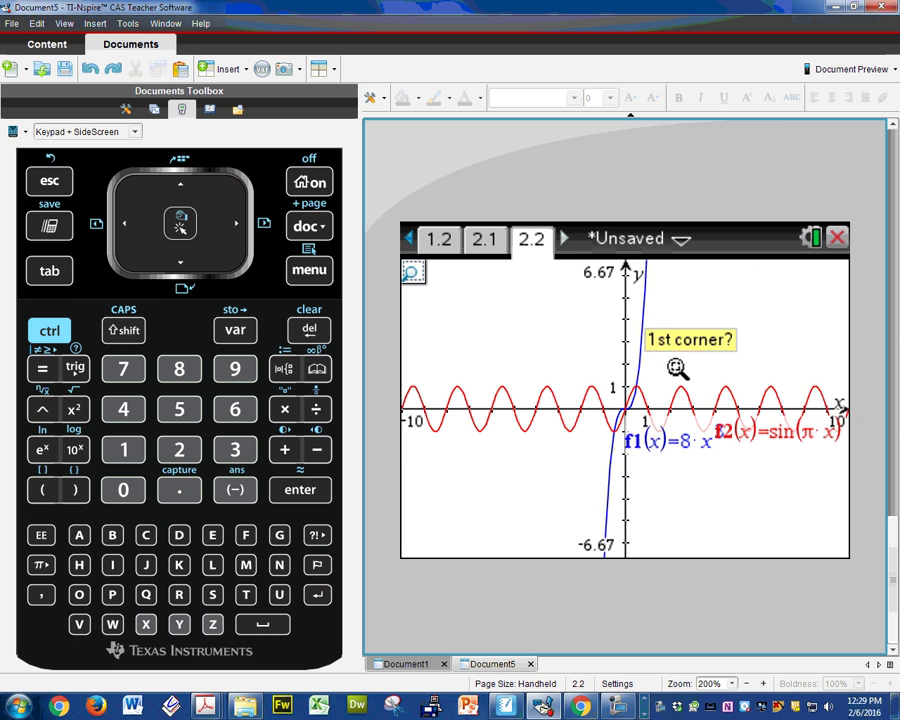
{"action": "left_click", "coordinate": [753, 343]}
{"action": "left_click", "coordinate": [567, 456]}
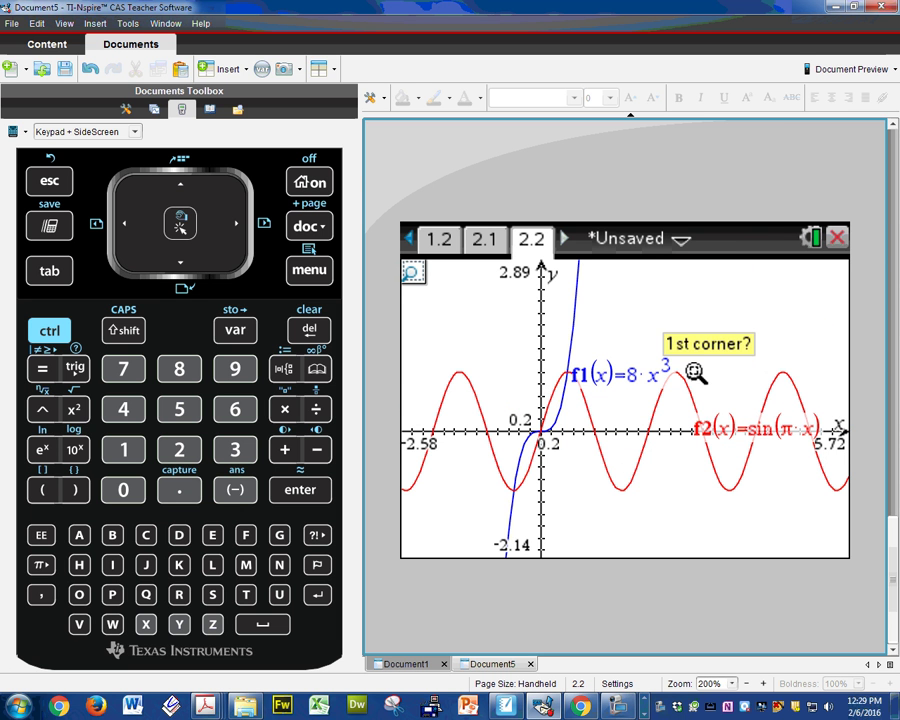
{"action": "left_click", "coordinate": [306, 275]}
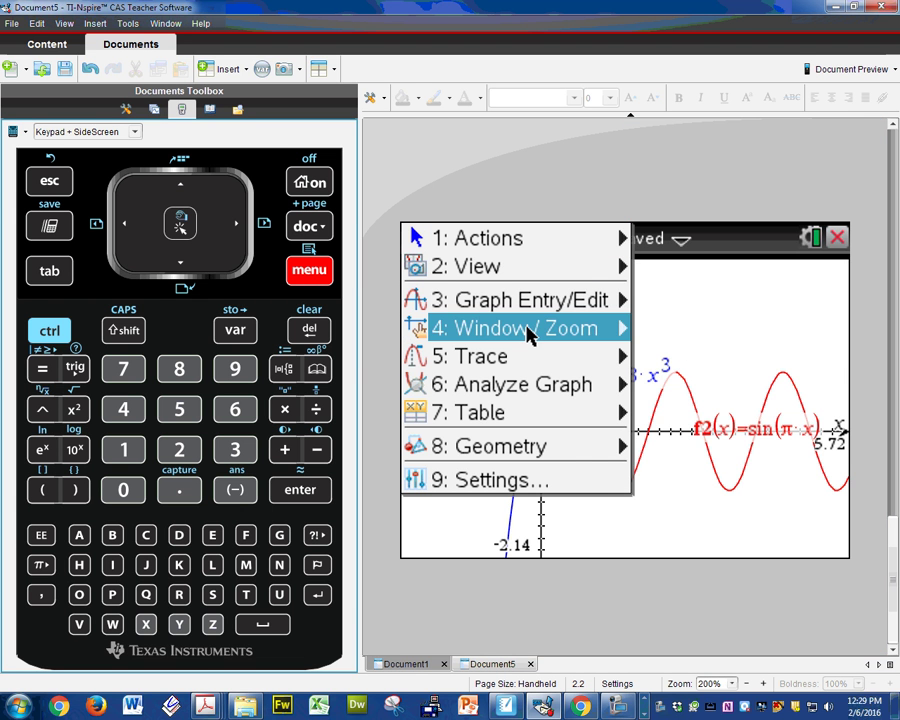
{"action": "mouse_move", "coordinate": [532, 335]}
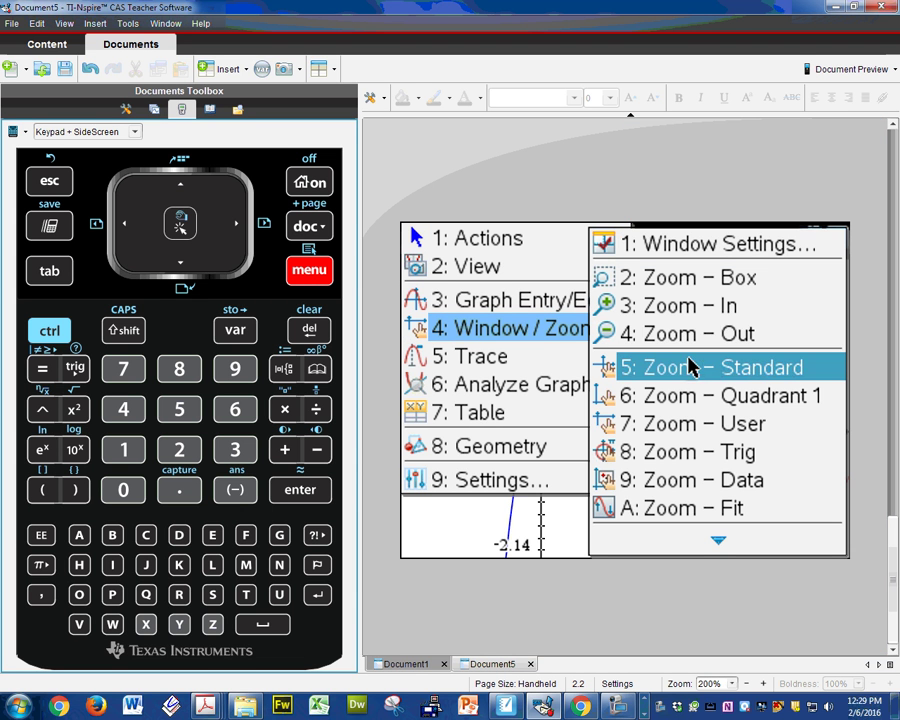
{"action": "left_click", "coordinate": [640, 369]}
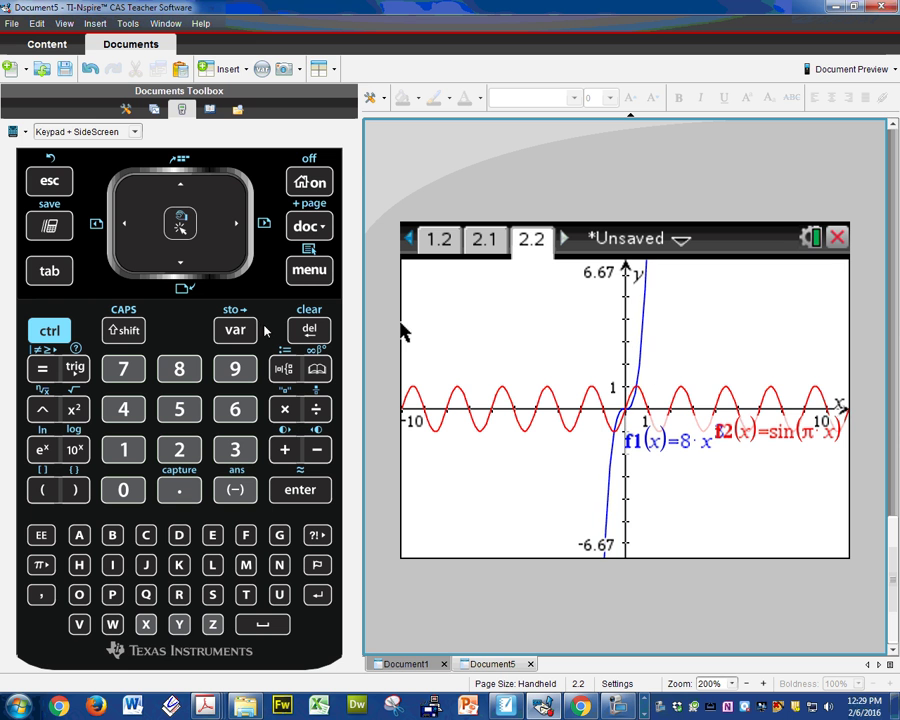
{"action": "left_click", "coordinate": [507, 705]}
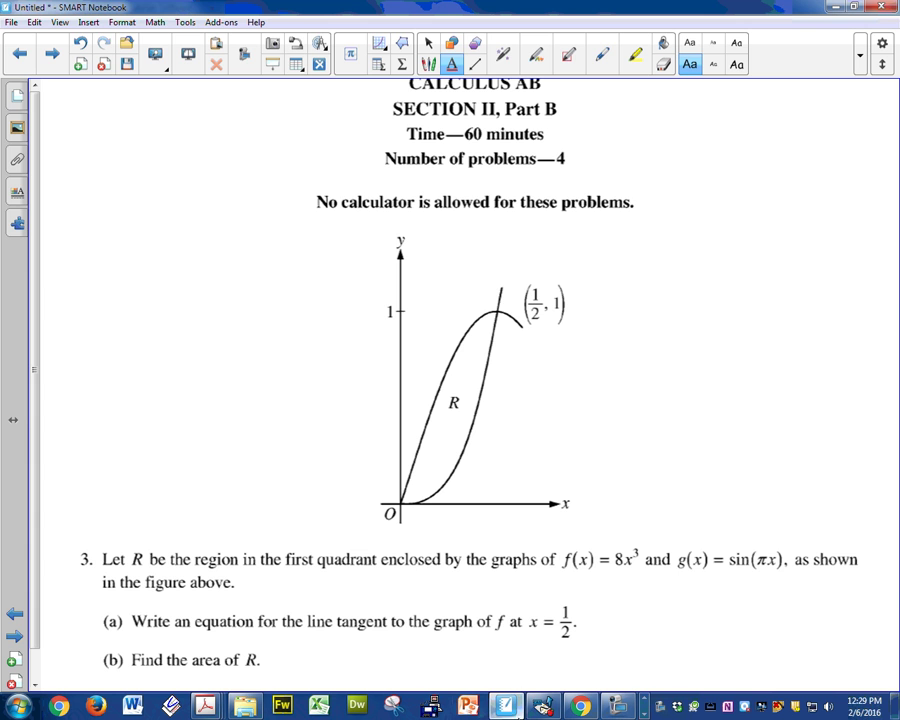
{"action": "left_click", "coordinate": [543, 705]}
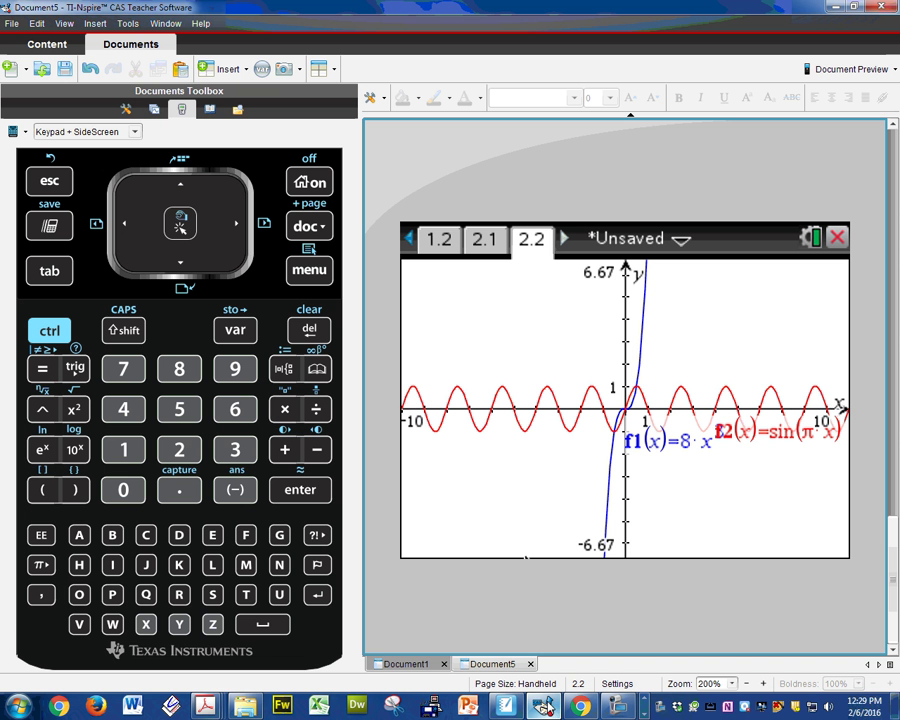
Step: In Window Settings, set XMin −0.25, XMax 0.75 and XScale 0.25
{"action": "left_click", "coordinate": [316, 271]}
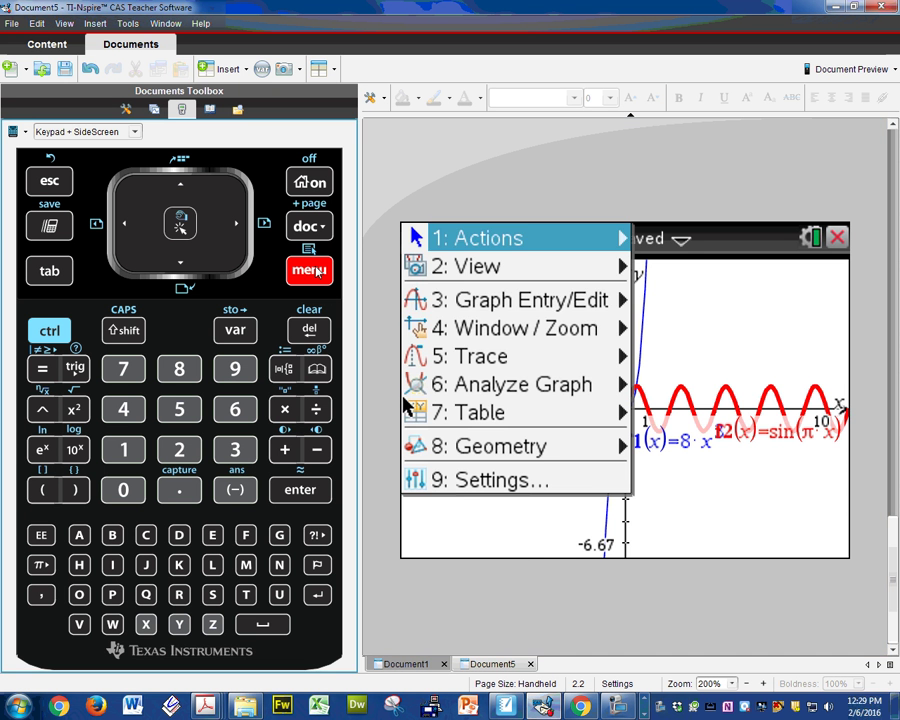
{"action": "left_click", "coordinate": [553, 333]}
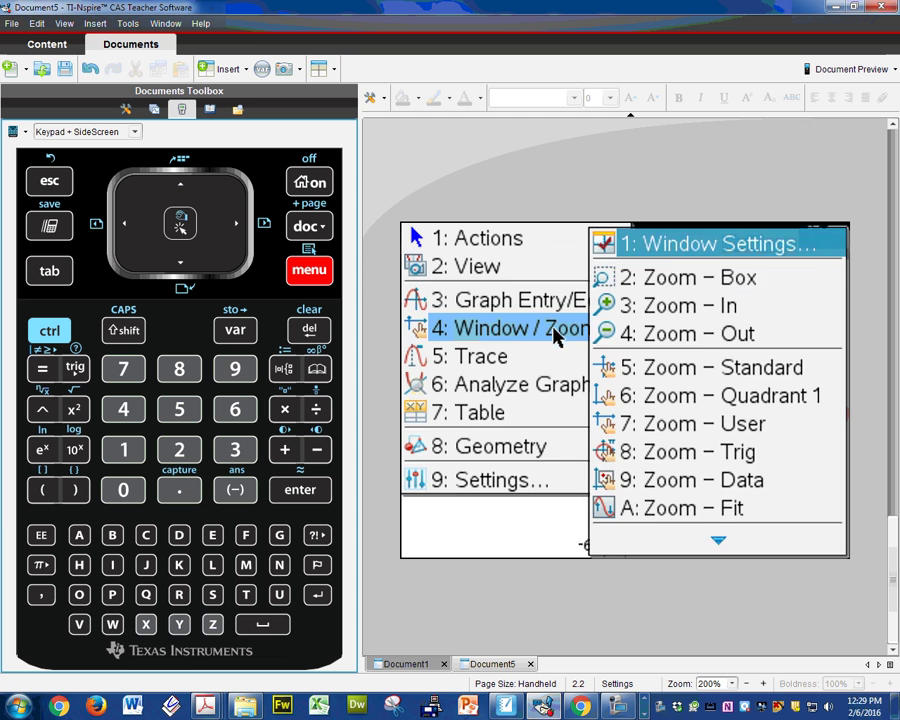
{"action": "left_click", "coordinate": [703, 243]}
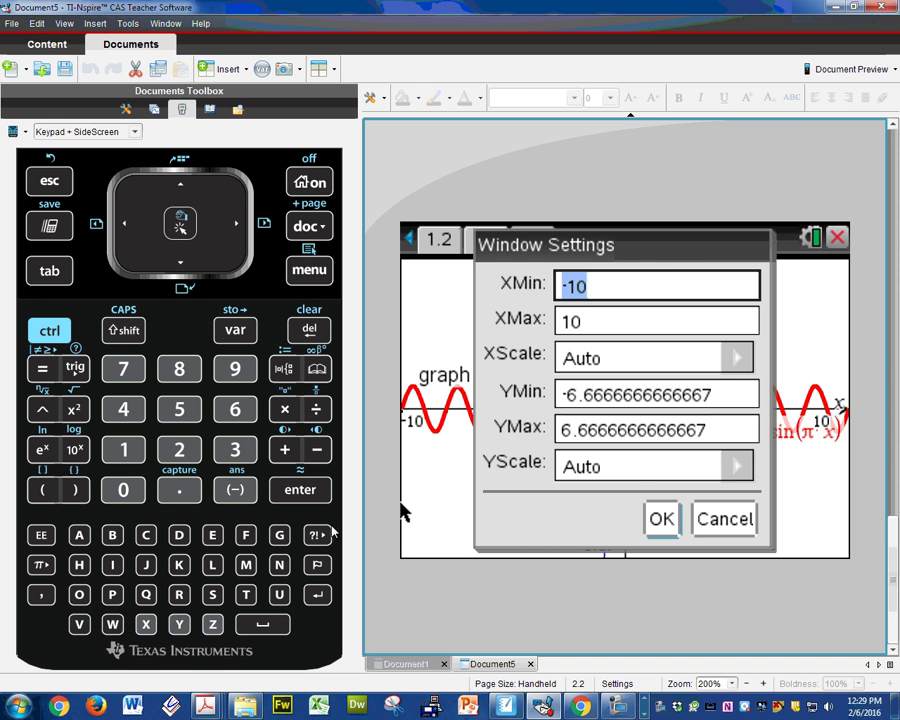
{"action": "left_click", "coordinate": [235, 489]}
{"action": "left_click", "coordinate": [180, 489]}
{"action": "type", "text": "25"}
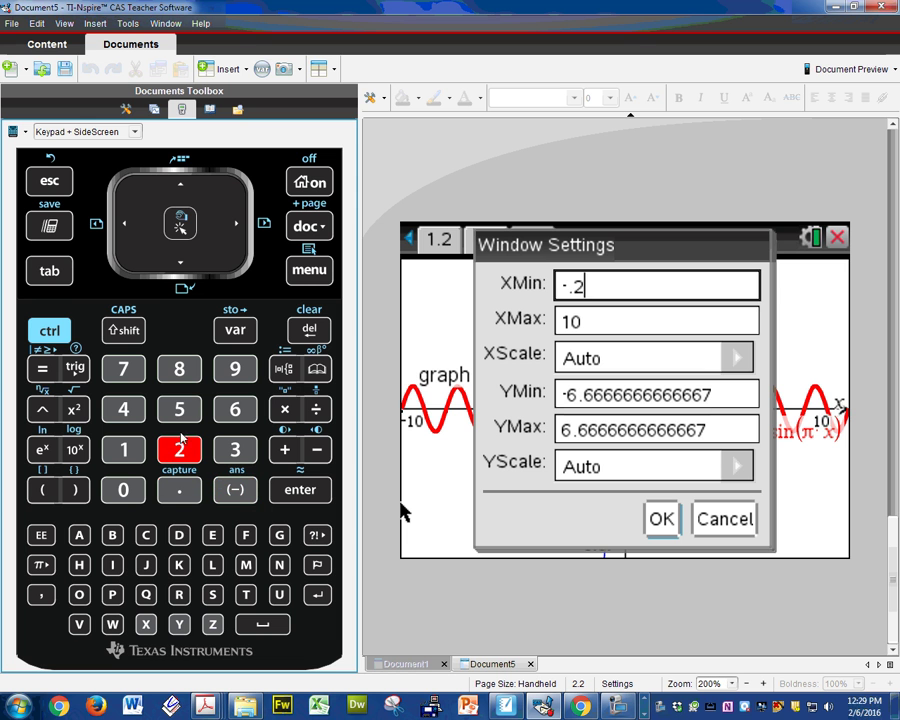
{"action": "left_click", "coordinate": [593, 338]}
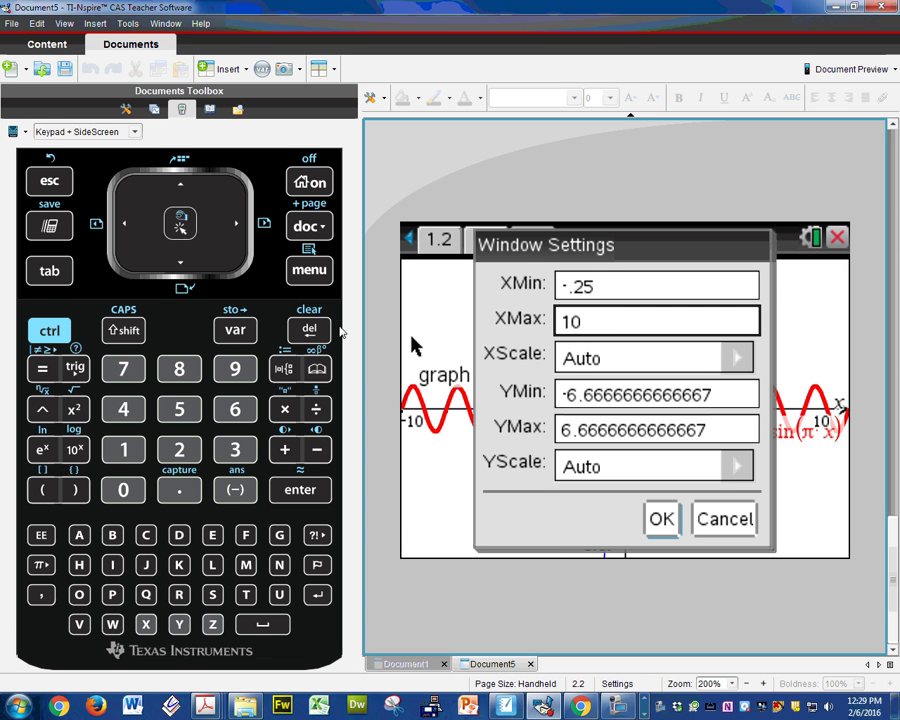
{"action": "key", "text": "BackSpace"}
{"action": "key", "text": "BackSpace"}
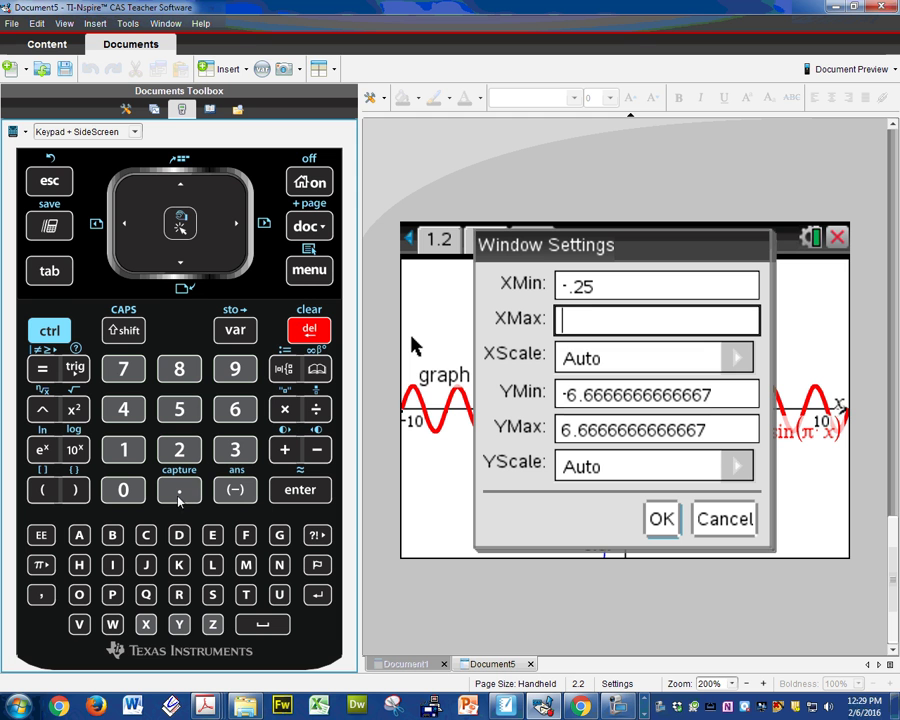
{"action": "type", "text": ".75"}
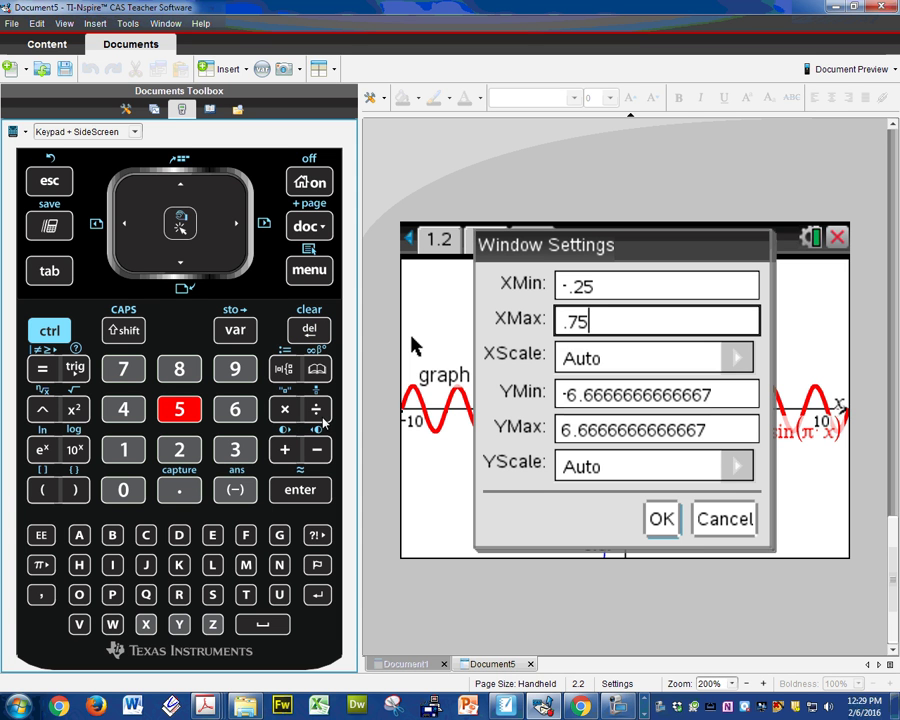
{"action": "key", "text": "Tab"}
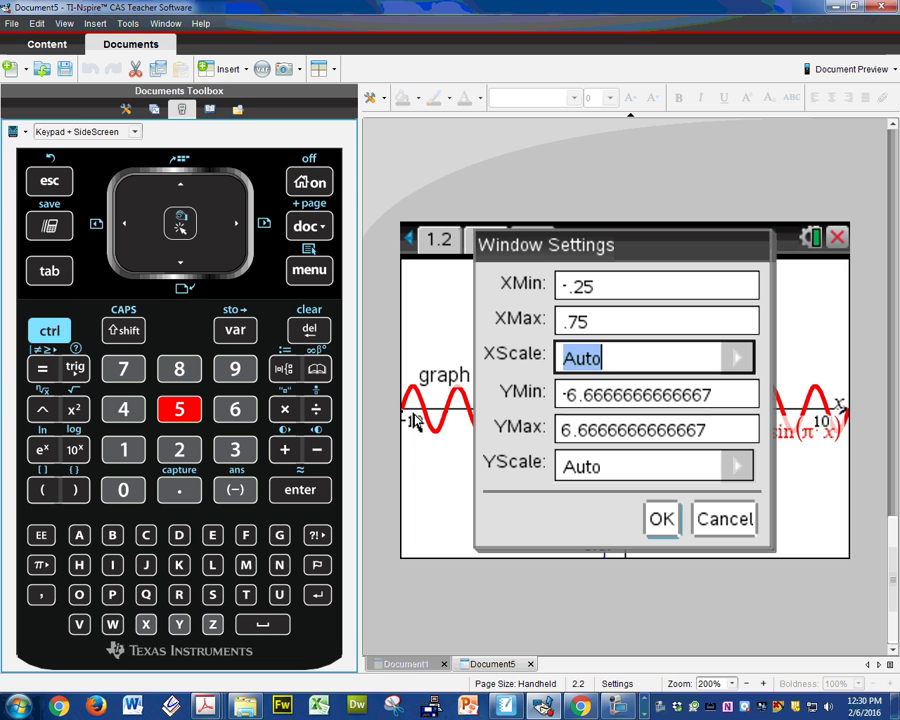
{"action": "key", "text": "BackSpace"}
{"action": "type", "text": ".25"}
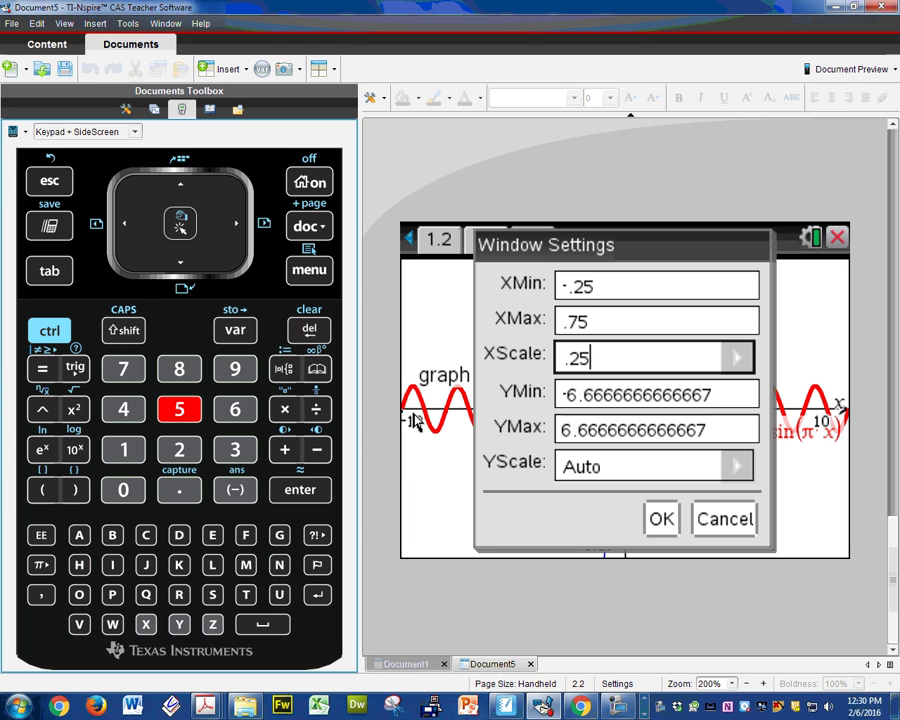
Step: Set YMin −0.25, YMax 1.5 and YScale 1, then apply the window
{"action": "left_click", "coordinate": [686, 394]}
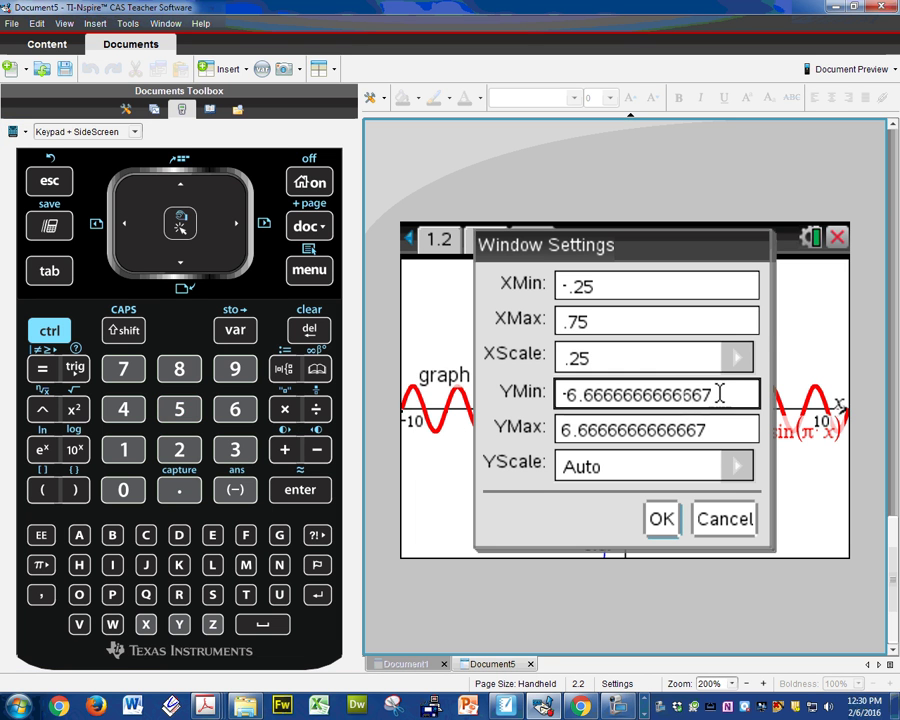
{"action": "left_click_drag", "start_coordinate": [716, 394], "coordinate": [533, 405]}
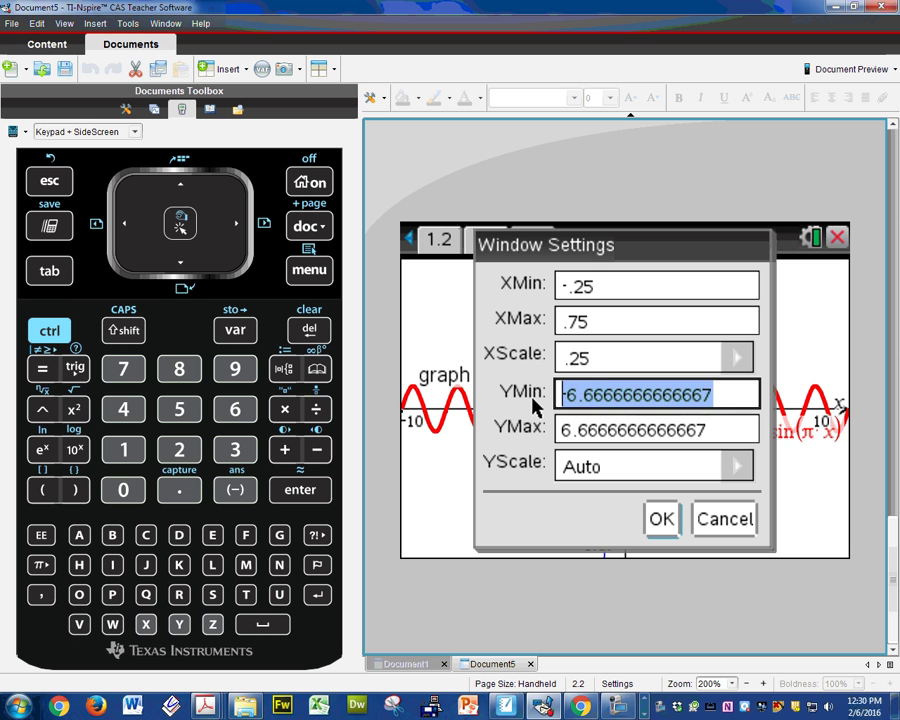
{"action": "type", "text": "-"}
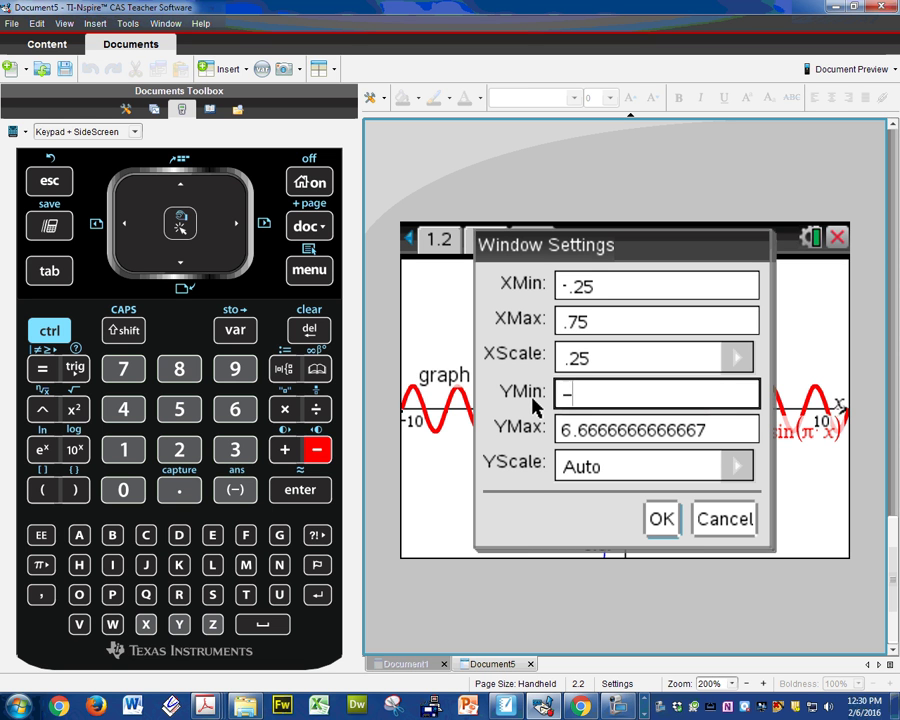
{"action": "type", "text": ".25"}
{"action": "key", "text": "Tab"}
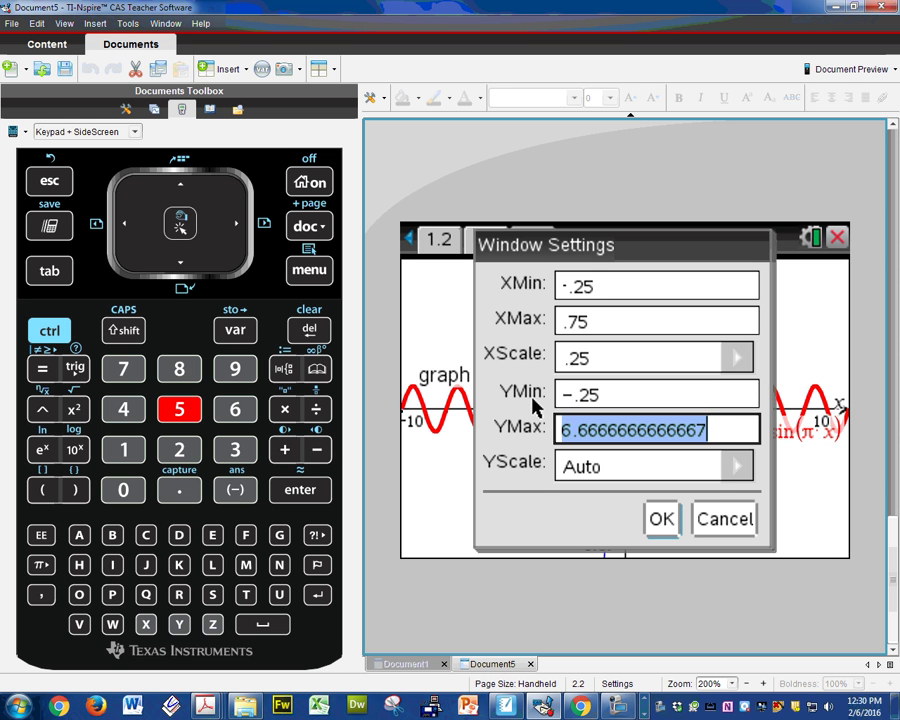
{"action": "type", "text": "1.5"}
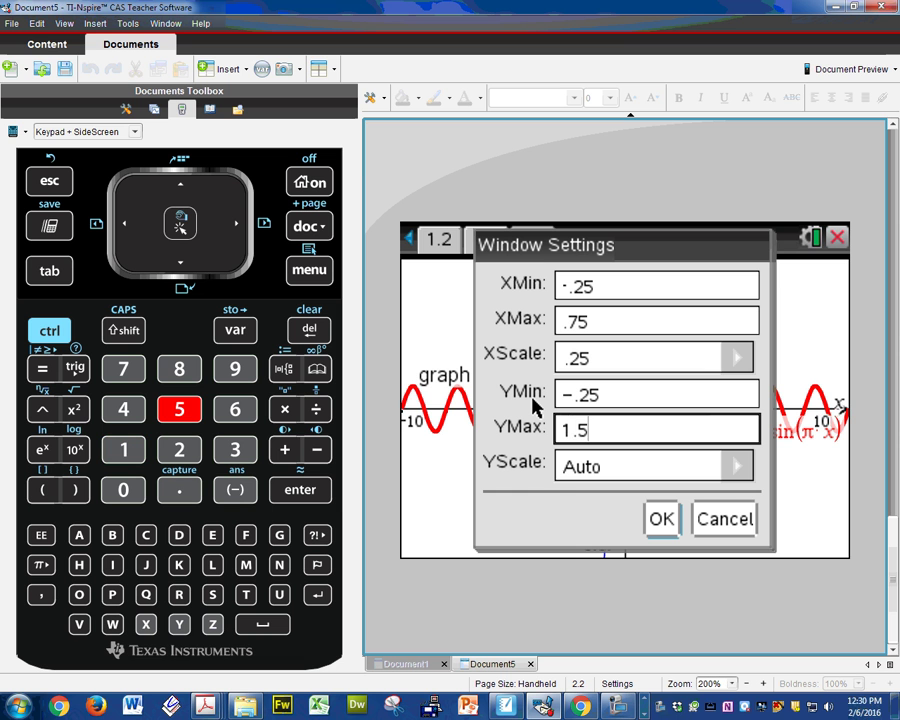
{"action": "key", "text": "Tab"}
{"action": "type", "text": "1"}
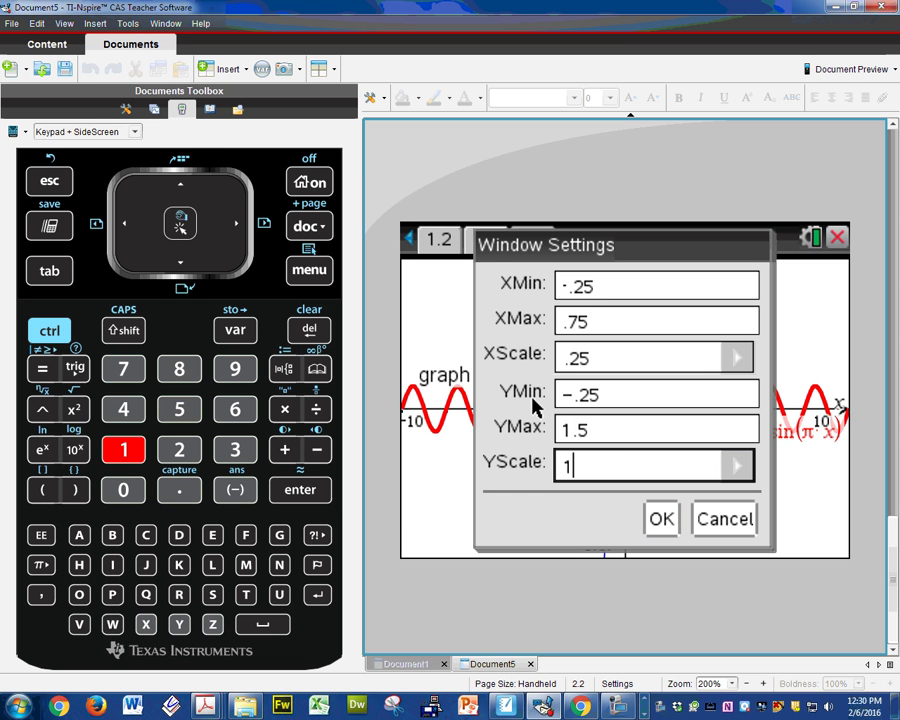
{"action": "left_click", "coordinate": [663, 519]}
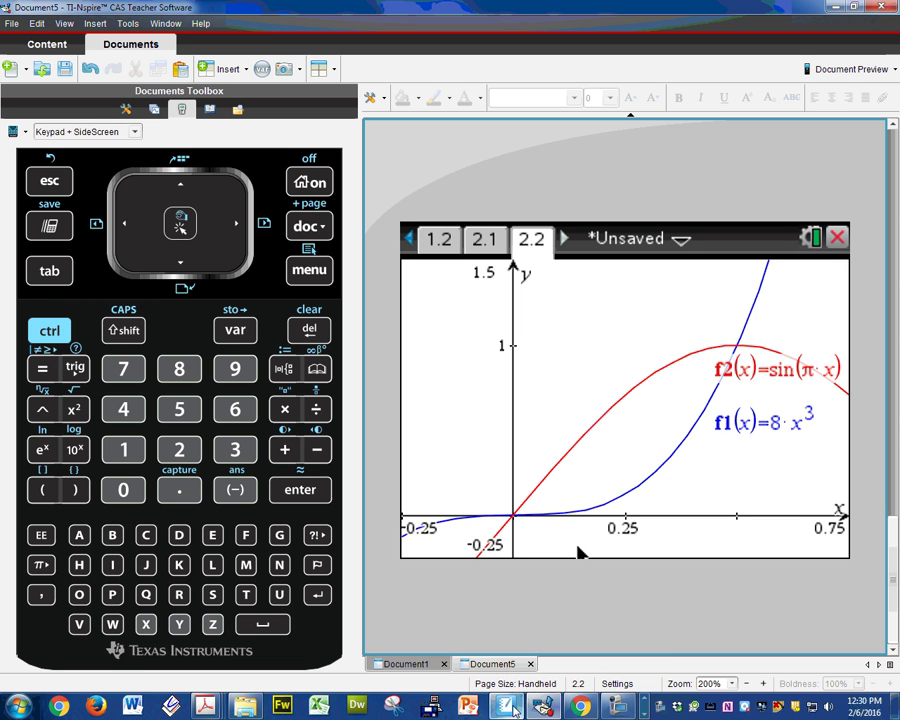
Step: Move the sin(πx) label up-left and the 8x³ label down near the x-axis
{"action": "mouse_move", "coordinate": [512, 704]}
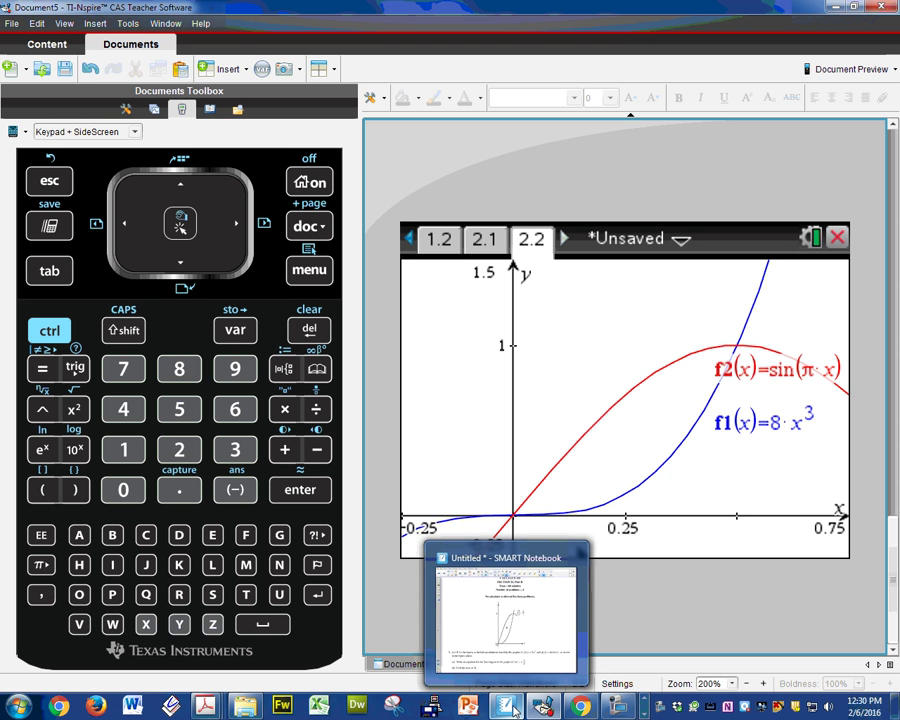
{"action": "left_click_drag", "start_coordinate": [759, 367], "coordinate": [690, 317]}
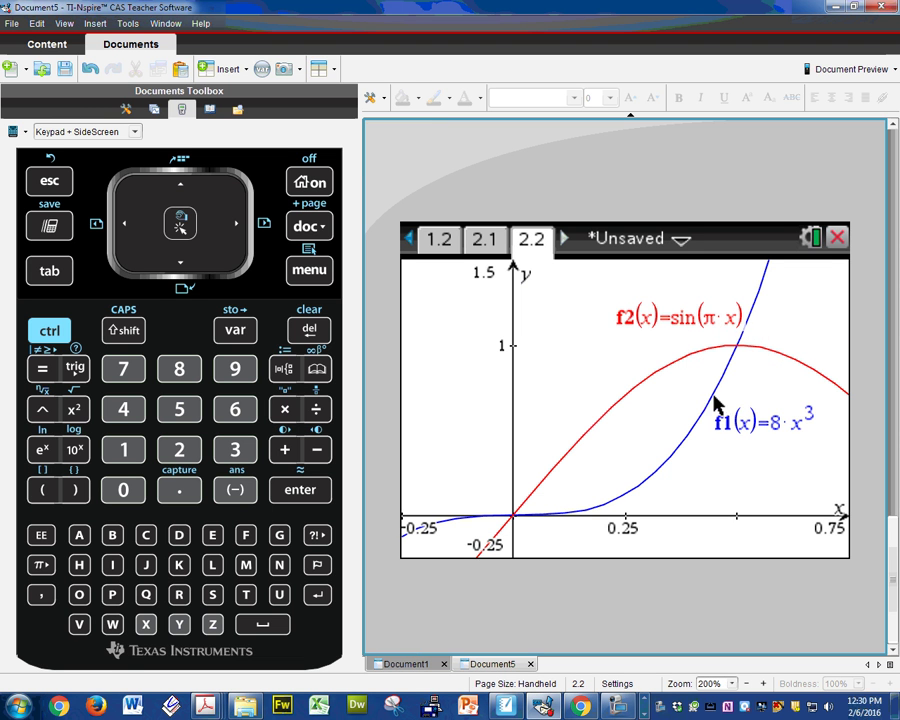
{"action": "left_click_drag", "start_coordinate": [749, 420], "coordinate": [706, 490]}
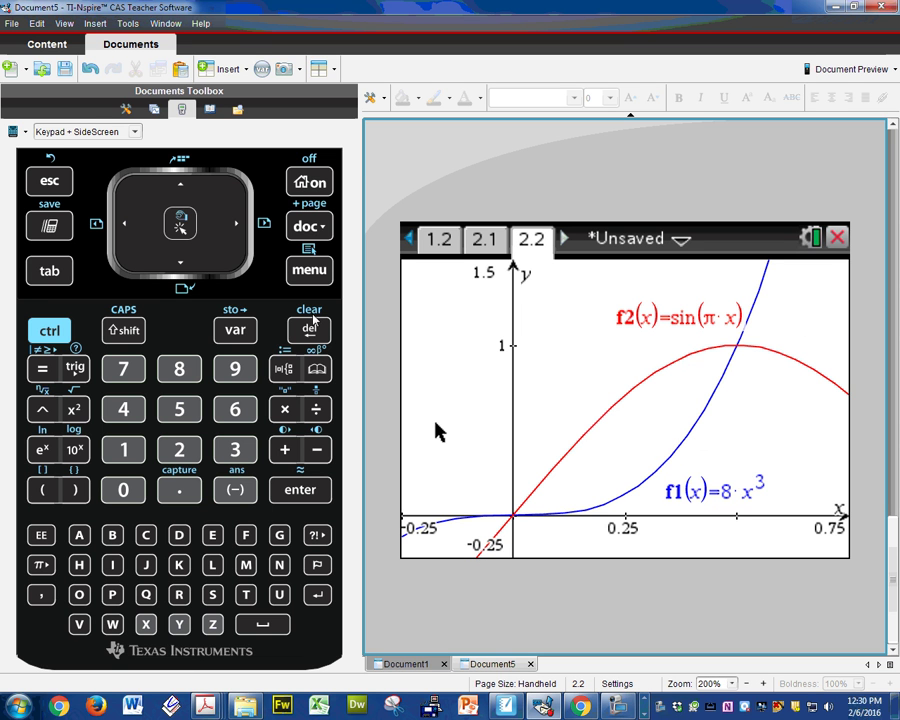
Step: Mark the f1–f2 intersection points (0, 0) and (0.5, 1), lifting the (0.5, 1) label clear
{"action": "left_click", "coordinate": [304, 275]}
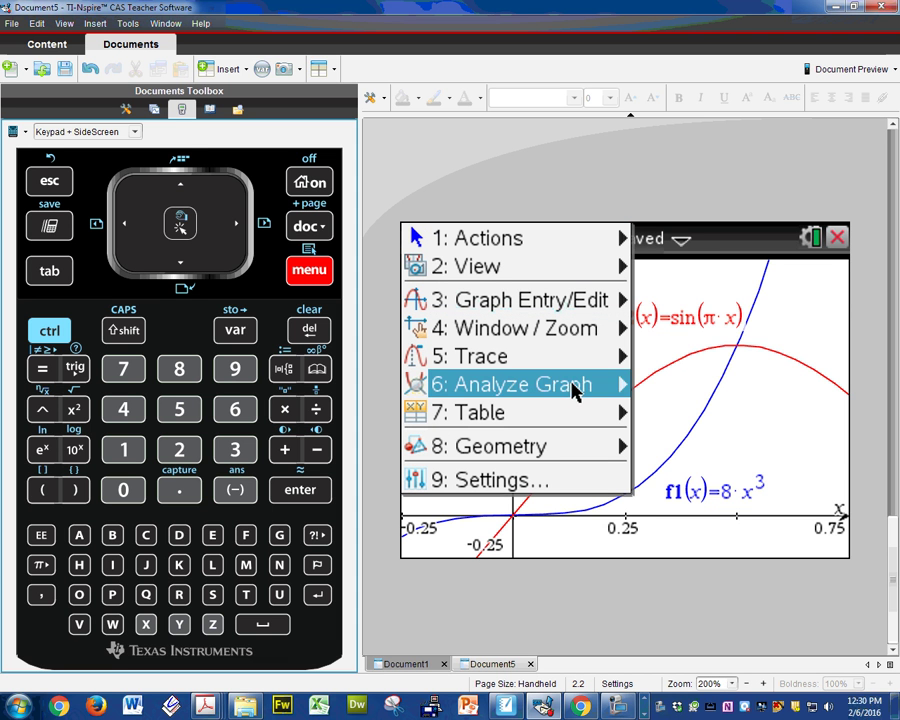
{"action": "mouse_move", "coordinate": [575, 386]}
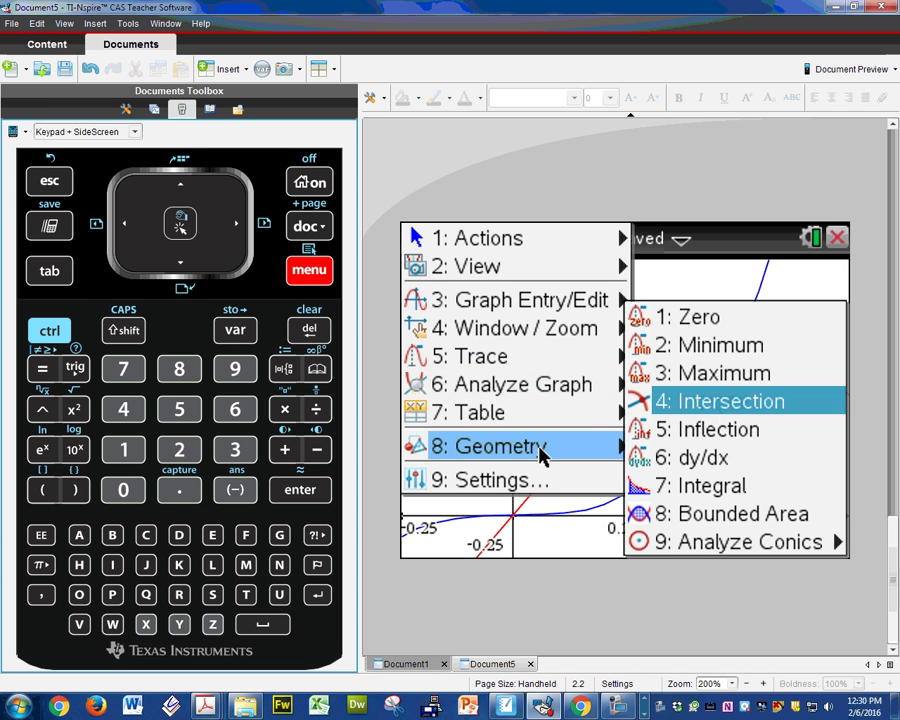
{"action": "mouse_move", "coordinate": [542, 453]}
{"action": "mouse_move", "coordinate": [698, 432]}
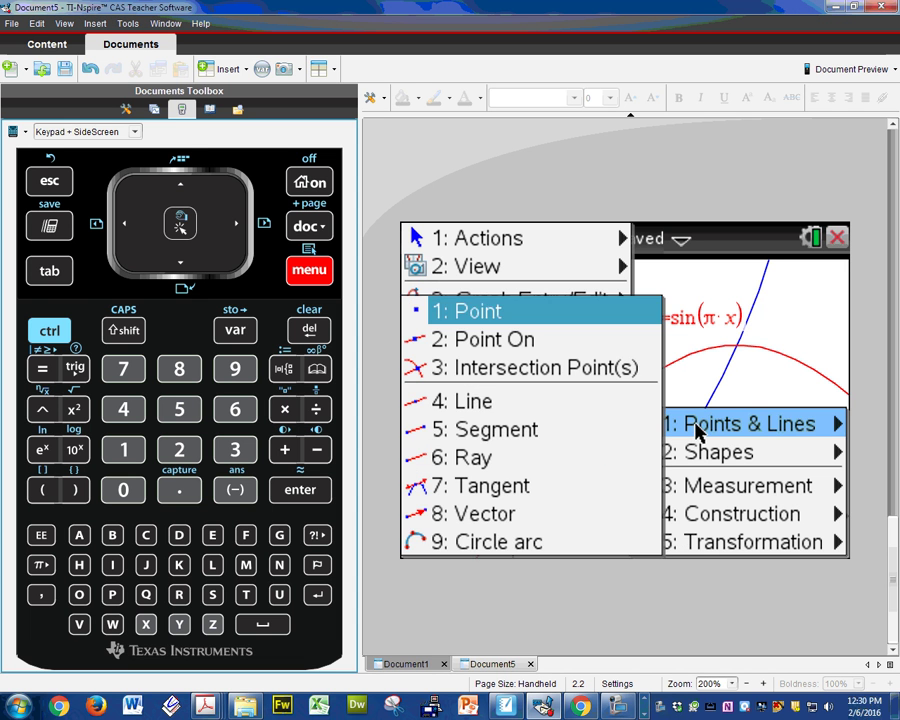
{"action": "left_click", "coordinate": [604, 370]}
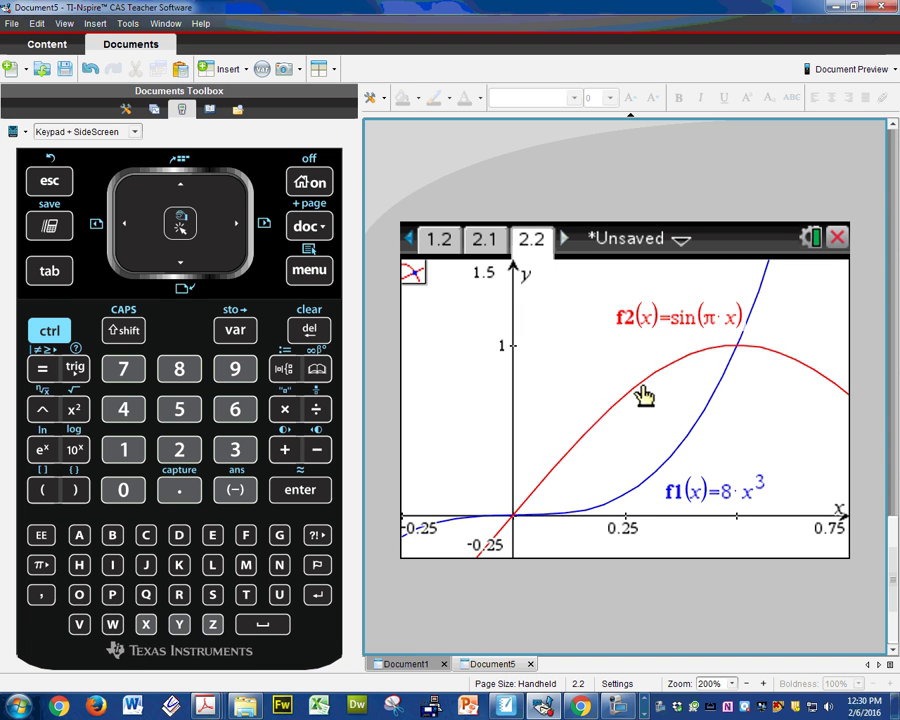
{"action": "left_click", "coordinate": [703, 432]}
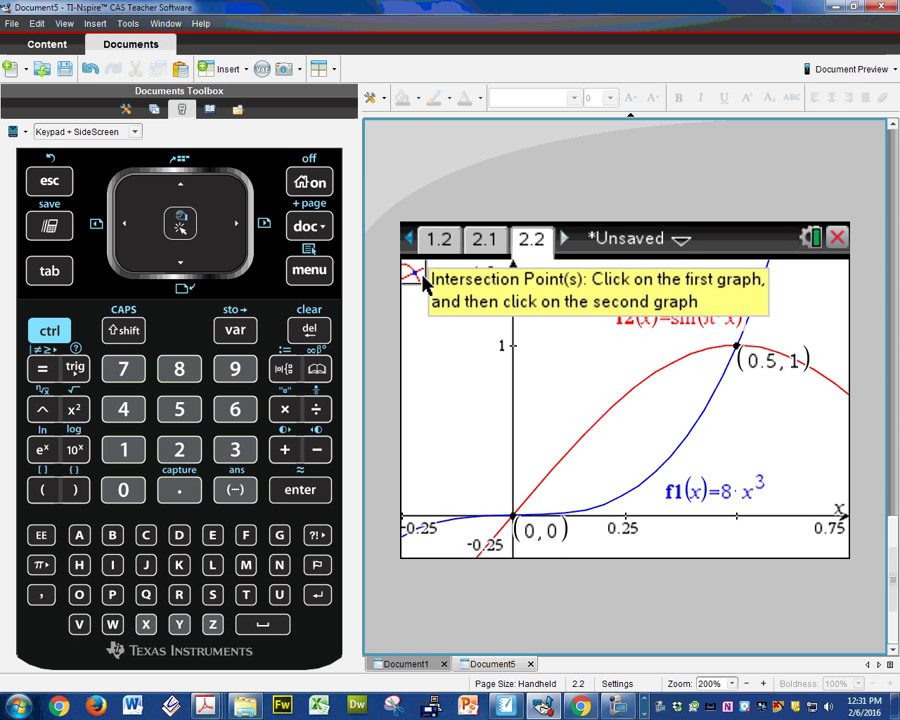
{"action": "key", "text": "Escape"}
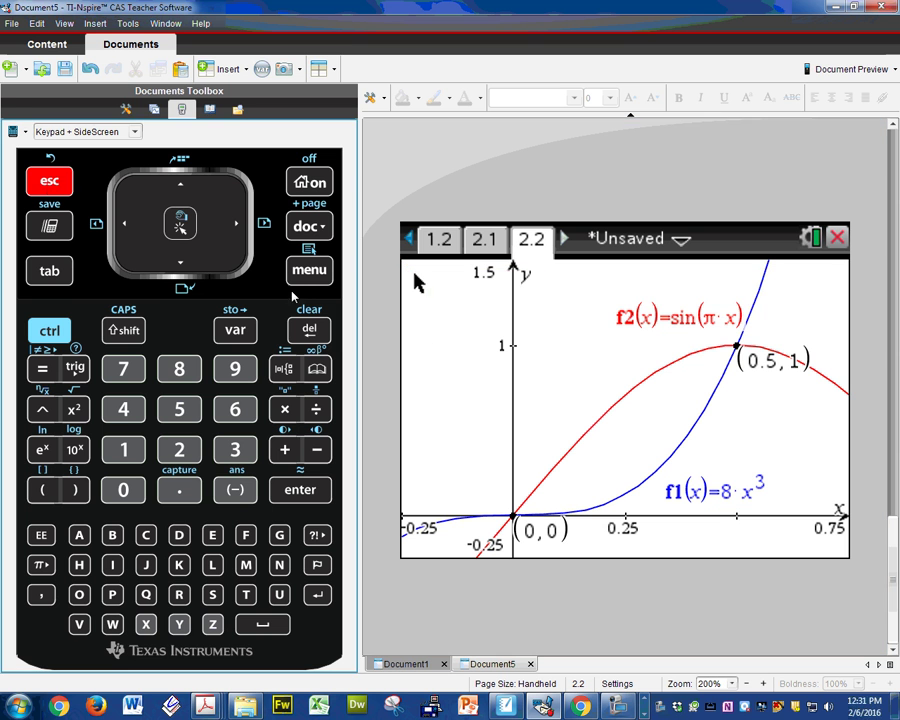
{"action": "left_click_drag", "start_coordinate": [772, 365], "coordinate": [790, 327]}
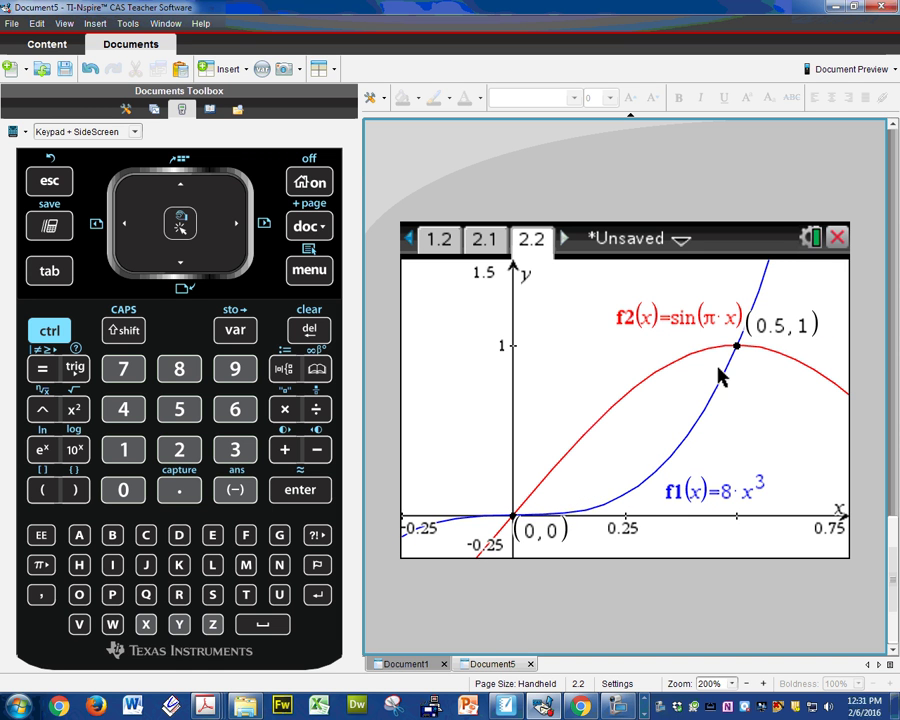
Step: Store the intersection x-coordinates 0 as variable a and 0.5 as variable b
{"action": "double_click", "coordinate": [531, 530]}
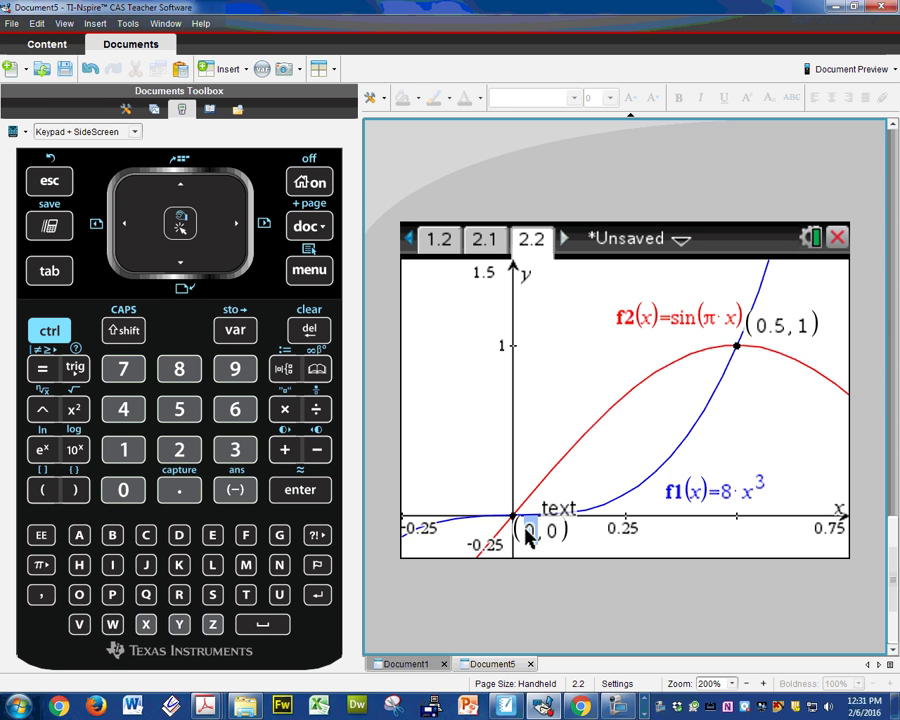
{"action": "left_click", "coordinate": [49, 331]}
{"action": "left_click", "coordinate": [235, 330]}
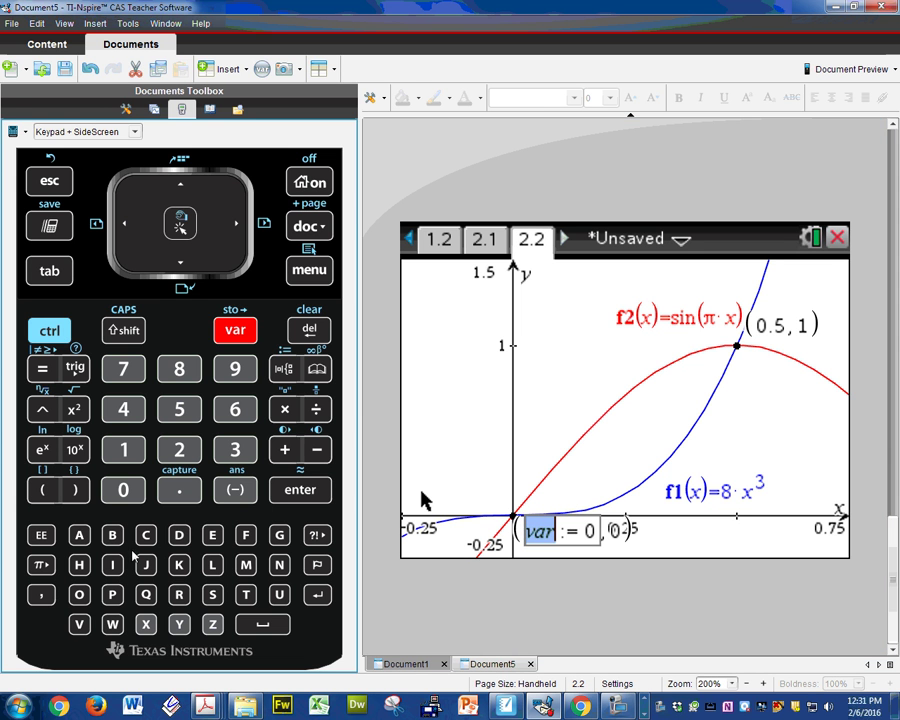
{"action": "type", "text": "a"}
{"action": "key", "text": "Return"}
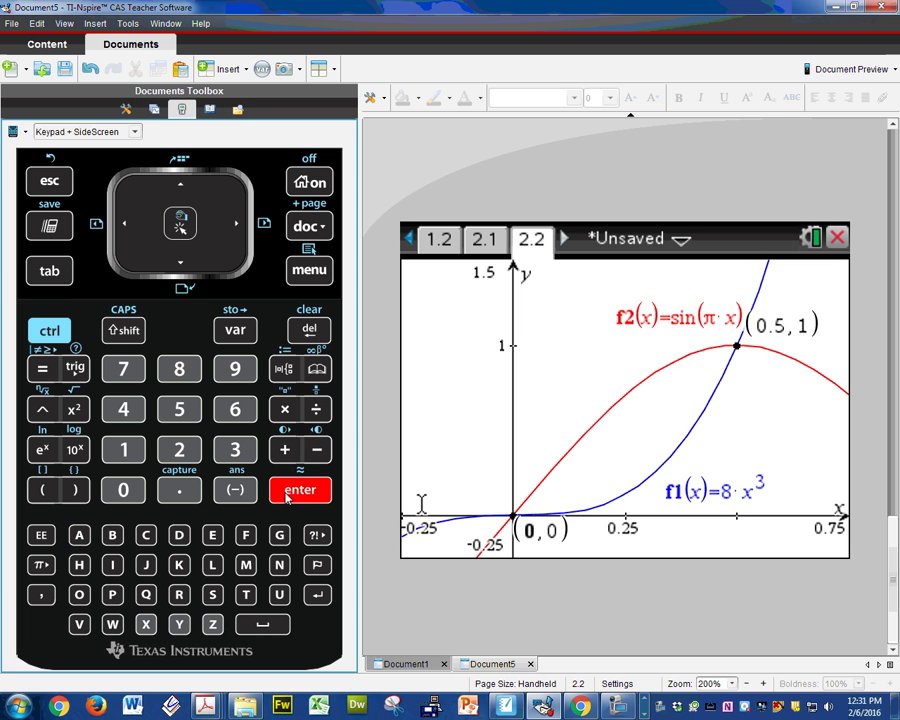
{"action": "double_click", "coordinate": [770, 325]}
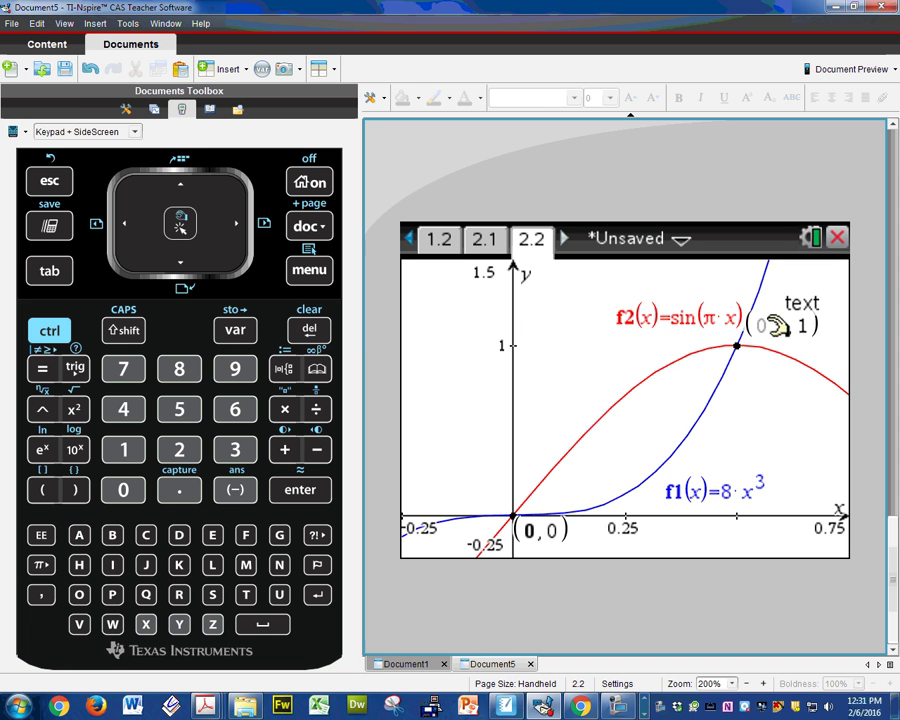
{"action": "left_click", "coordinate": [55, 331]}
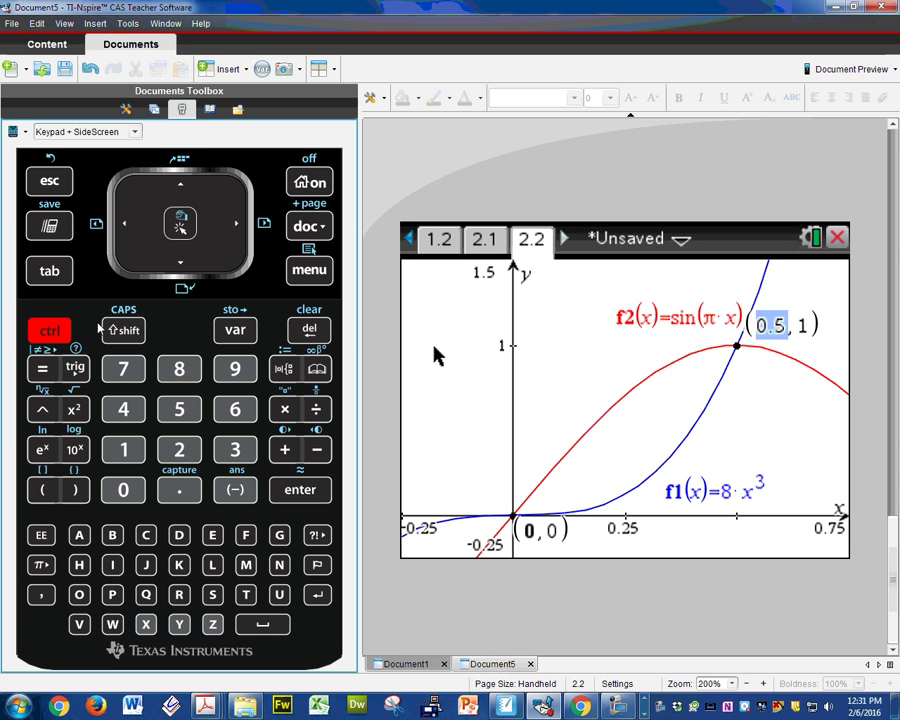
{"action": "left_click", "coordinate": [221, 333]}
{"action": "left_click", "coordinate": [114, 538]}
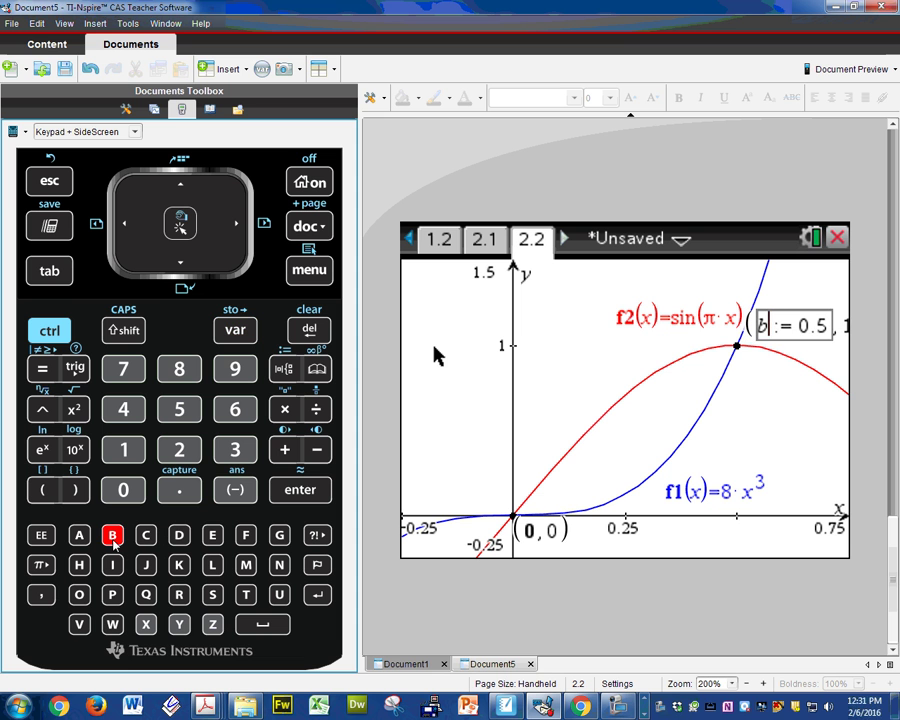
{"action": "left_click", "coordinate": [310, 500]}
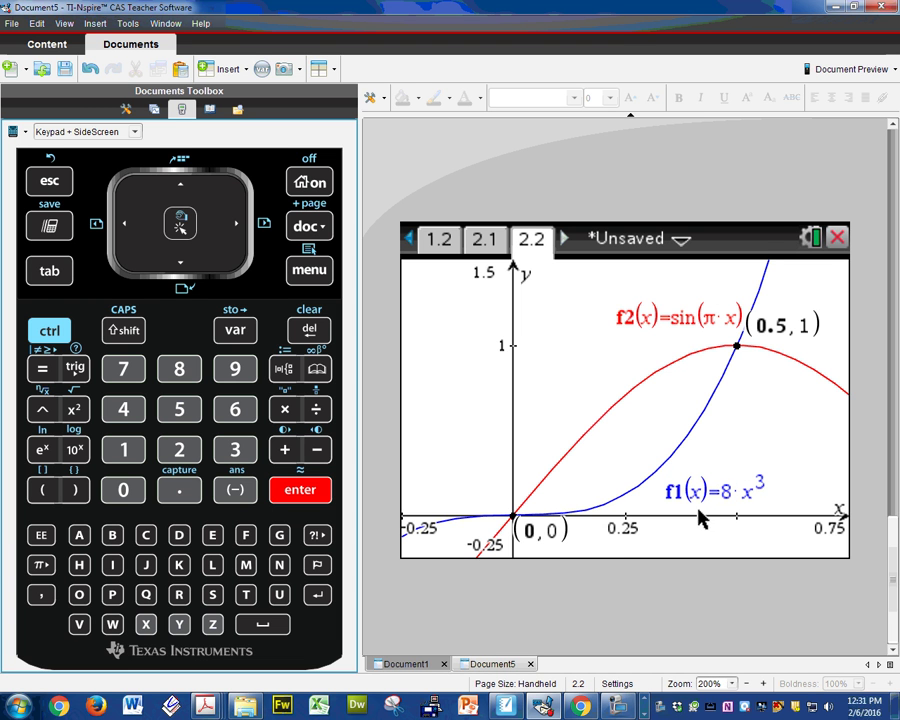
Step: On page 2.1, start an integral template with lower limit a, then delete it
{"action": "left_click", "coordinate": [482, 240]}
{"action": "key", "text": "ctrl+shift+t"}
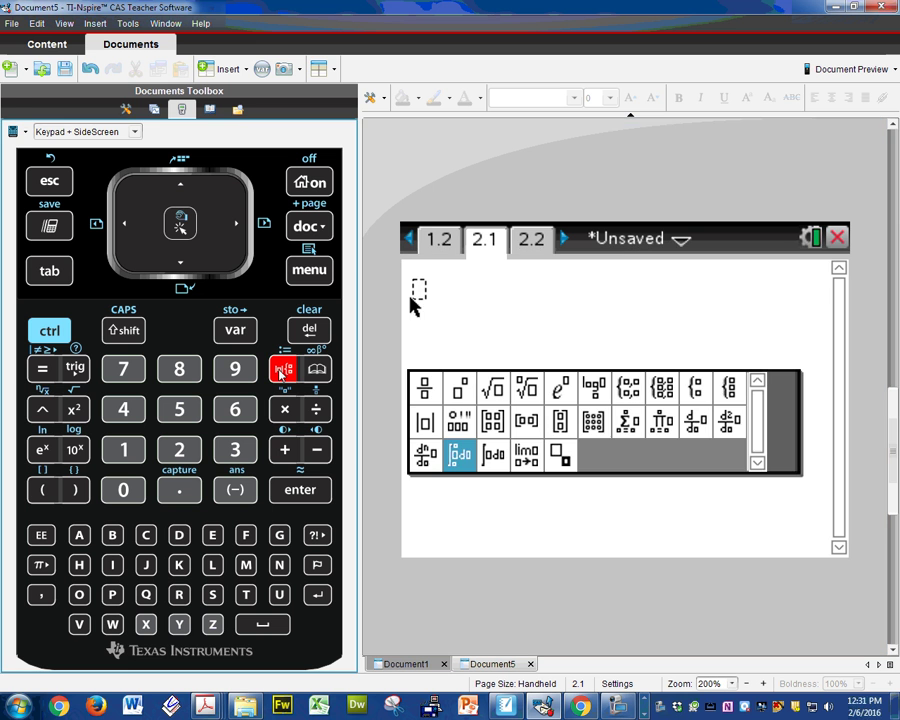
{"action": "left_click", "coordinate": [455, 455]}
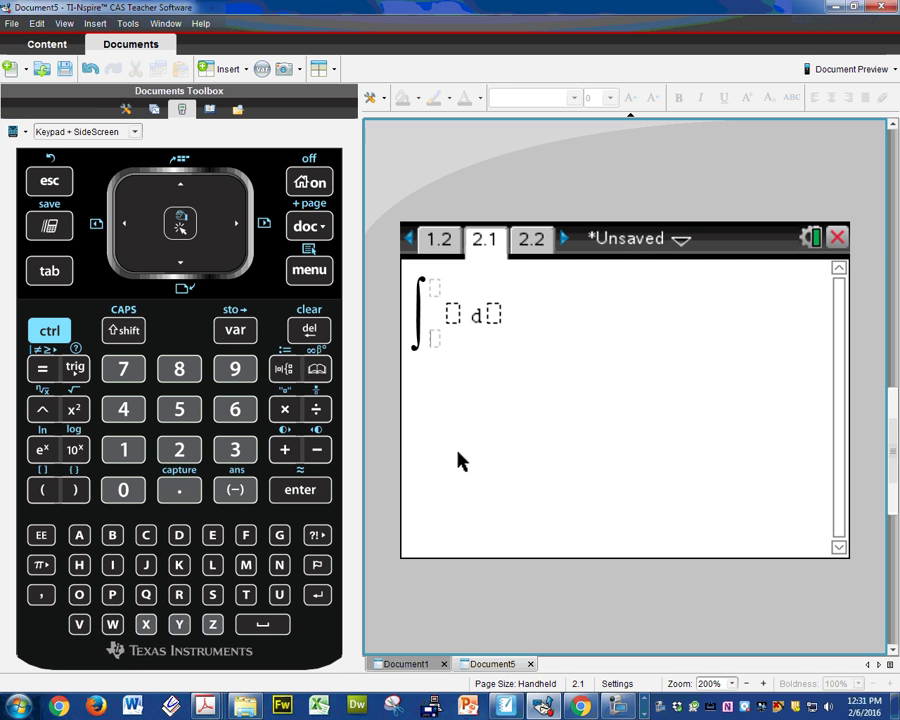
{"action": "left_click", "coordinate": [79, 530]}
{"action": "left_click", "coordinate": [190, 193]}
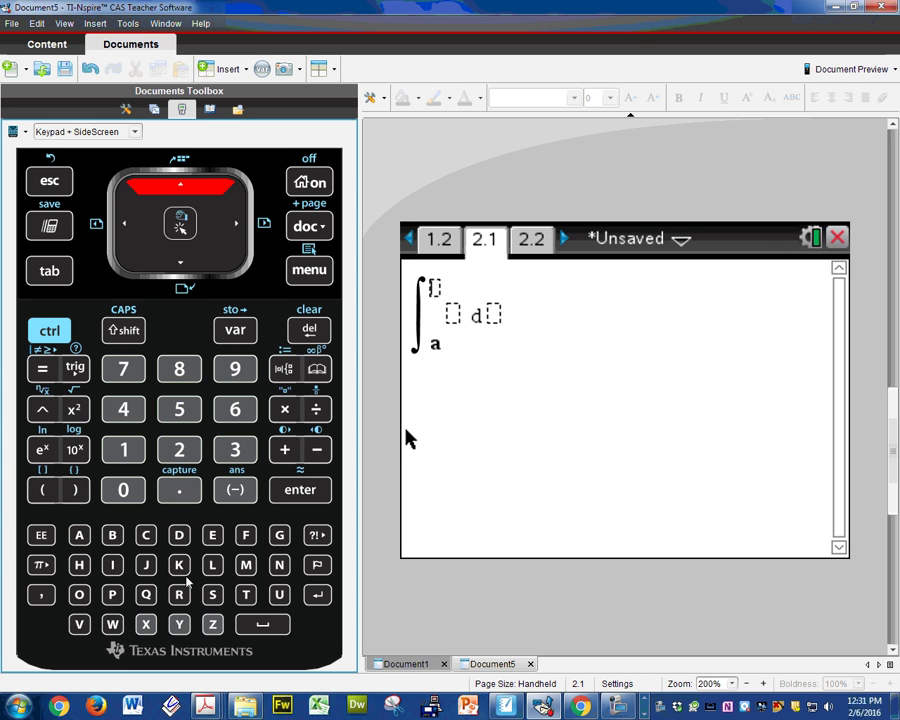
{"action": "left_click", "coordinate": [309, 332]}
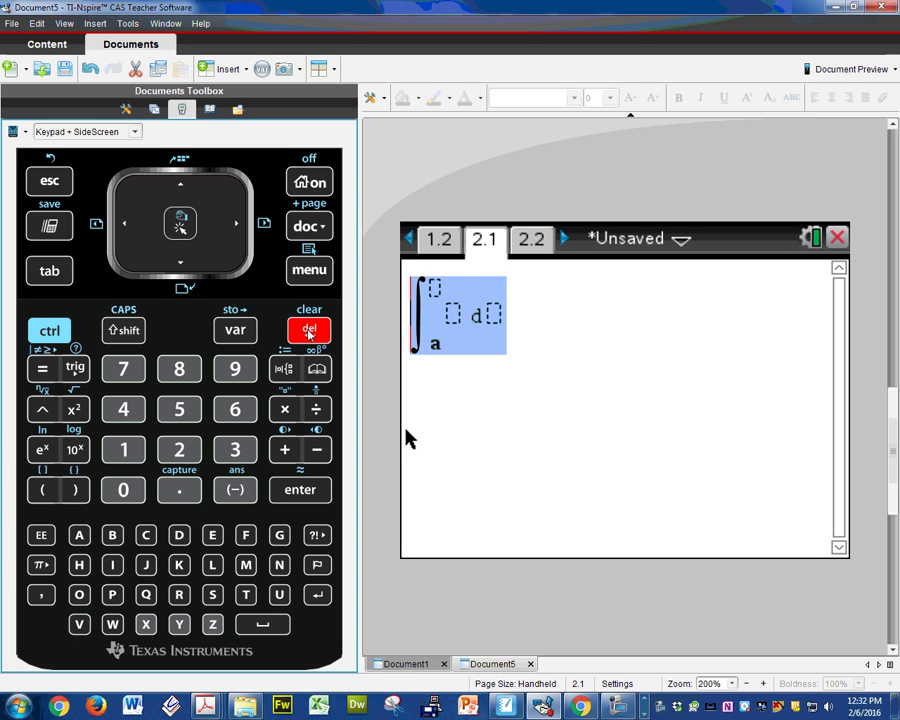
{"action": "left_click", "coordinate": [309, 332]}
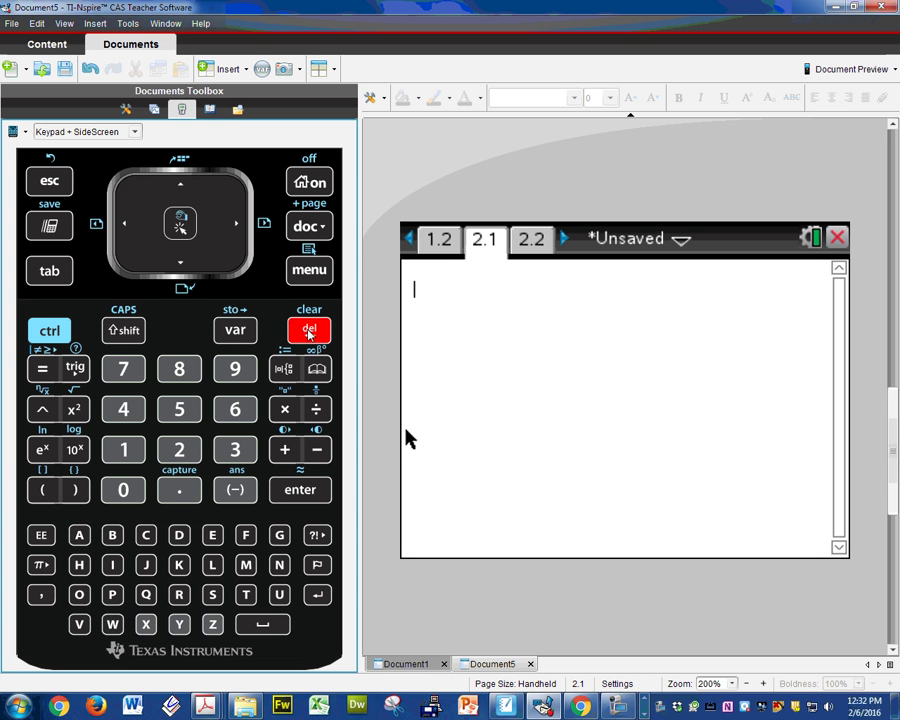
Step: Evaluate a and b to confirm they equal 0 and 0.5
{"action": "left_click", "coordinate": [80, 535]}
{"action": "left_click", "coordinate": [298, 490]}
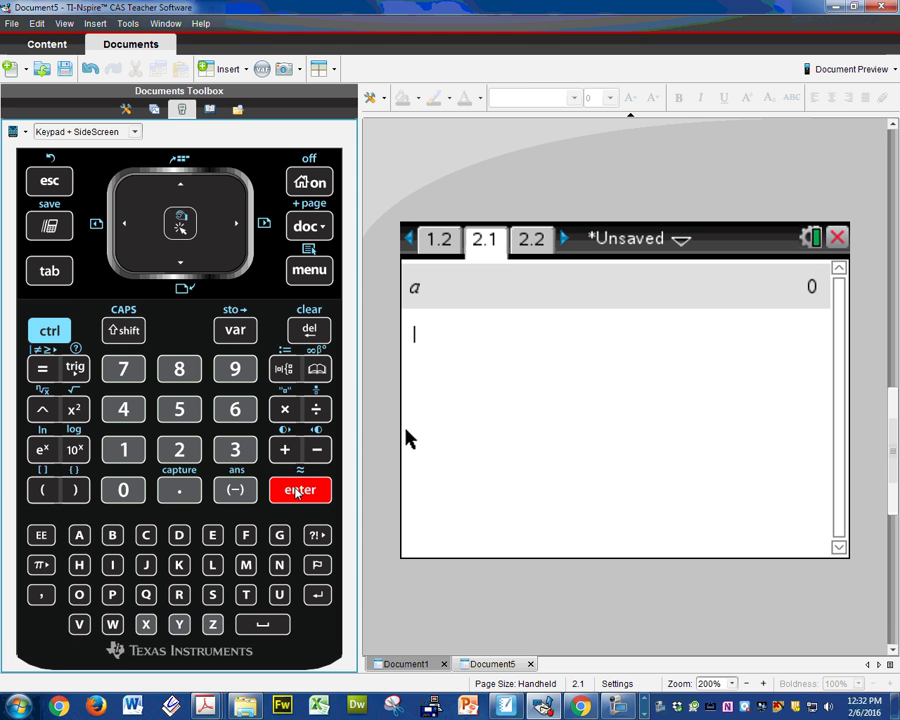
{"action": "left_click", "coordinate": [114, 538]}
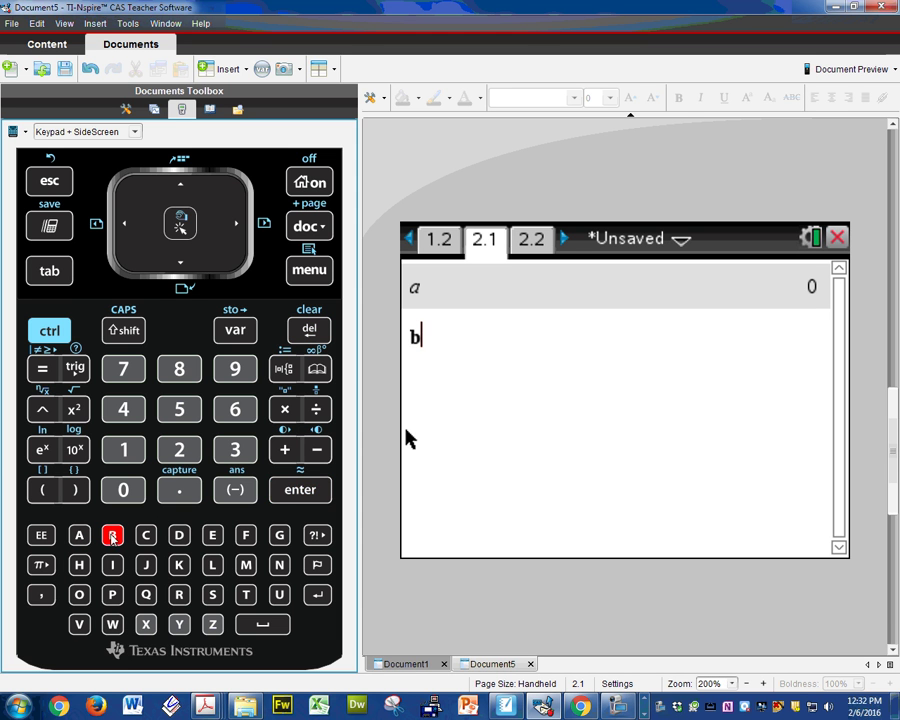
{"action": "left_click", "coordinate": [310, 492]}
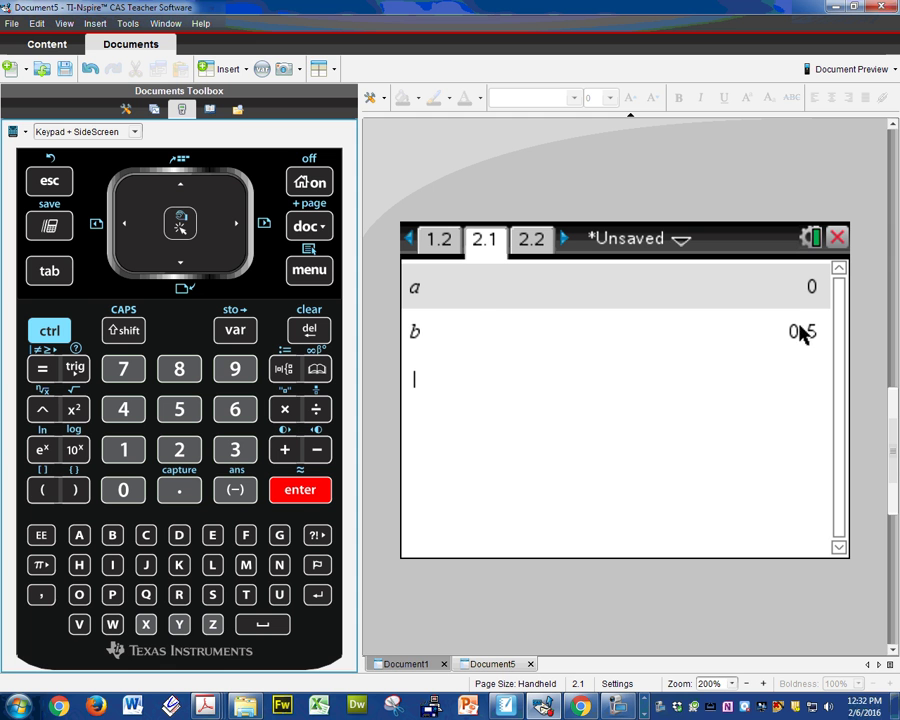
Step: On page 1.1, evaluate a as 0 and b as 2, then return to graph page 1.2
{"action": "left_click", "coordinate": [410, 240]}
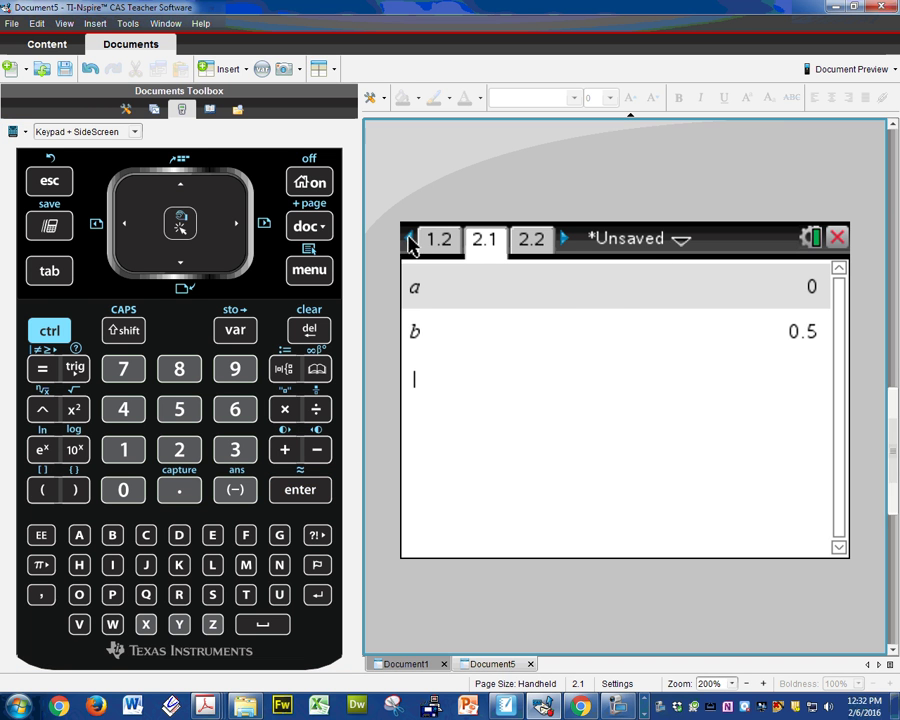
{"action": "left_click", "coordinate": [410, 240]}
{"action": "left_click", "coordinate": [410, 240]}
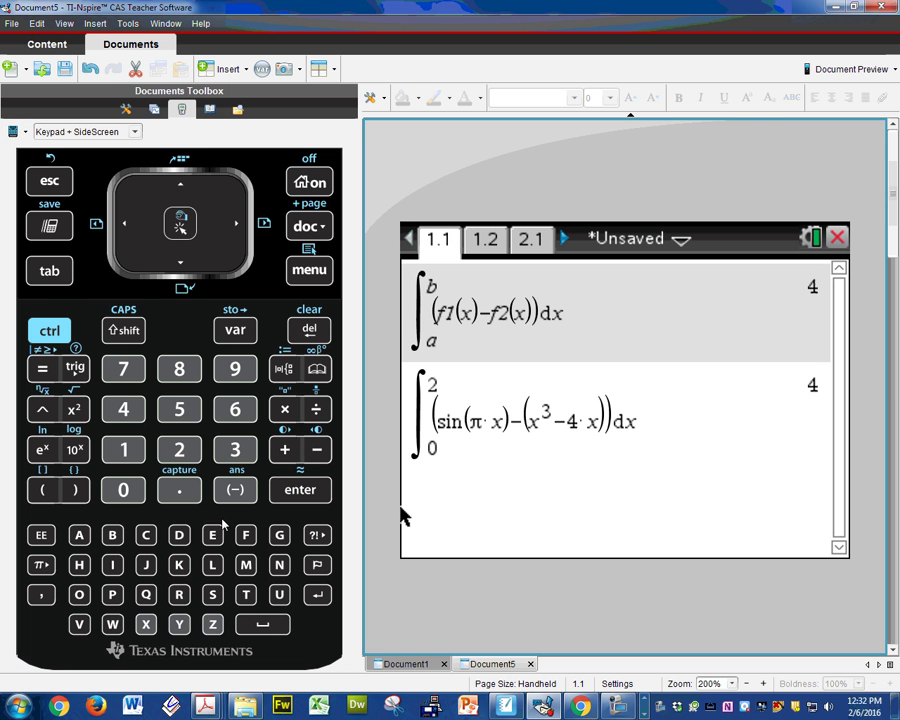
{"action": "type", "text": "a"}
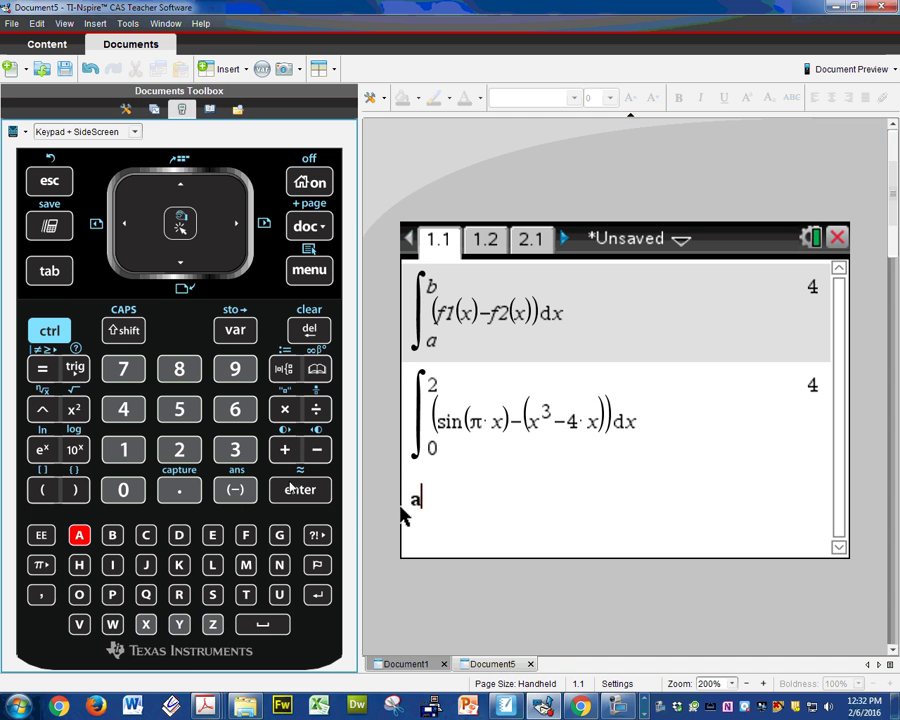
{"action": "key", "text": "Return"}
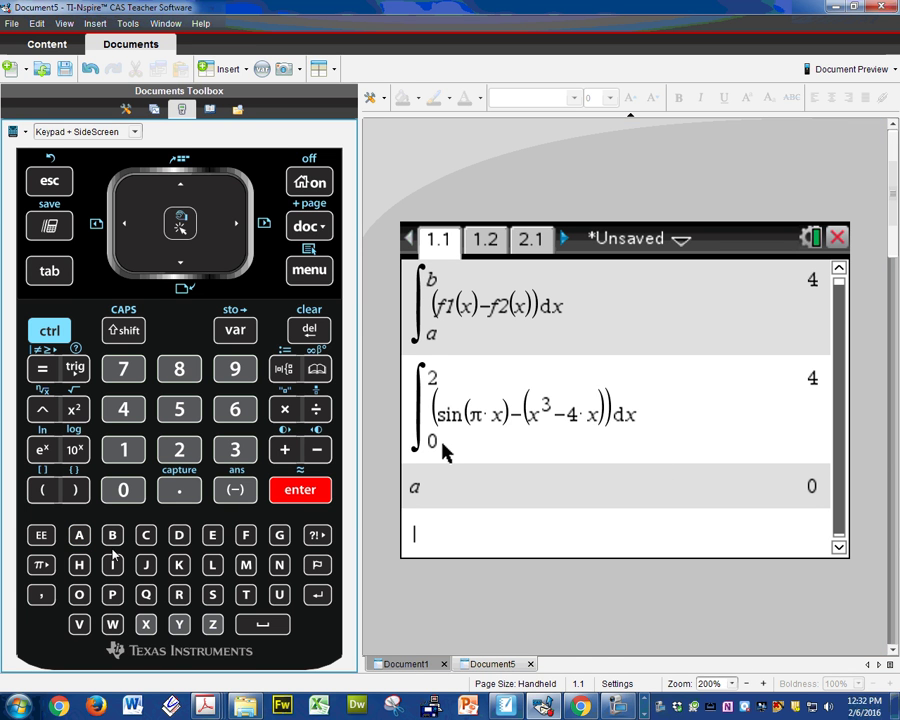
{"action": "type", "text": "b"}
{"action": "key", "text": "Return"}
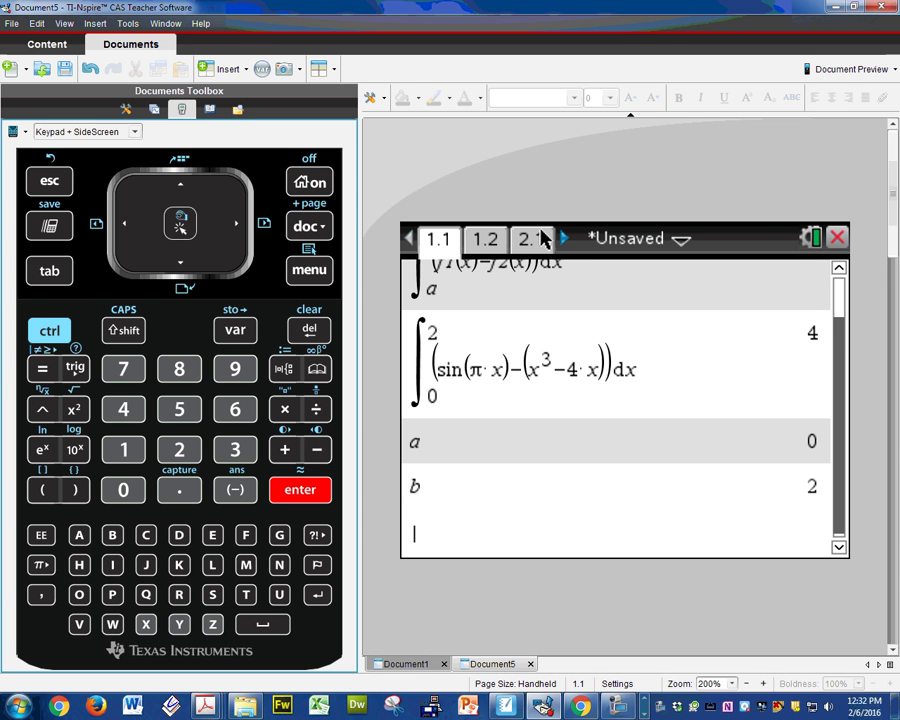
{"action": "left_click", "coordinate": [565, 239]}
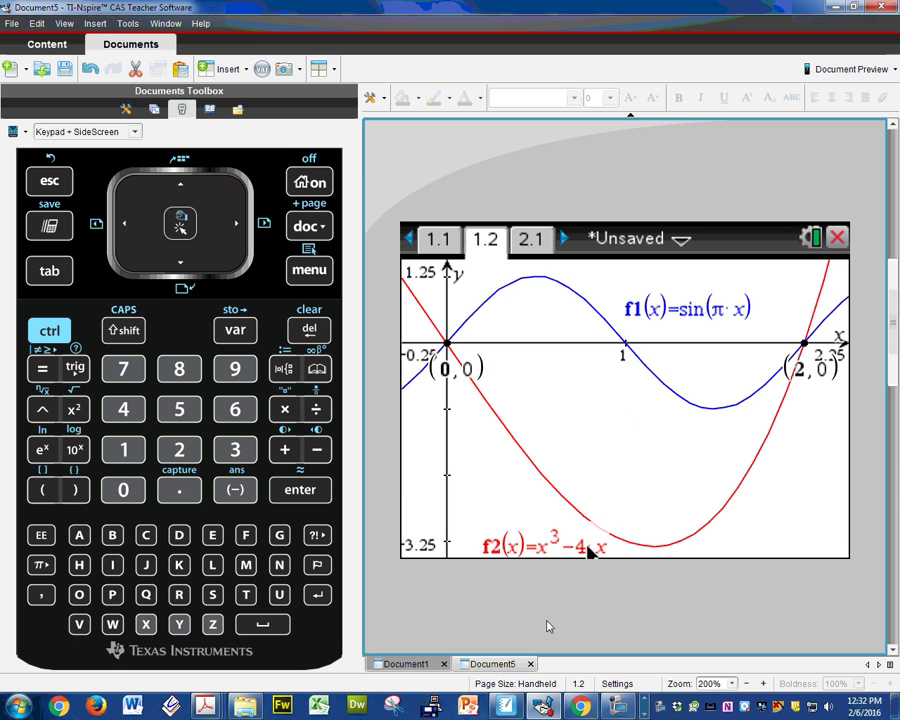
Step: On page 2.1, insert a definite integral template with lower limit a and upper limit b
{"action": "left_click", "coordinate": [532, 239]}
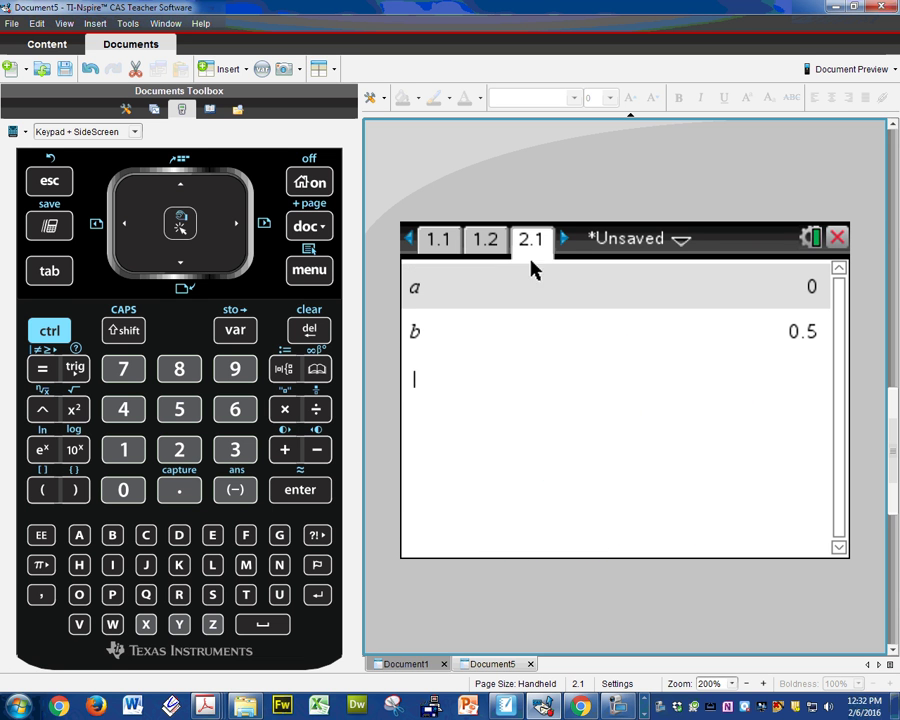
{"action": "left_click", "coordinate": [283, 369]}
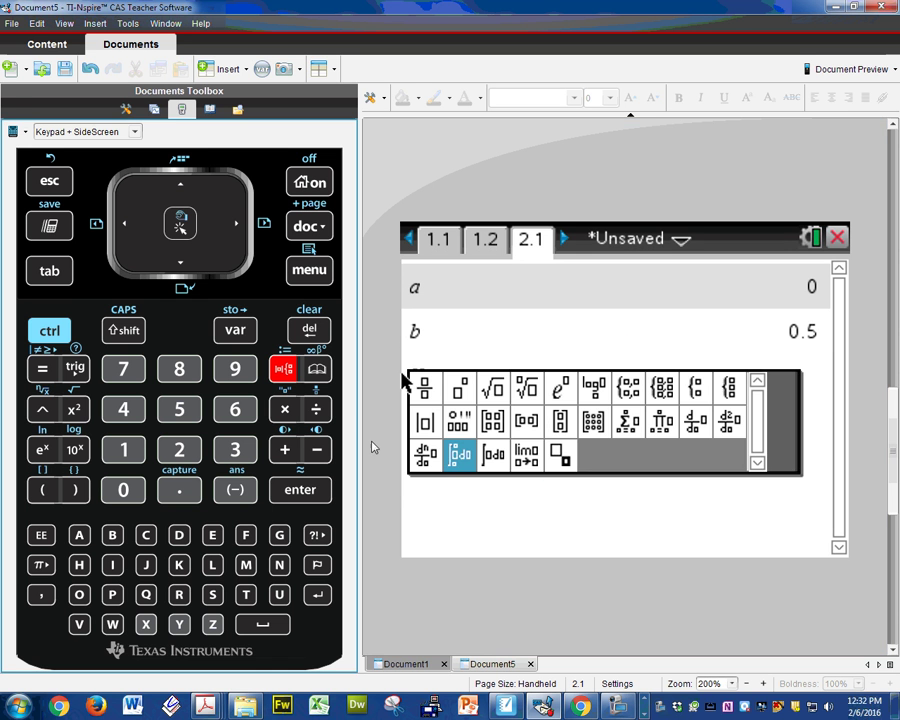
{"action": "left_click", "coordinate": [456, 458]}
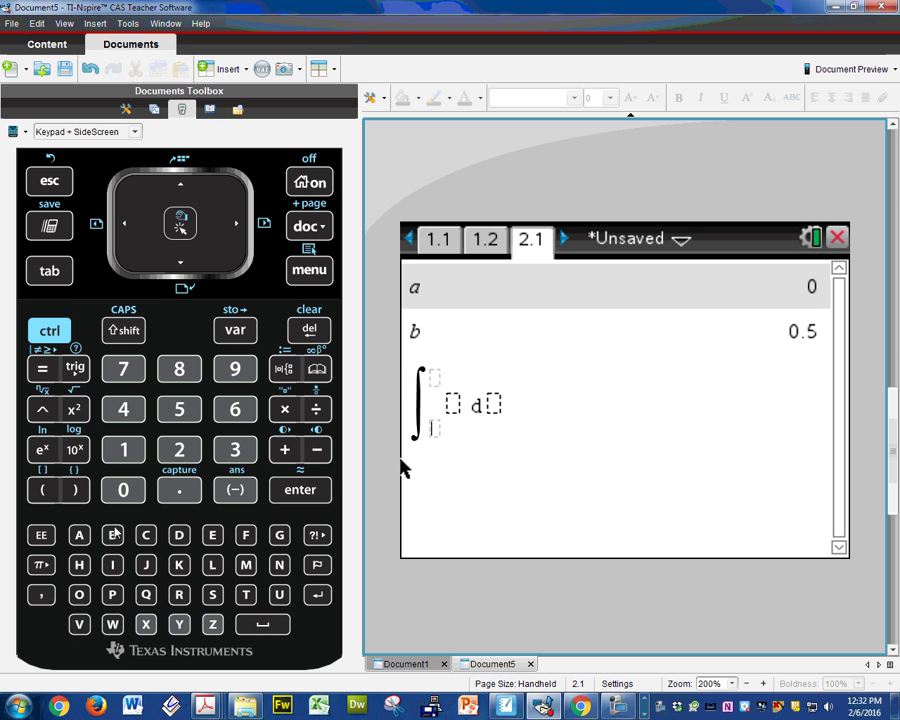
{"action": "type", "text": "a"}
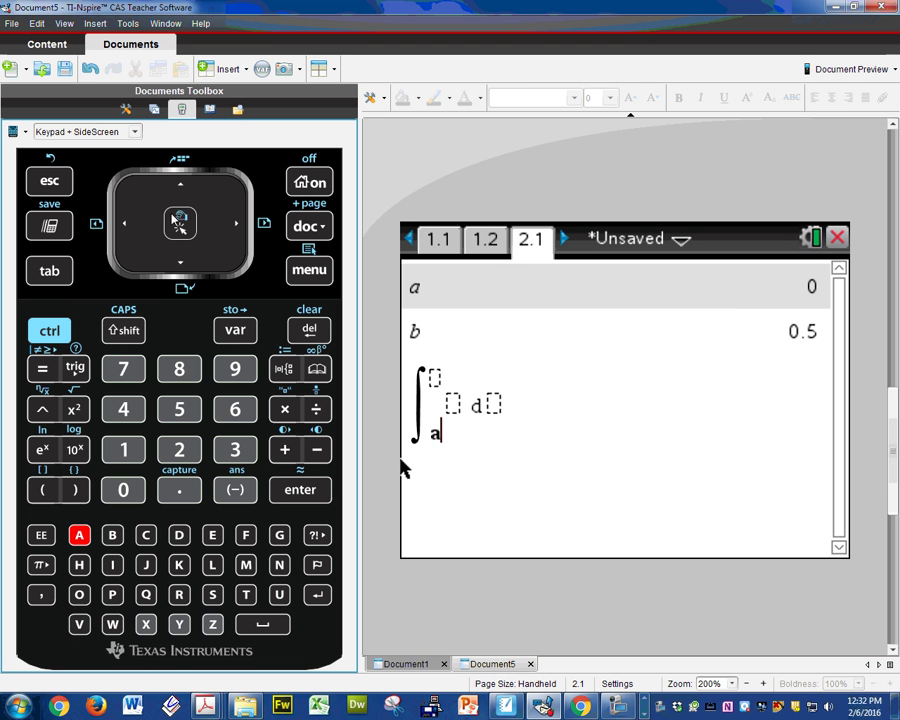
{"action": "left_click", "coordinate": [175, 189]}
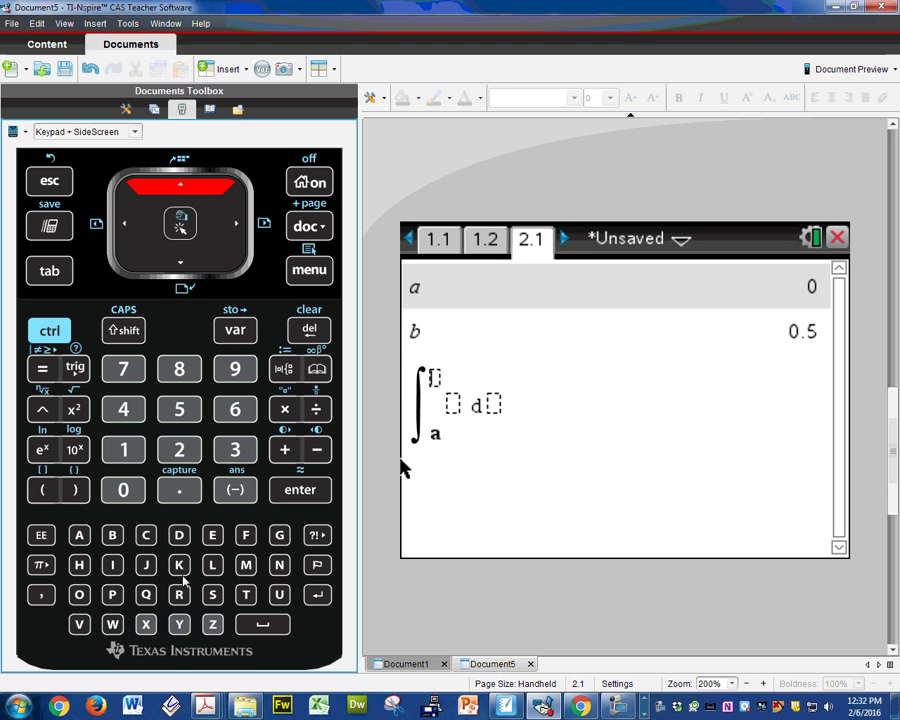
{"action": "left_click", "coordinate": [115, 536]}
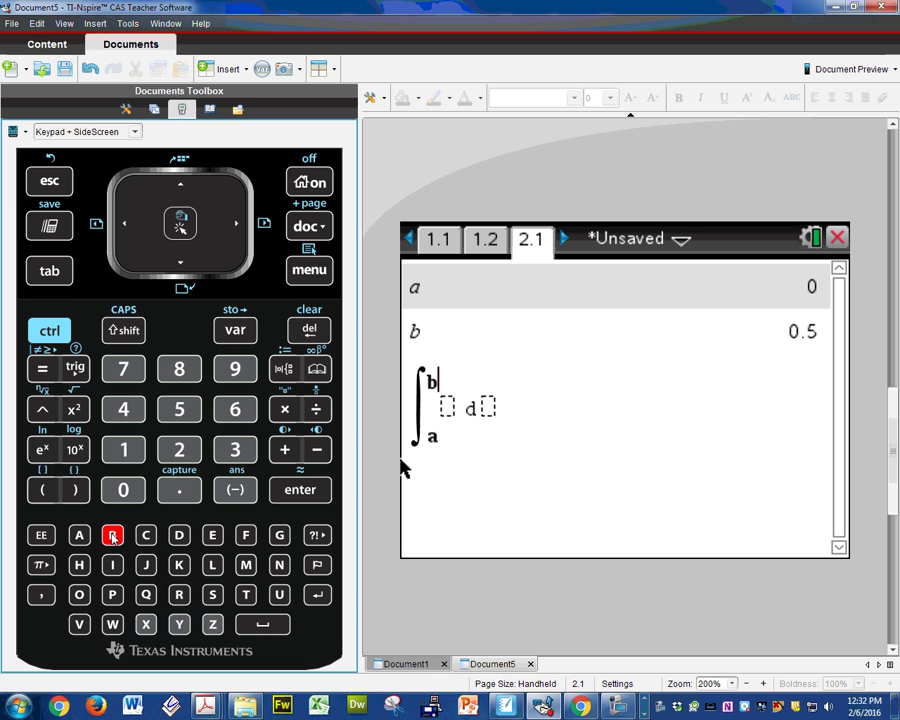
{"action": "left_click", "coordinate": [237, 225]}
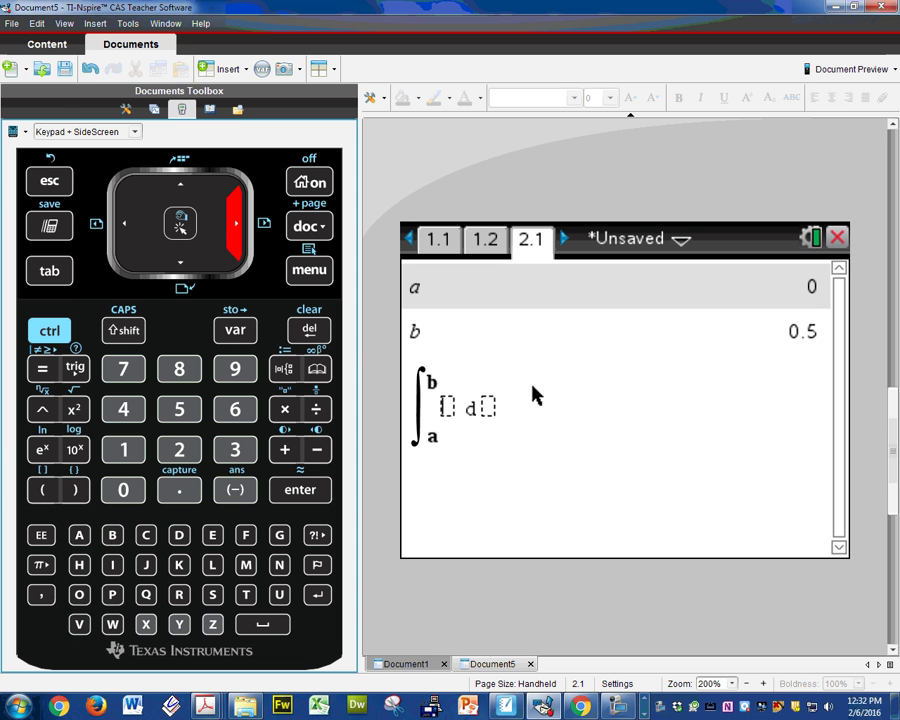
{"action": "left_click", "coordinate": [566, 240]}
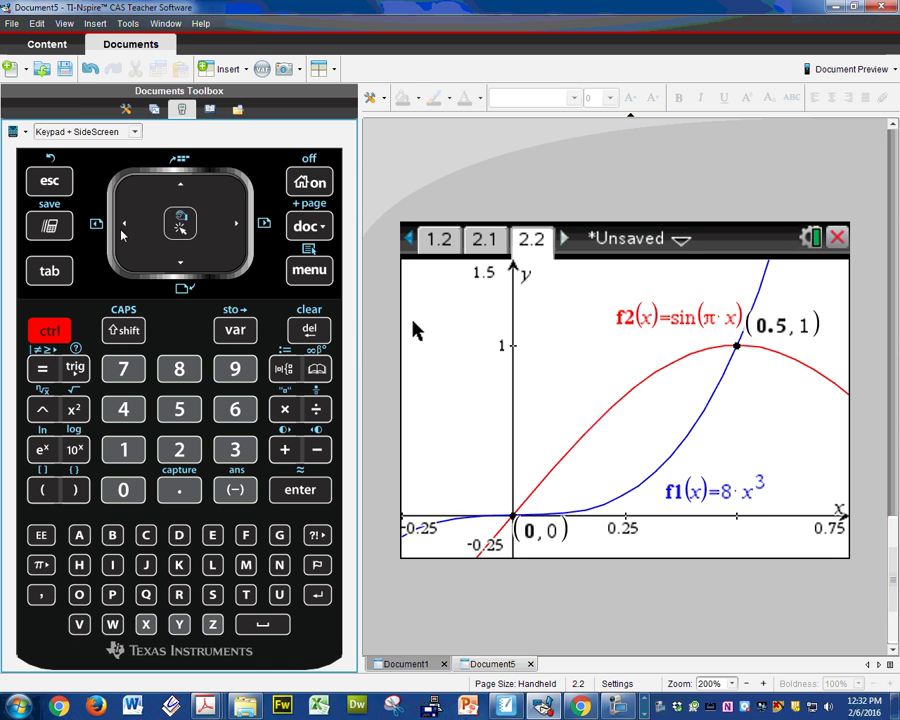
{"action": "key", "text": "ctrl+Left"}
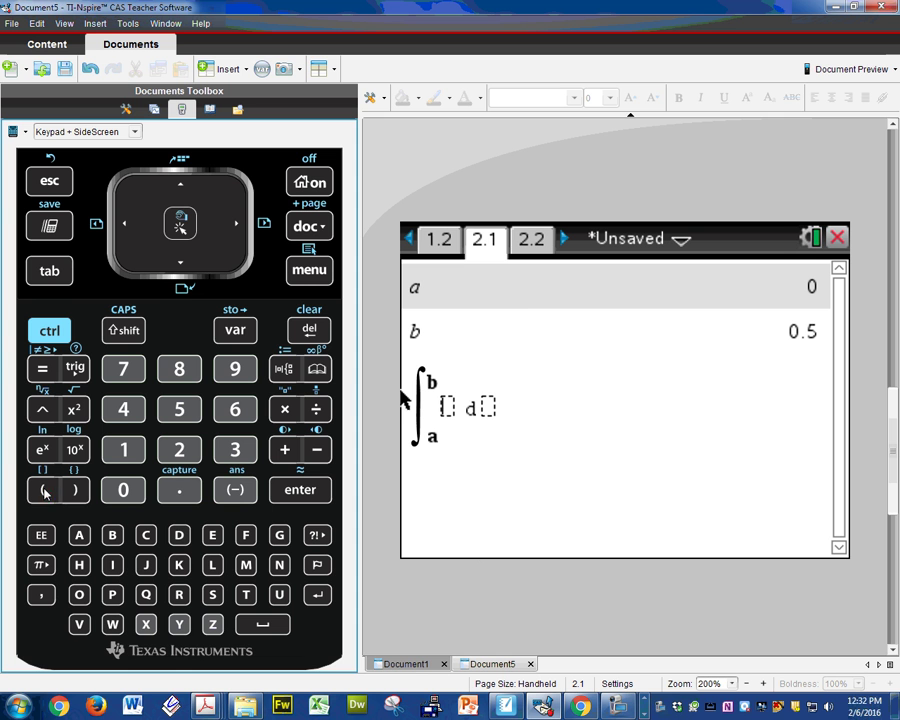
Step: Enter the integrand (f2(x)−f1(x)) with dx and evaluate it to 0.19331
{"action": "type", "text": "("}
{"action": "key", "text": "ctrl+l"}
{"action": "left_click", "coordinate": [486, 472]}
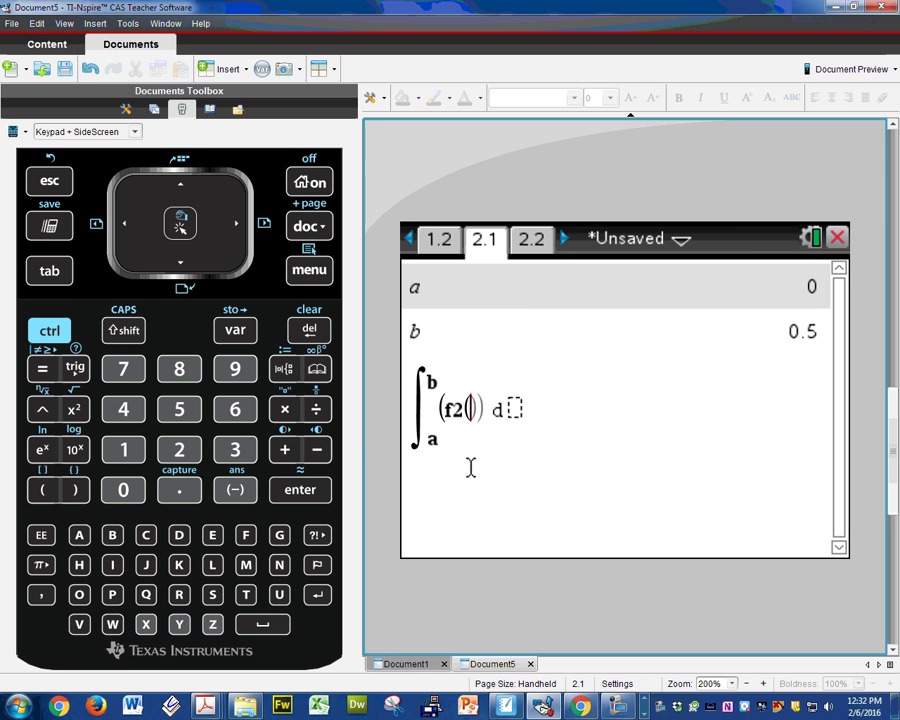
{"action": "type", "text": "x"}
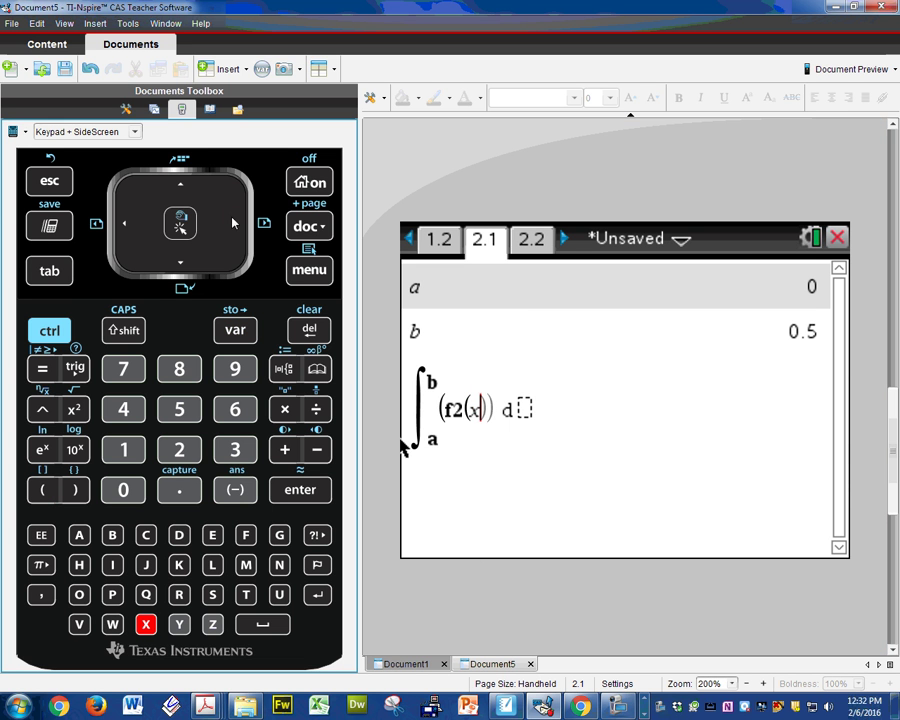
{"action": "key", "text": "Right"}
{"action": "type", "text": "-"}
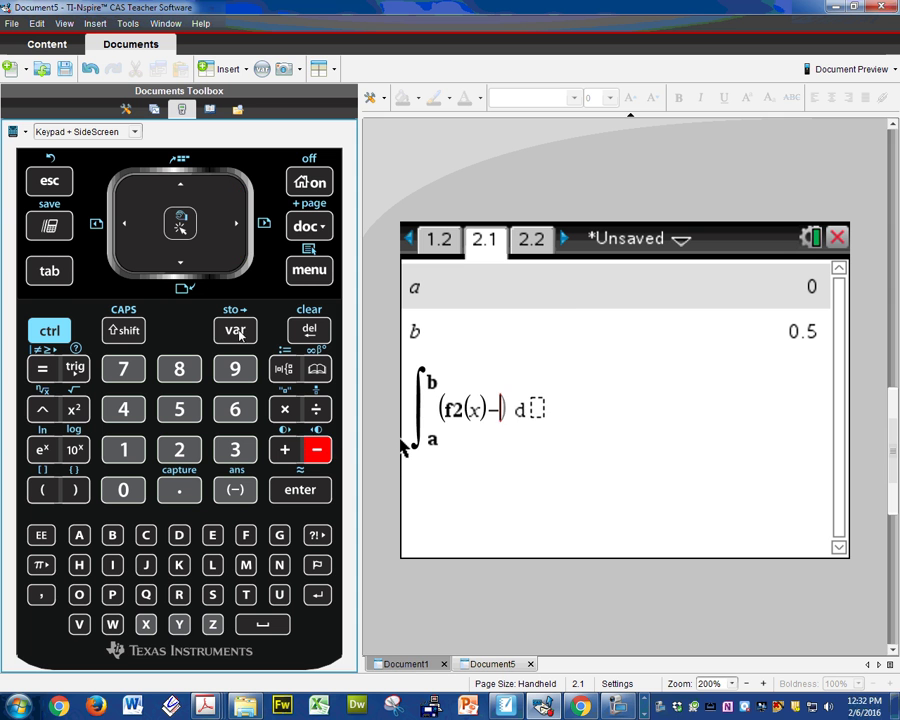
{"action": "key", "text": "ctrl+l"}
{"action": "left_click", "coordinate": [548, 452]}
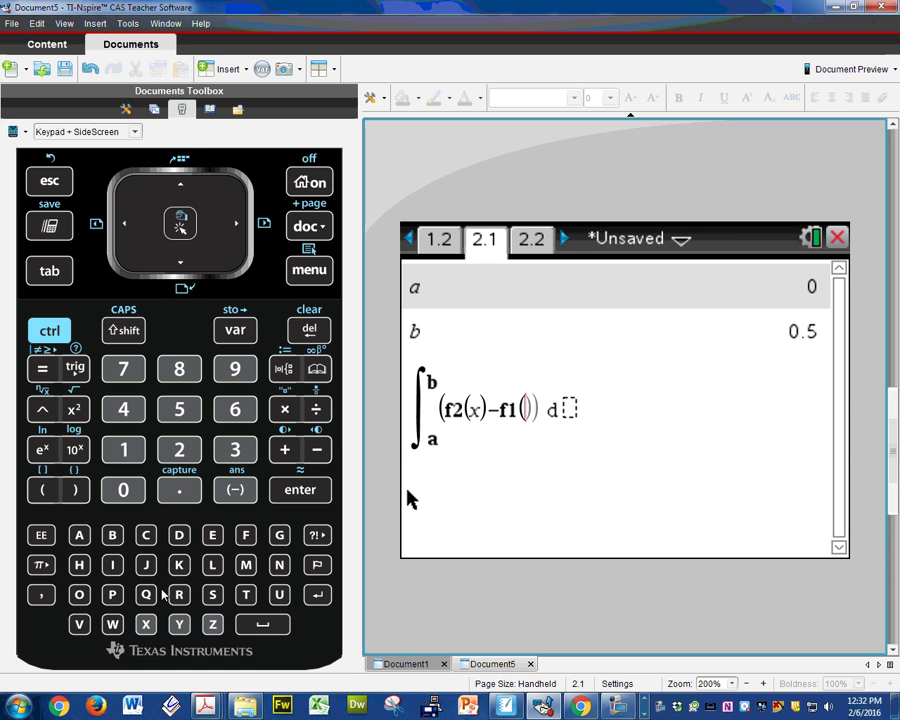
{"action": "type", "text": "x"}
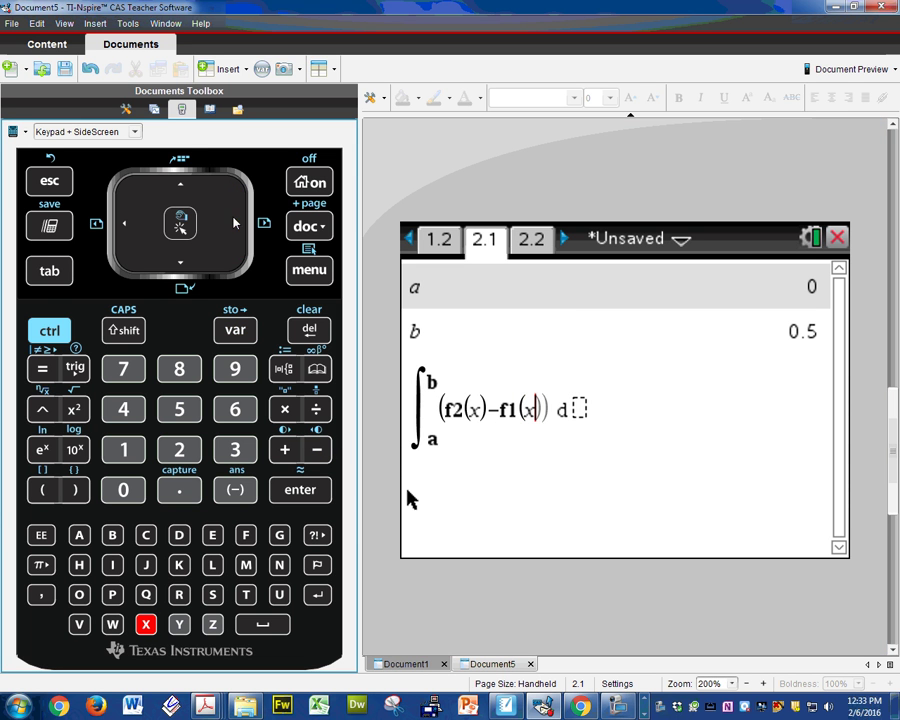
{"action": "key", "text": "Right"}
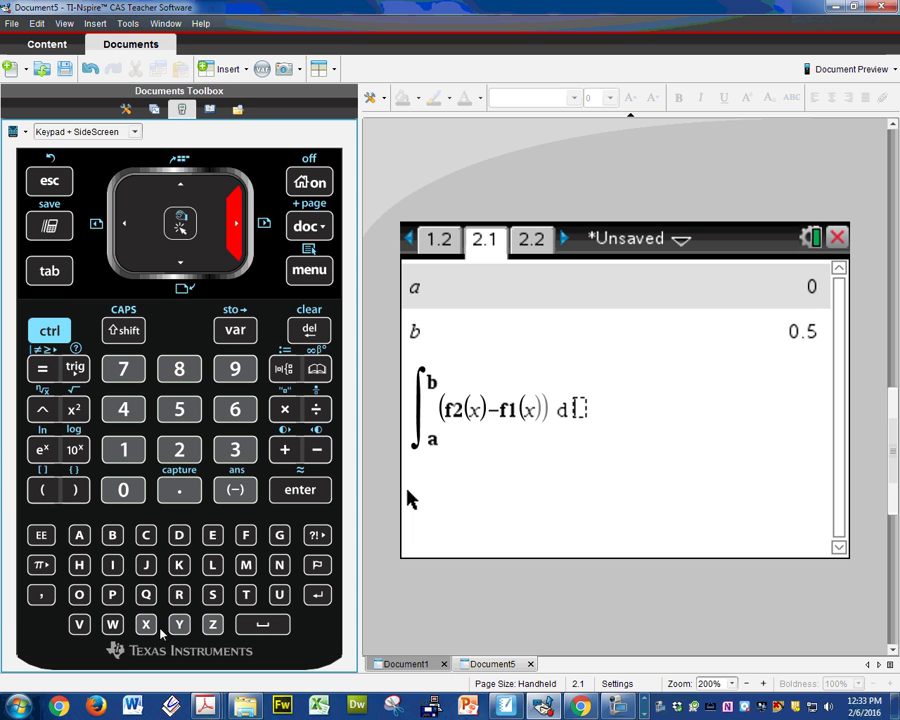
{"action": "type", "text": "x"}
{"action": "key", "text": "Return"}
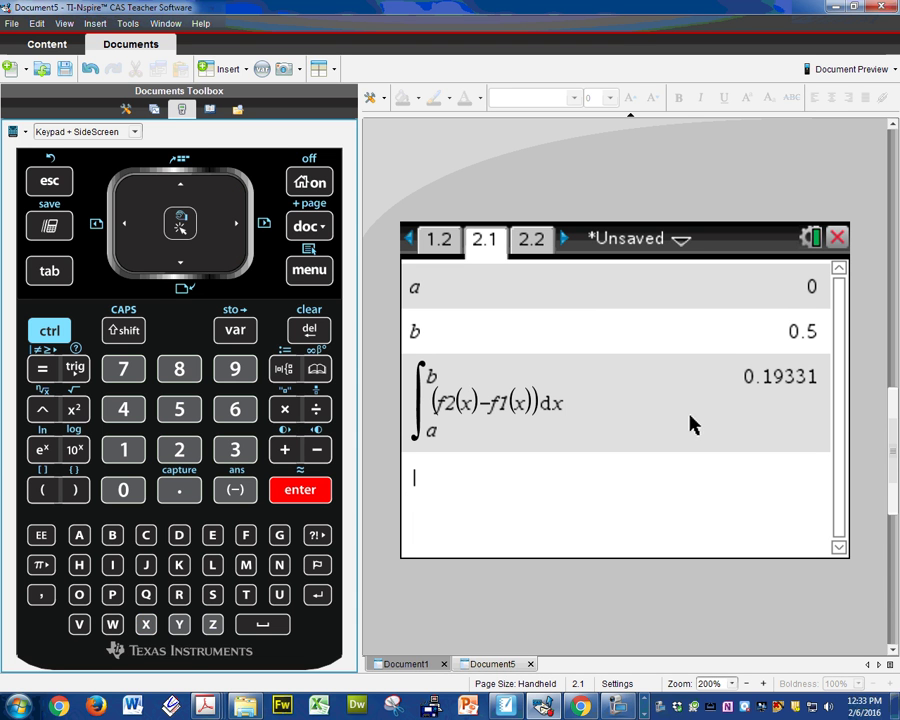
Step: Show graph page 2.2 with f1(x)=8·x³ and f2(x)=sin(π·x) crossing at (0,0) and (0.5,1)
{"action": "left_click", "coordinate": [528, 238]}
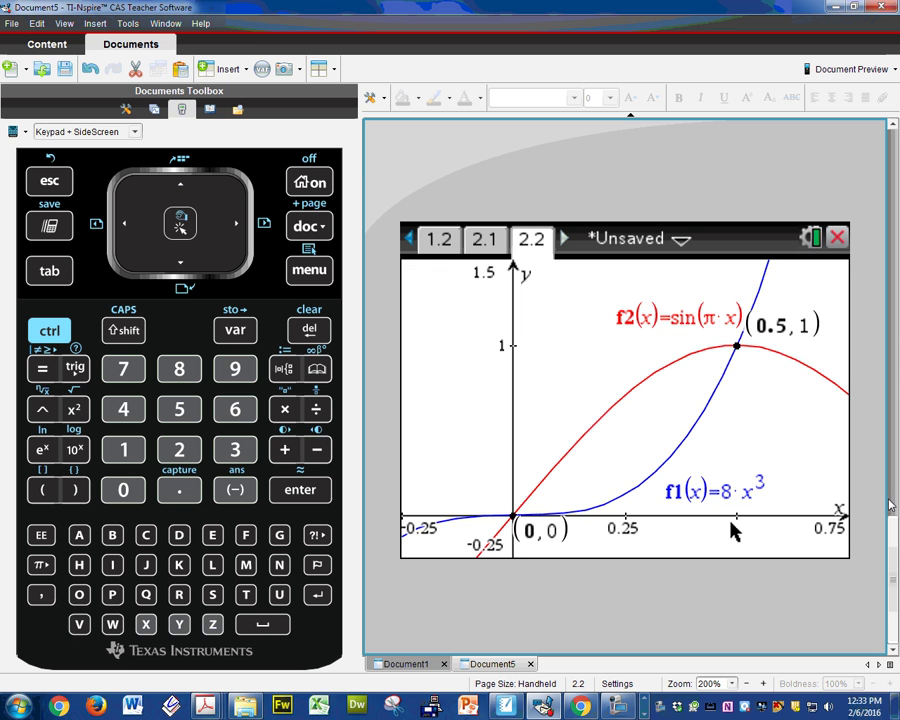